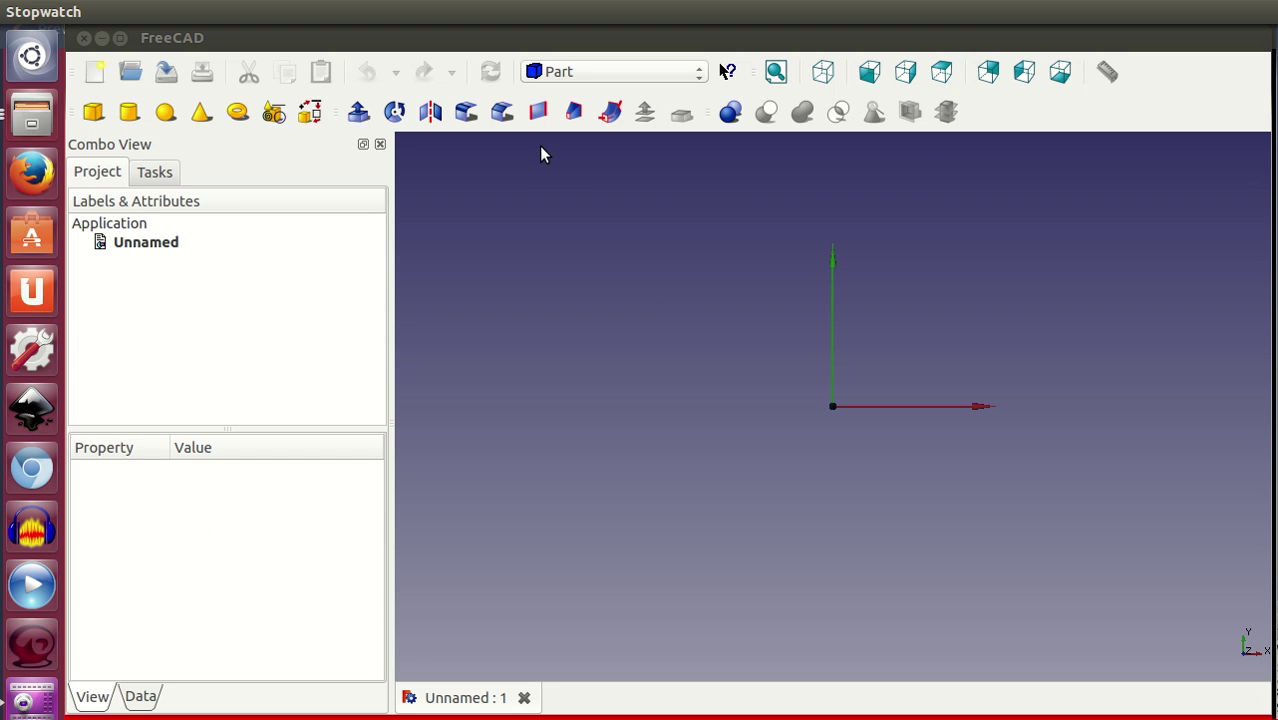
Open the Geometric Primitives task with Helix selected as the shape type
{"action": "left_click", "coordinate": [274, 113]}
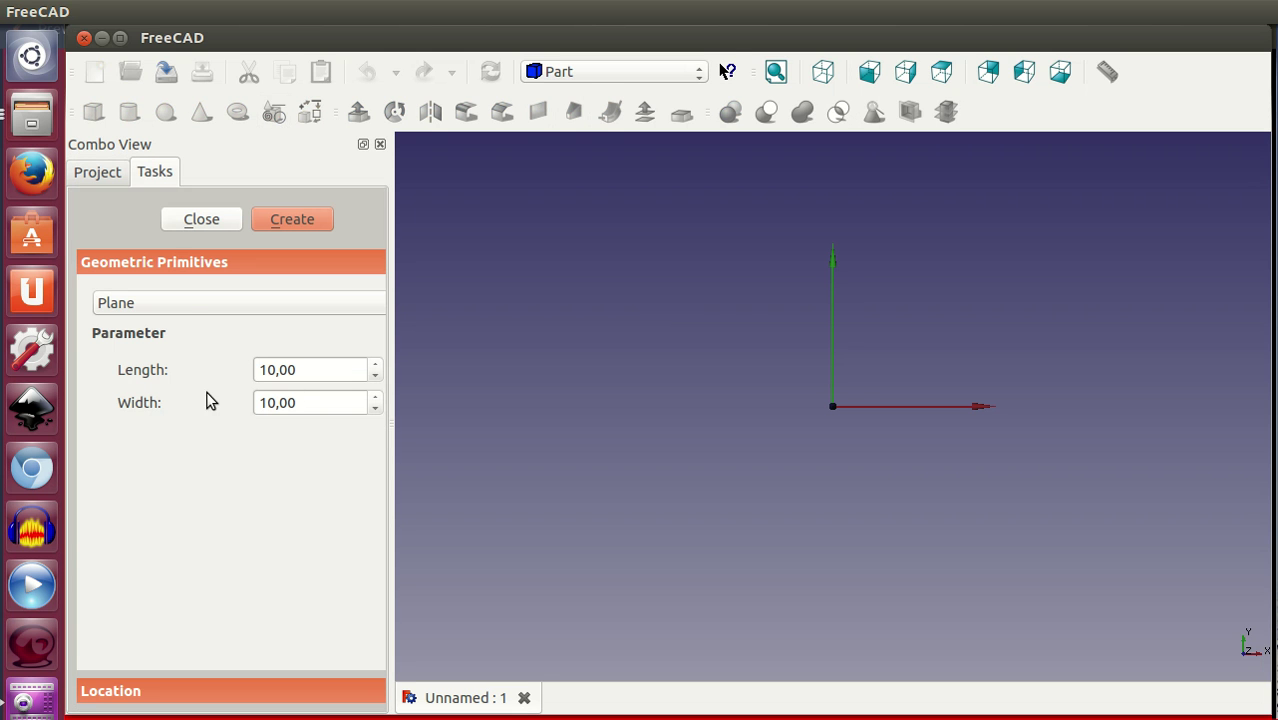
{"action": "left_click", "coordinate": [190, 306]}
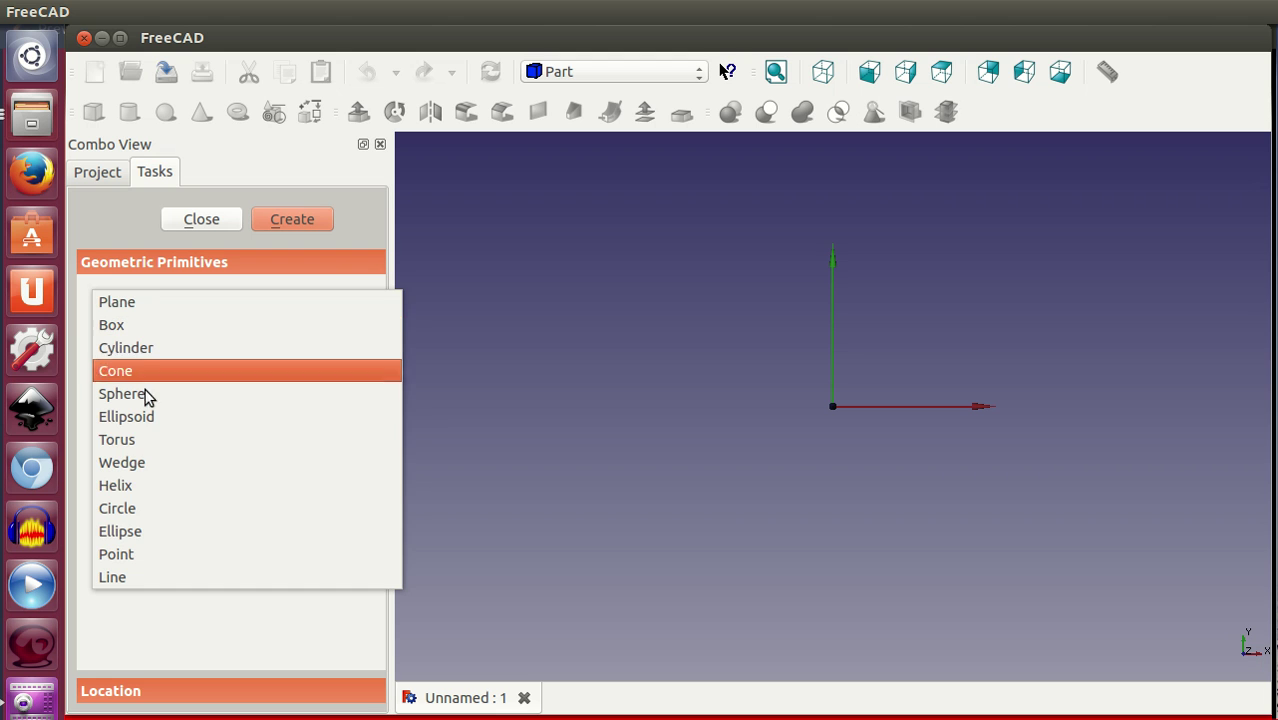
{"action": "left_click", "coordinate": [135, 486]}
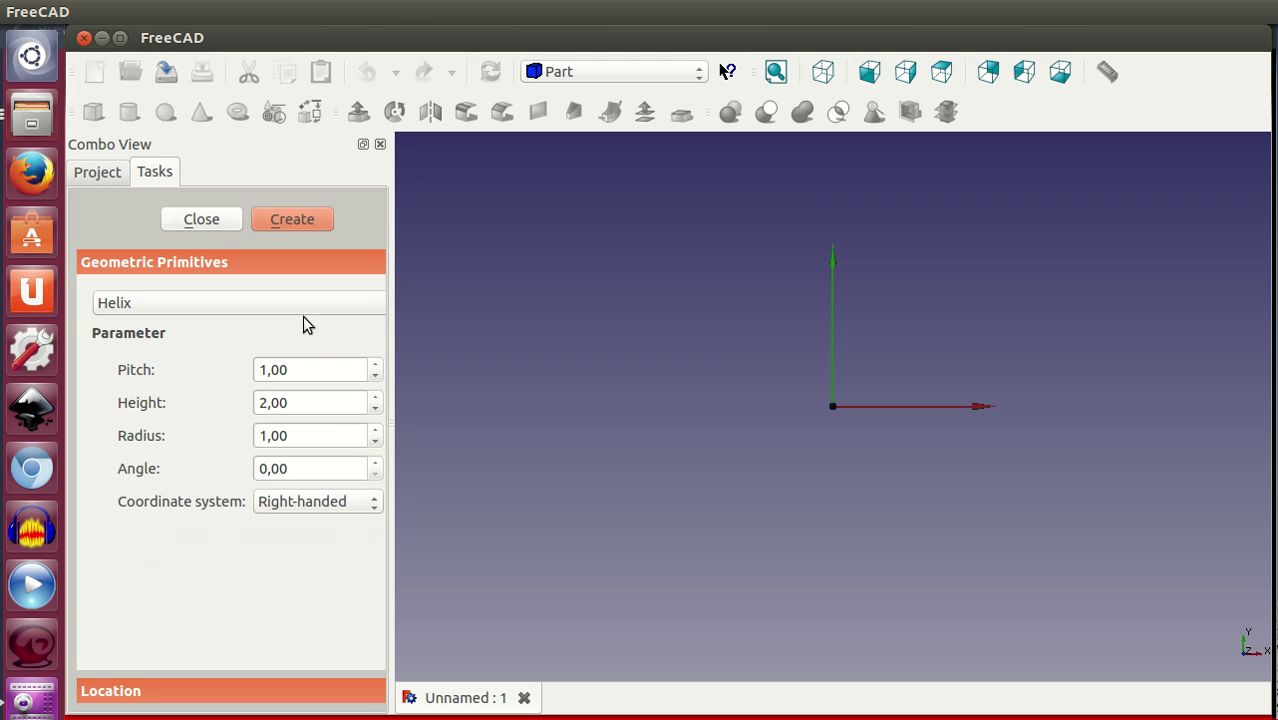
Create a helix with pitch 4, height 40 and radius 20, then orbit to view its coils
{"action": "double_click", "coordinate": [315, 364]}
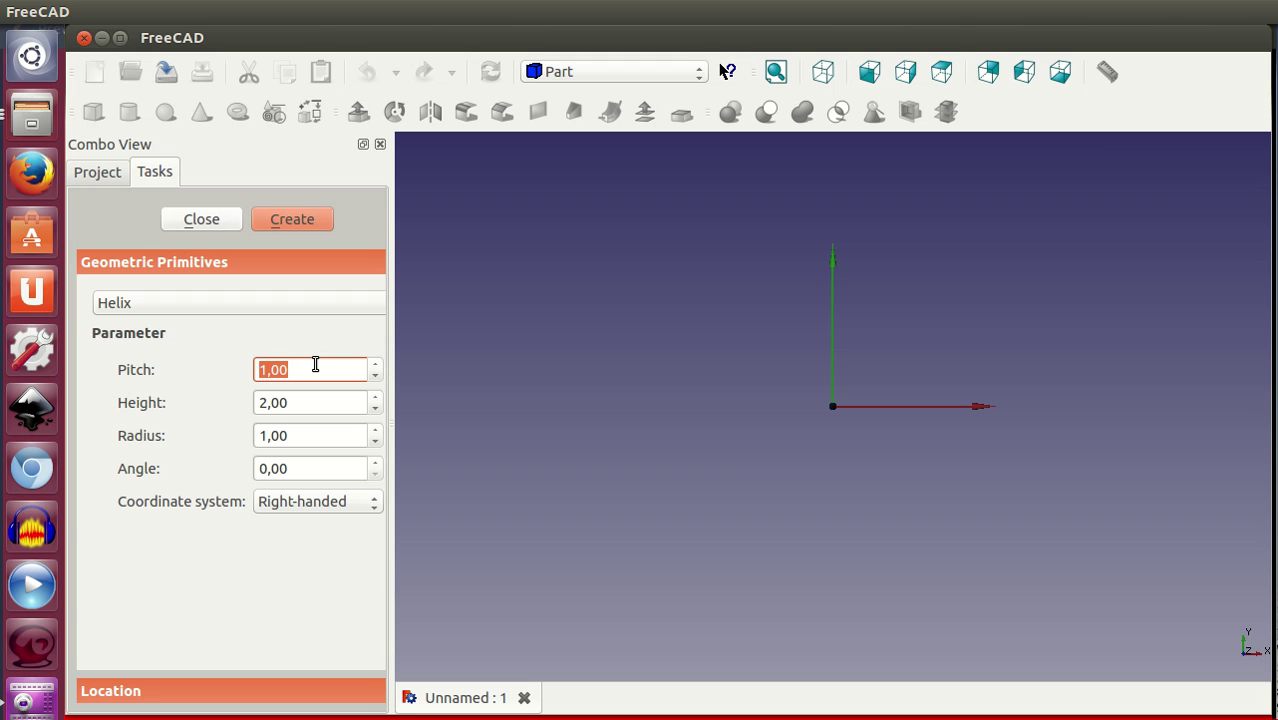
{"action": "type", "text": "4"}
{"action": "left_click", "coordinate": [300, 399]}
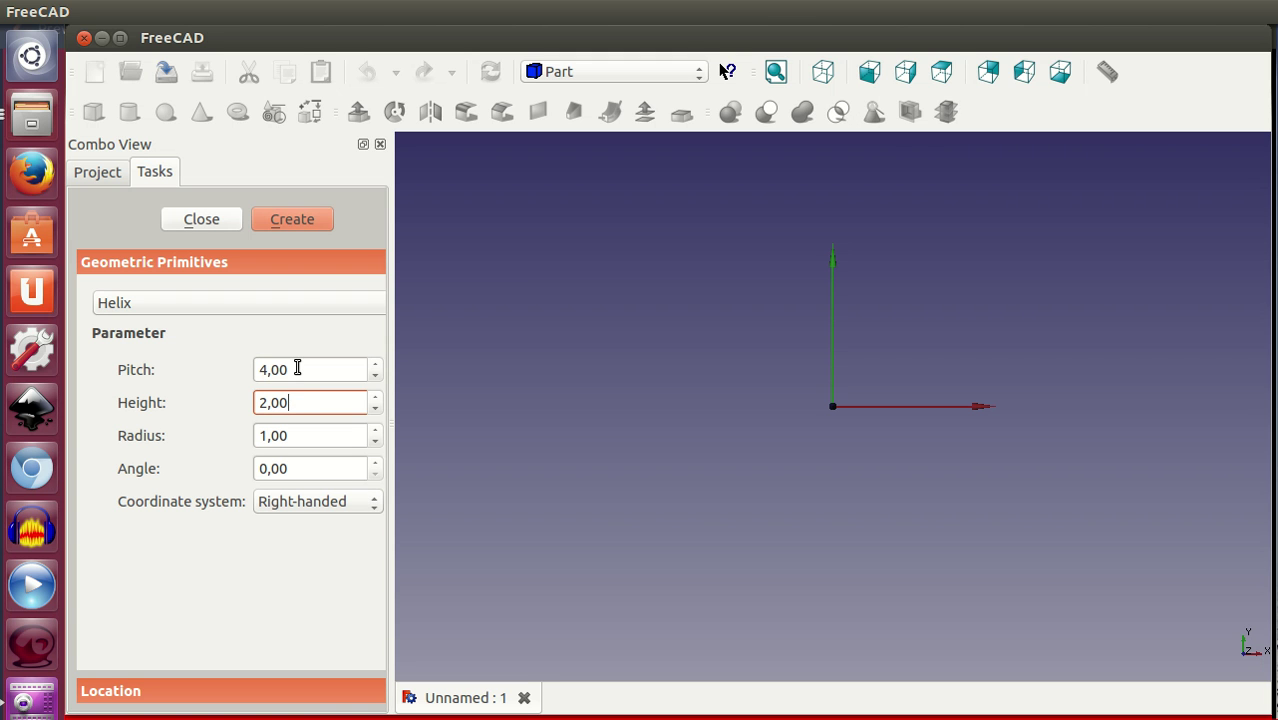
{"action": "double_click", "coordinate": [306, 404]}
{"action": "type", "text": "40"}
{"action": "left_click", "coordinate": [303, 433]}
{"action": "double_click", "coordinate": [303, 433]}
{"action": "type", "text": "20"}
{"action": "left_click", "coordinate": [293, 620]}
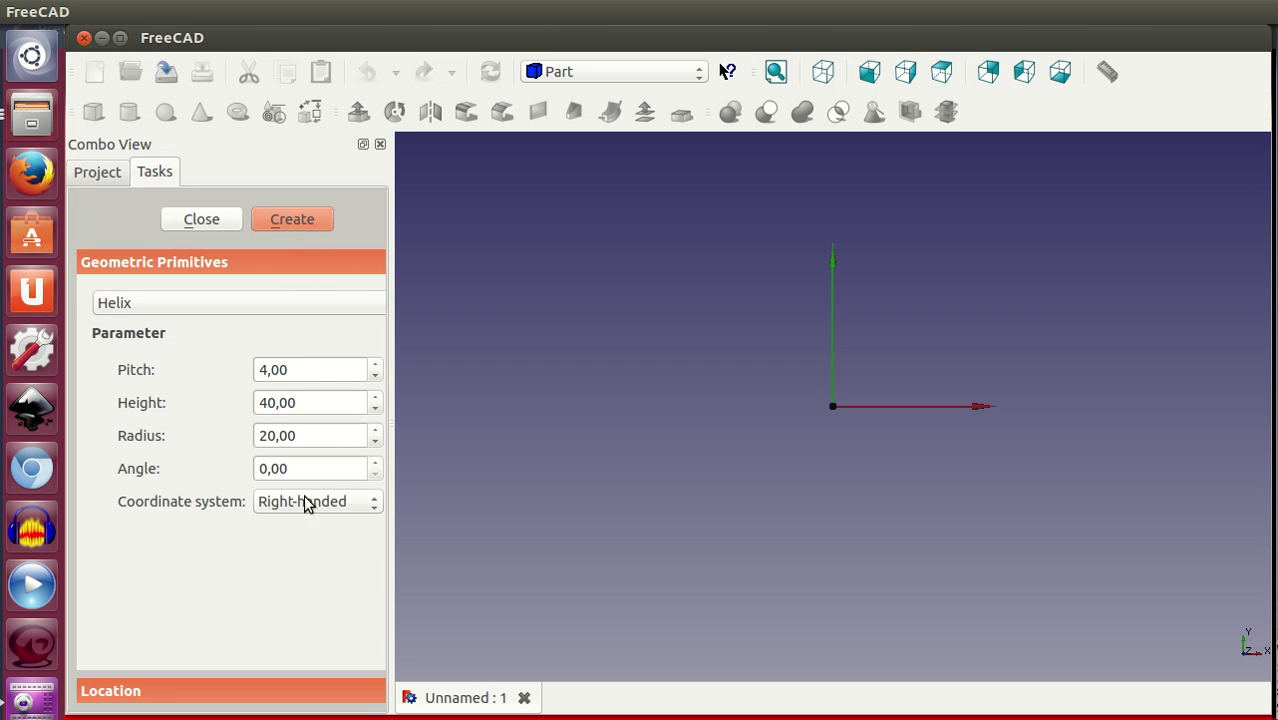
{"action": "left_click", "coordinate": [294, 219]}
{"action": "mouse_move", "coordinate": [866, 594]}
{"action": "middle_mouse_down"}
{"action": "mouse_move", "coordinate": [827, 528]}
{"action": "mouse_move", "coordinate": [807, 447]}
{"action": "mouse_move", "coordinate": [764, 462]}
{"action": "mouse_move", "coordinate": [890, 472]}
{"action": "mouse_move", "coordinate": [836, 499]}
{"action": "mouse_move", "coordinate": [836, 476]}
{"action": "mouse_move", "coordinate": [820, 480]}
{"action": "mouse_move", "coordinate": [820, 468]}
{"action": "middle_mouse_up"}
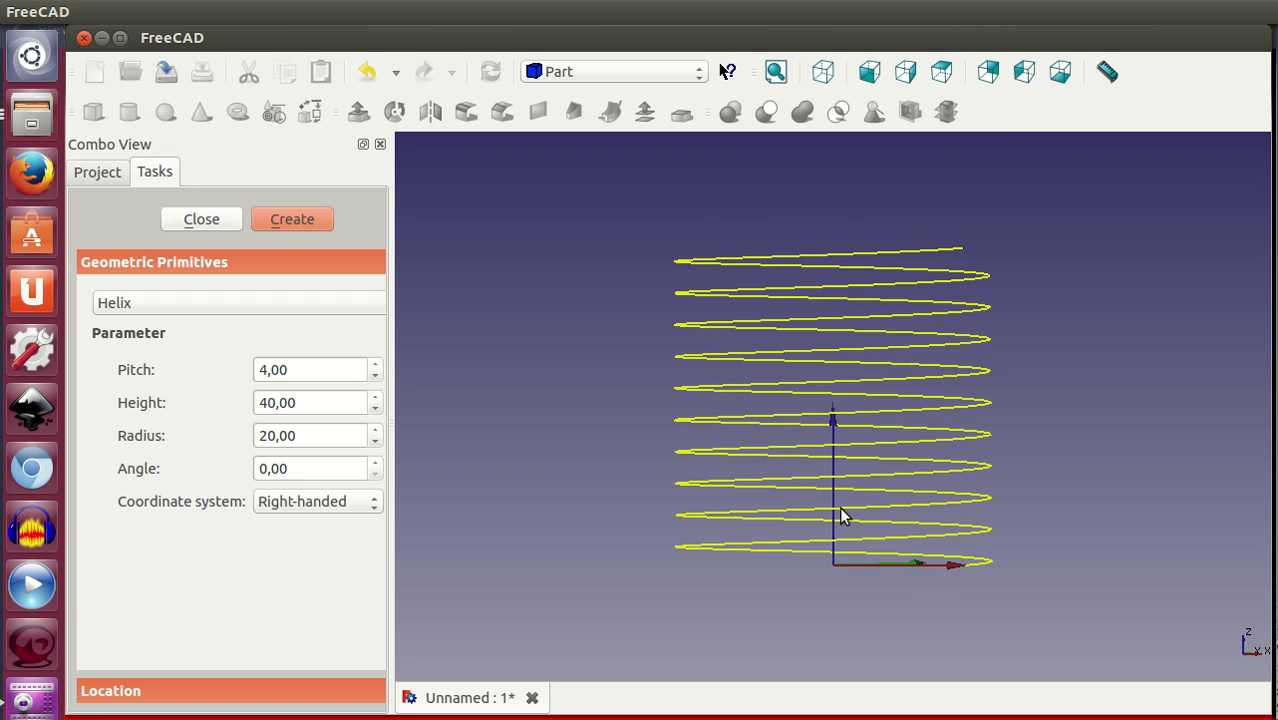
Delete the pitch-4 helix and create a pitch-10 helix, keeping height 40 and radius 20
{"action": "left_click", "coordinate": [869, 72]}
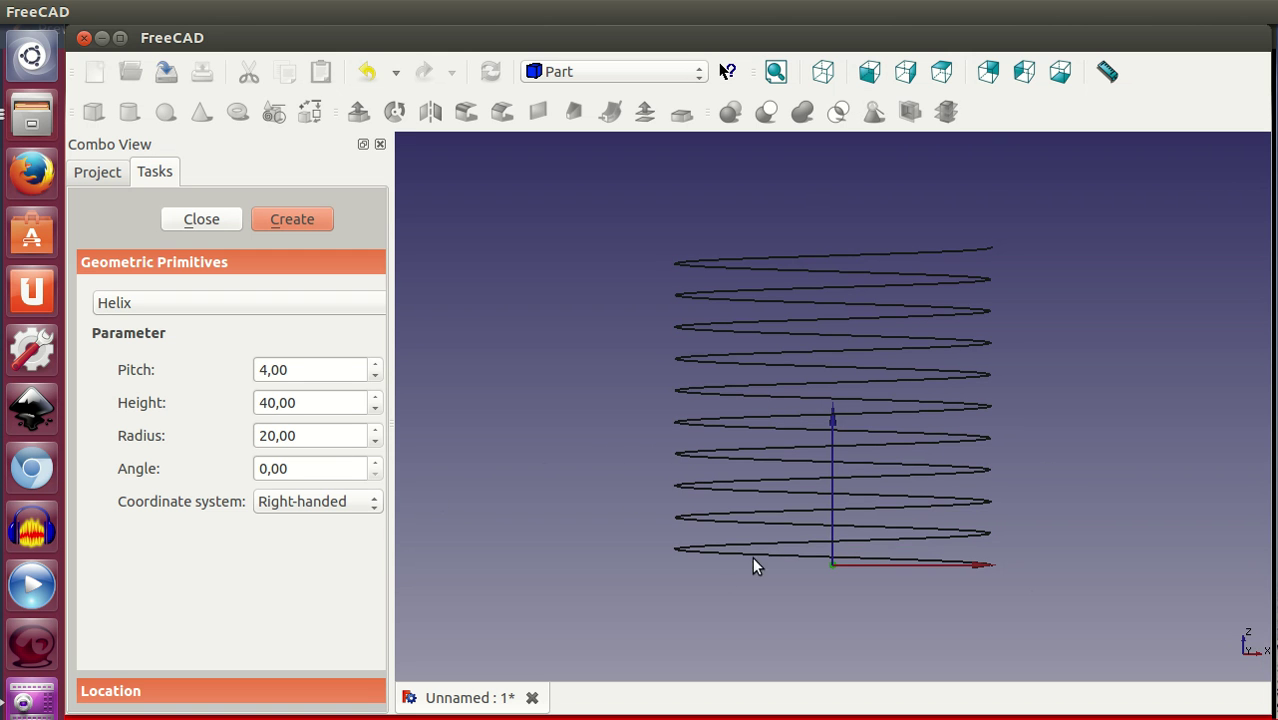
{"action": "left_click", "coordinate": [818, 336]}
{"action": "key", "text": "Delete"}
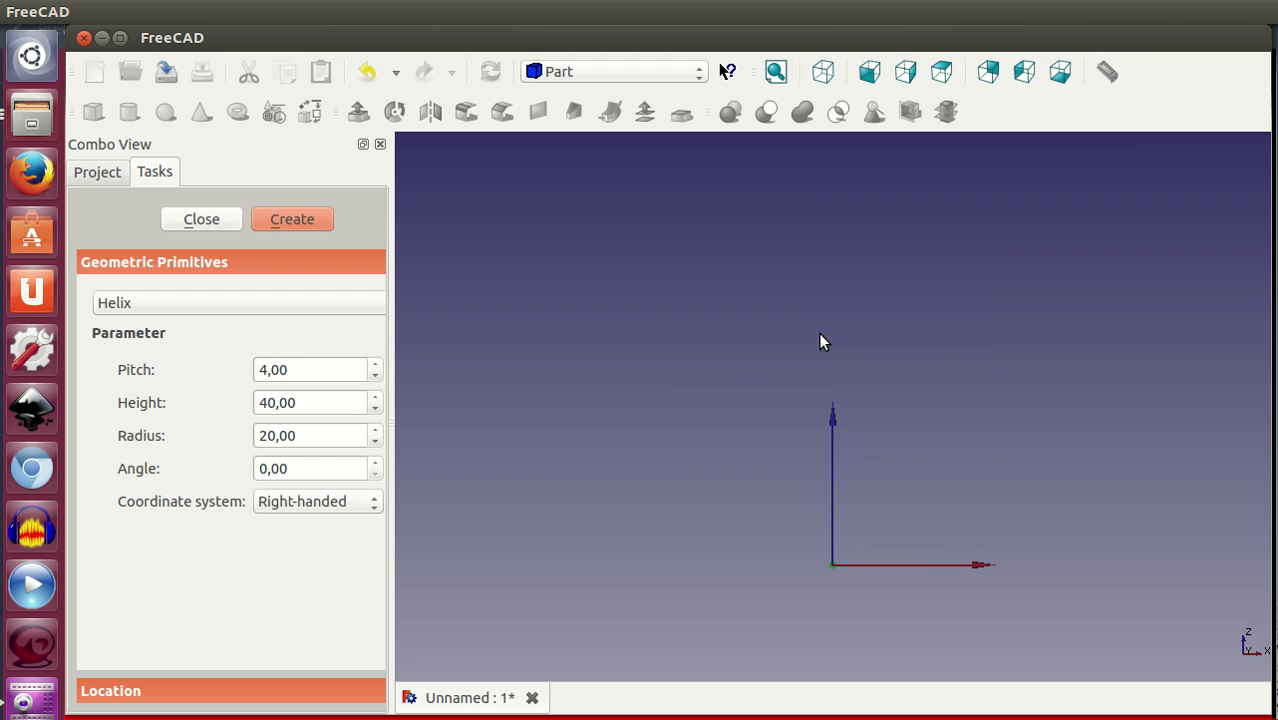
{"action": "double_click", "coordinate": [299, 372]}
{"action": "type", "text": "10"}
{"action": "key", "text": "Return"}
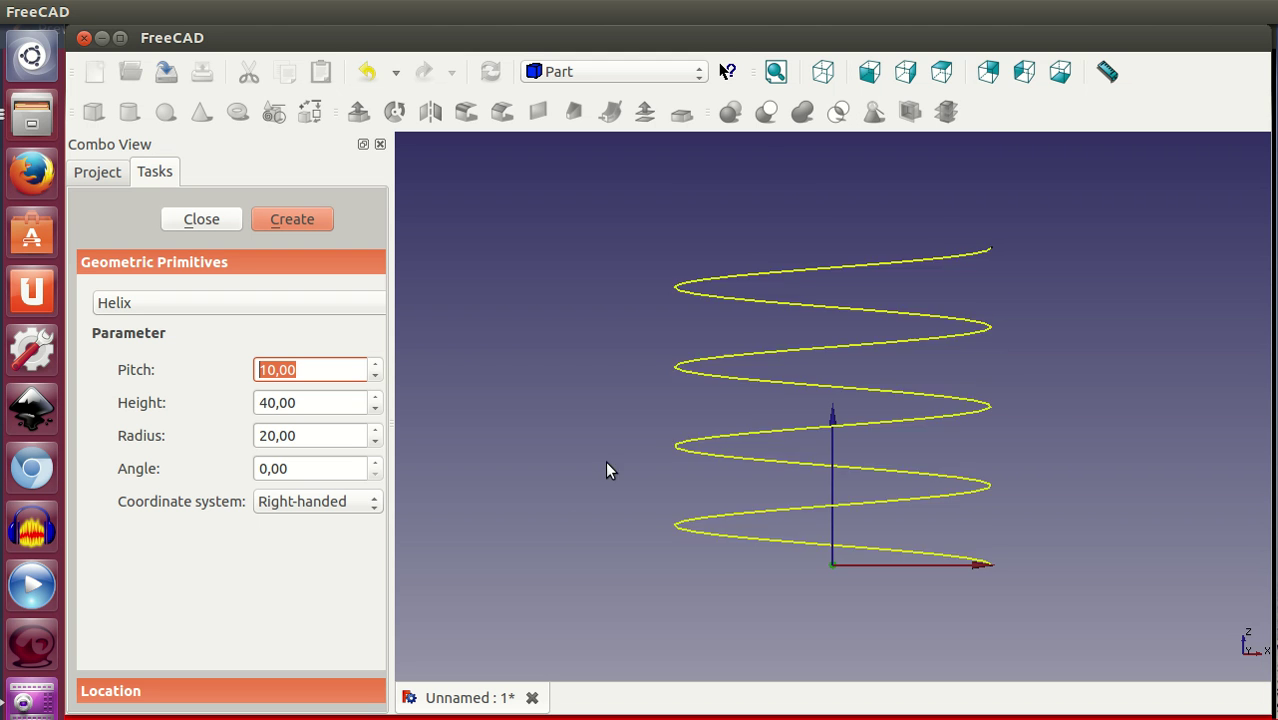
Create a conical helix with a 30-degree angle, keeping pitch 10, height 40, radius 20
{"action": "left_click", "coordinate": [296, 467]}
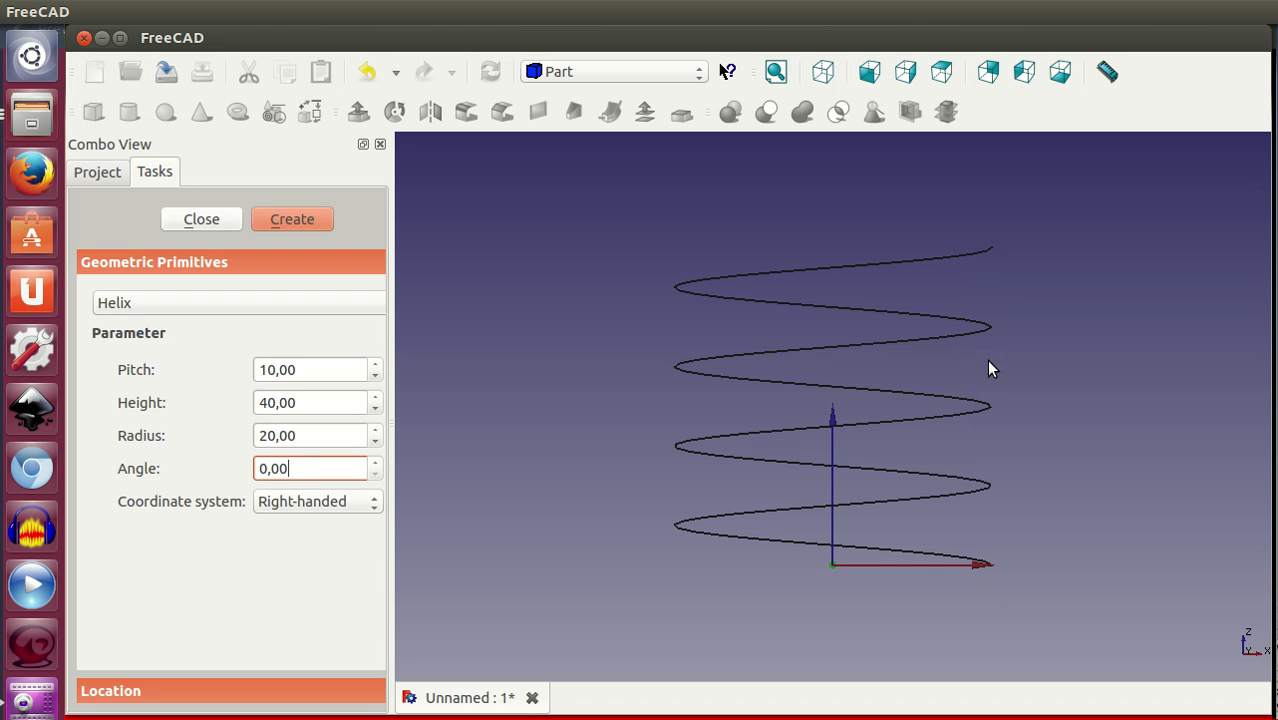
{"action": "key", "text": "shift+Left"}
{"action": "key", "text": "shift+Left"}
{"action": "key", "text": "shift+Left"}
{"action": "key", "text": "shift+Left"}
{"action": "type", "text": "30"}
{"action": "key", "text": "Return"}
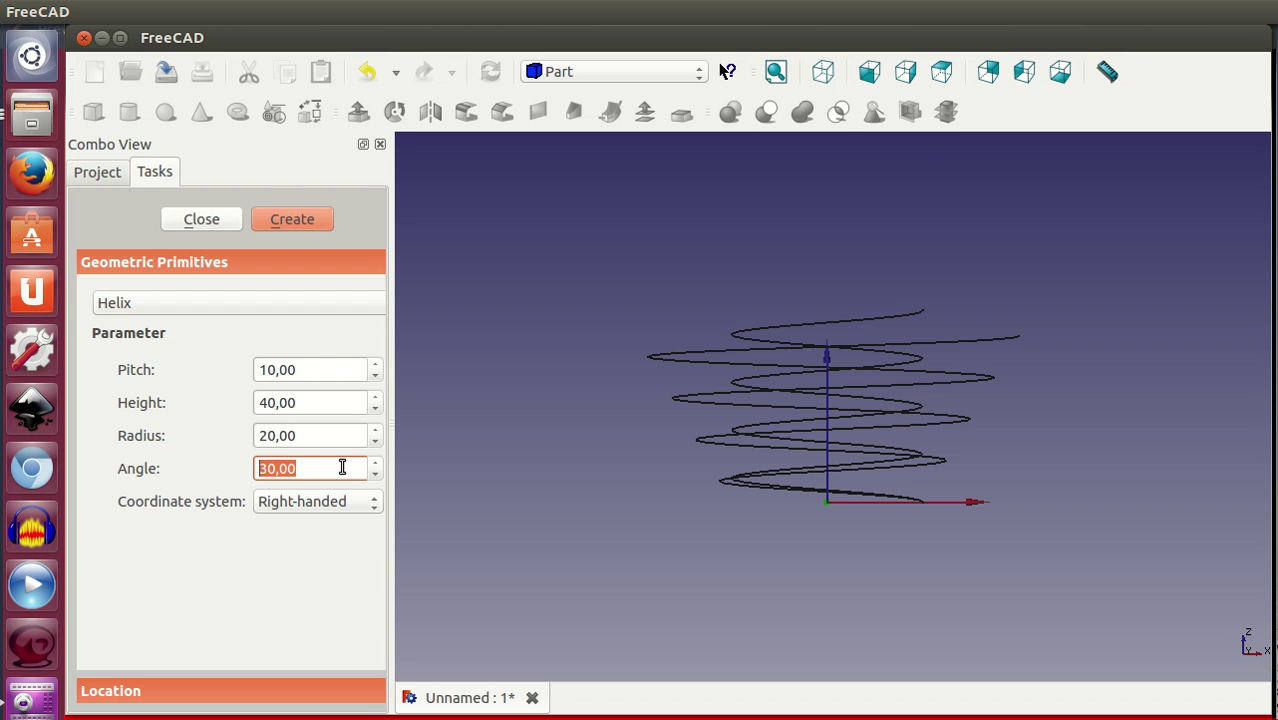
Select the previous helix, then orbit and zoom around the tapered helix to inspect it
{"action": "left_click", "coordinate": [874, 318]}
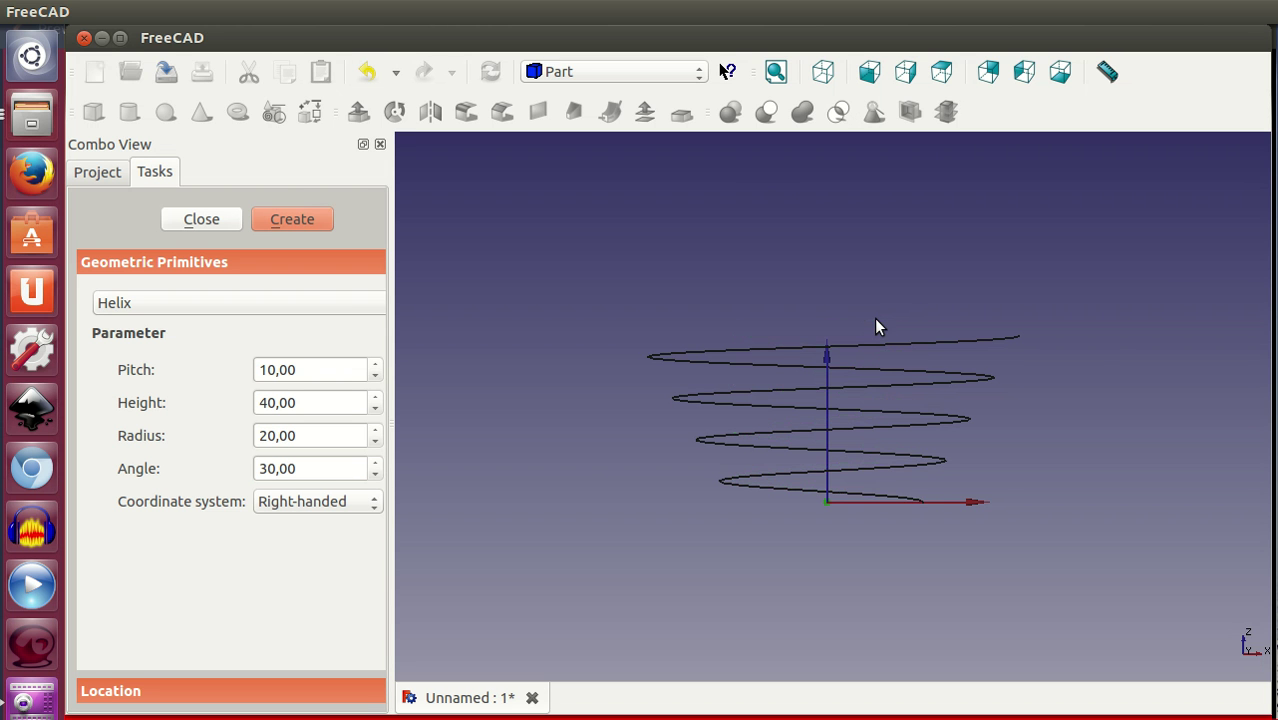
{"action": "mouse_move", "coordinate": [832, 463]}
{"action": "middle_mouse_down"}
{"action": "mouse_move", "coordinate": [858, 389]}
{"action": "mouse_move", "coordinate": [847, 491]}
{"action": "mouse_move", "coordinate": [942, 463]}
{"action": "middle_mouse_up"}
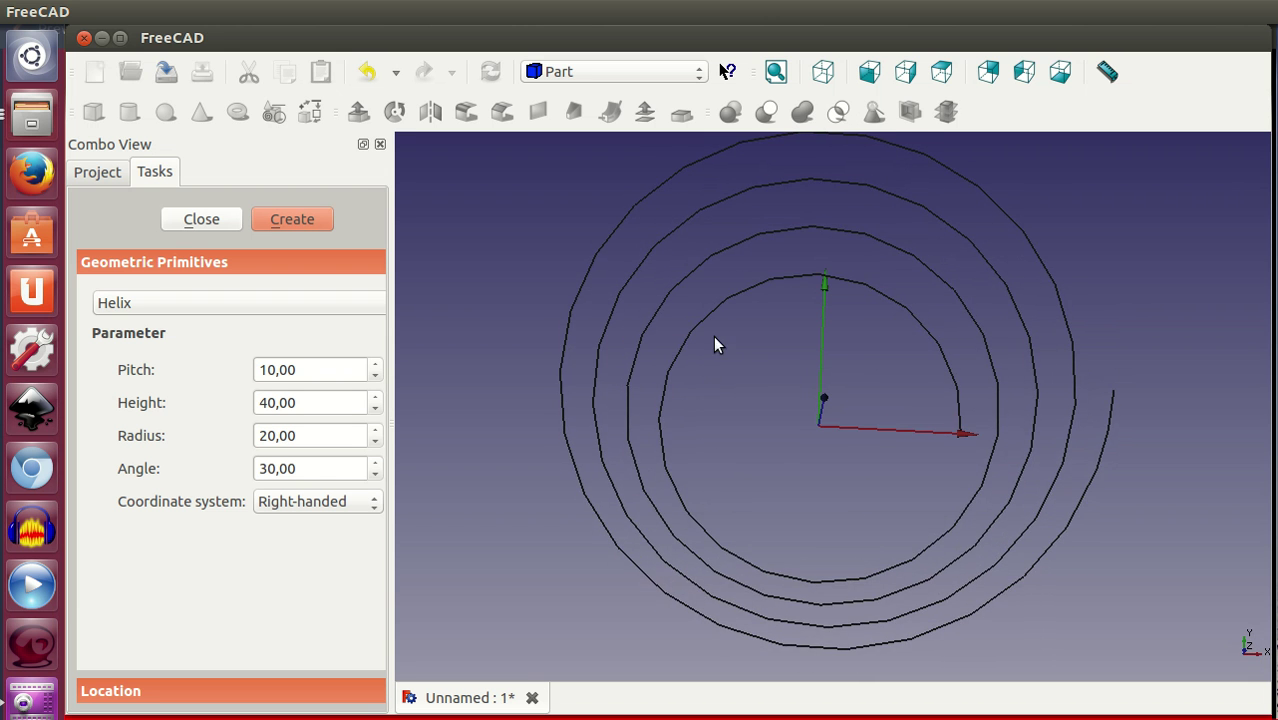
{"action": "mouse_move", "coordinate": [719, 358]}
{"action": "middle_mouse_down"}
{"action": "mouse_move", "coordinate": [855, 400]}
{"action": "mouse_move", "coordinate": [833, 397]}
{"action": "mouse_move", "coordinate": [856, 525]}
{"action": "mouse_move", "coordinate": [842, 412]}
{"action": "mouse_move", "coordinate": [1013, 514]}
{"action": "mouse_move", "coordinate": [1007, 528]}
{"action": "mouse_move", "coordinate": [922, 510]}
{"action": "middle_mouse_up"}
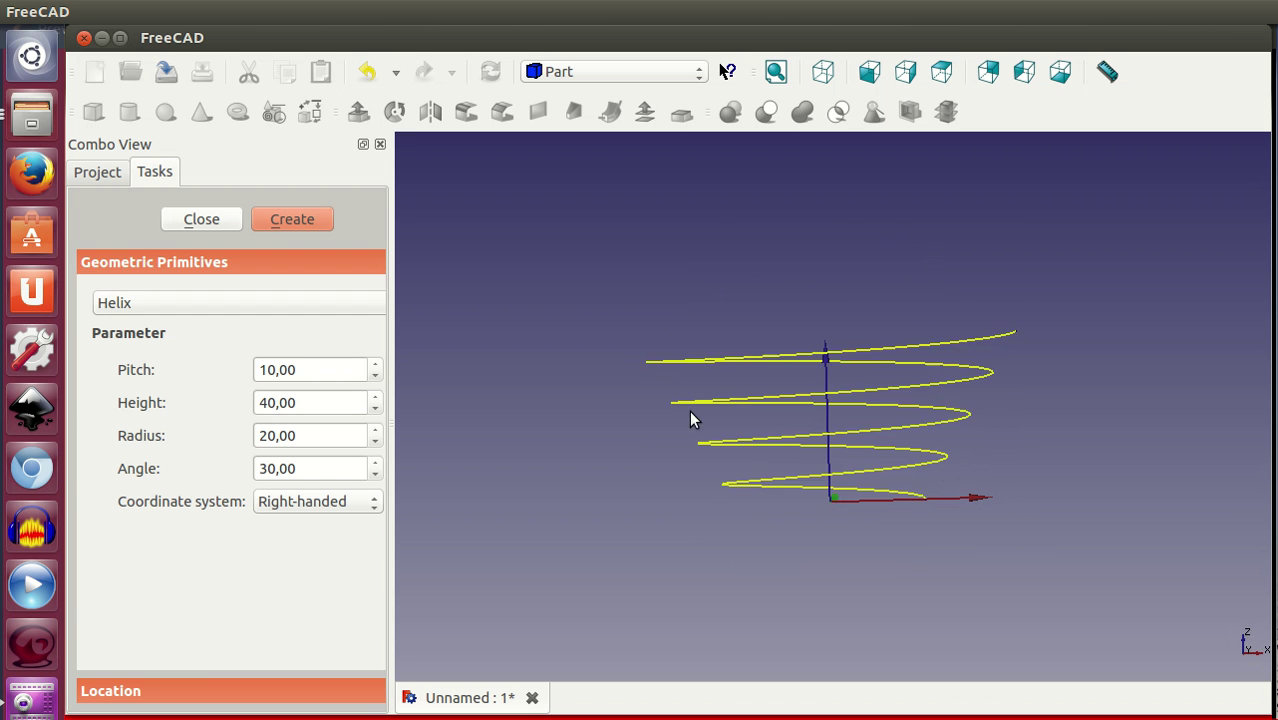
{"action": "mouse_move", "coordinate": [874, 516]}
{"action": "middle_mouse_down"}
{"action": "mouse_move", "coordinate": [864, 522]}
{"action": "mouse_move", "coordinate": [876, 519]}
{"action": "mouse_move", "coordinate": [907, 562]}
{"action": "mouse_move", "coordinate": [913, 542]}
{"action": "mouse_move", "coordinate": [888, 559]}
{"action": "middle_mouse_up"}
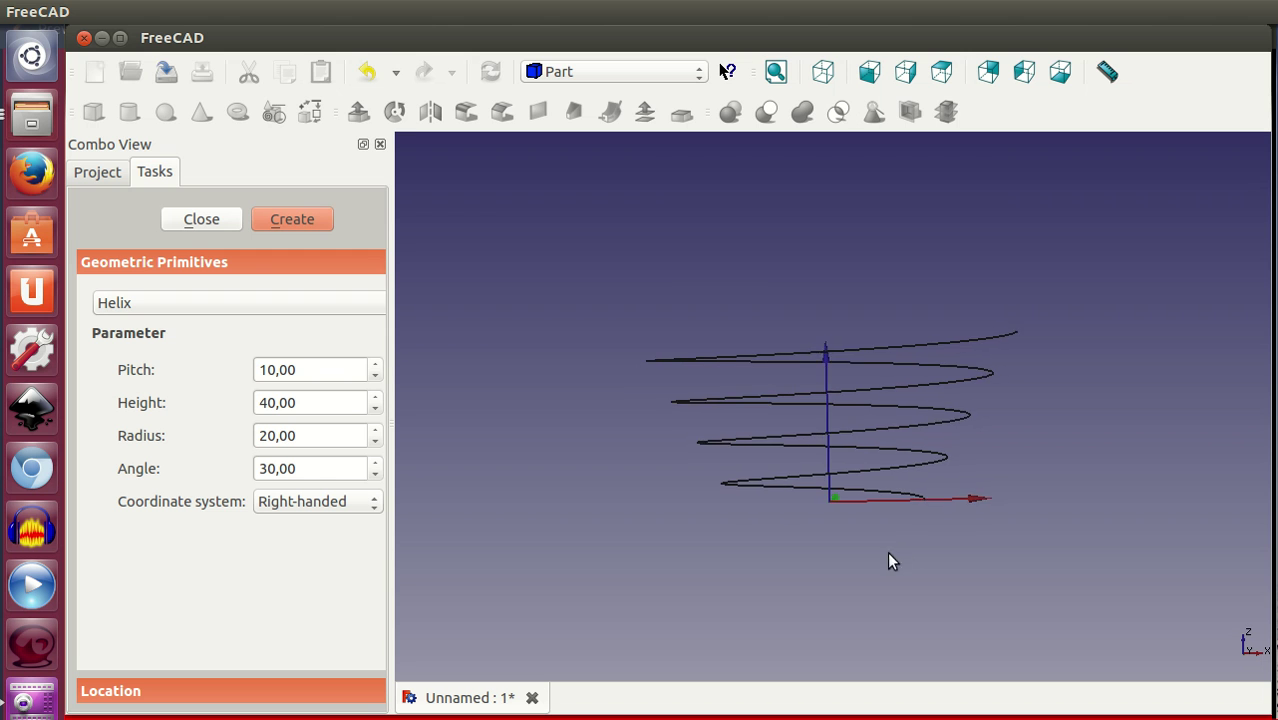
{"action": "scroll", "coordinate": [884, 553], "scroll_direction": "up", "scroll_amount": 2}
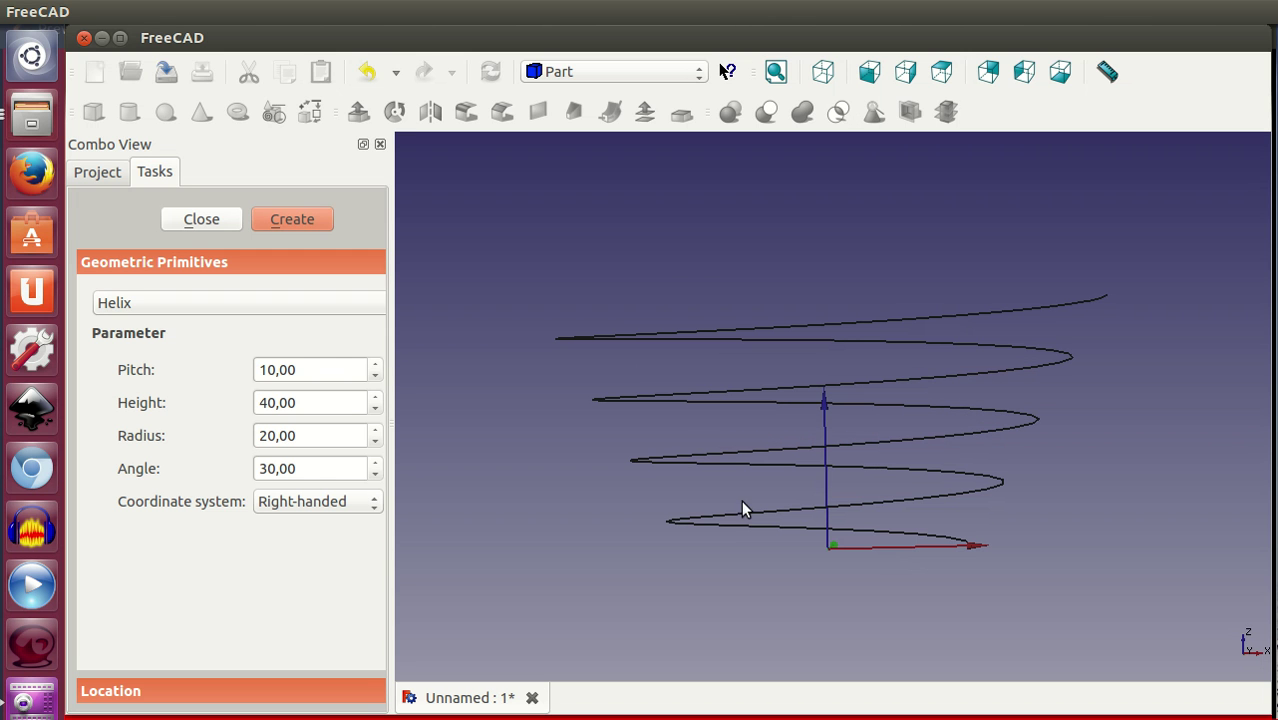
Delete the tapered helix and create a straight one with pitch 4 and angle 0, viewed from the front
{"action": "left_click", "coordinate": [705, 342]}
{"action": "key", "text": "Delete"}
{"action": "left_click", "coordinate": [320, 369]}
{"action": "double_click", "coordinate": [320, 369]}
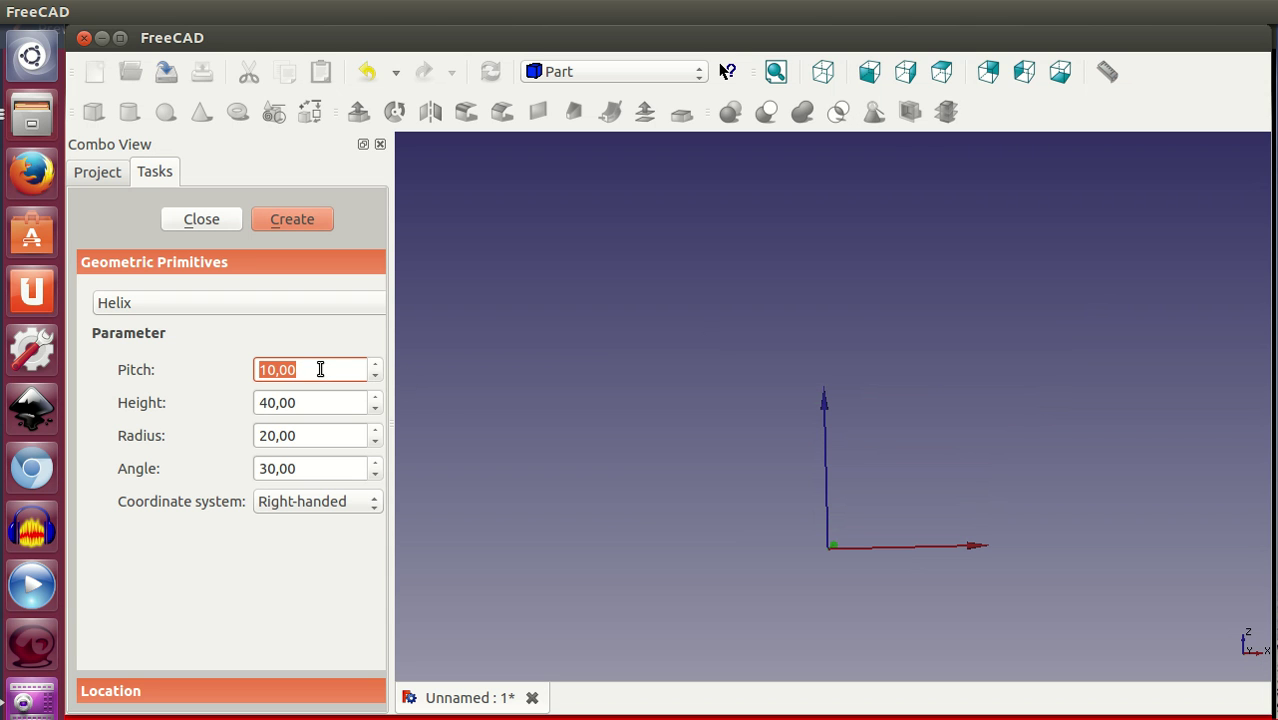
{"action": "type", "text": "4"}
{"action": "left_click", "coordinate": [318, 466]}
{"action": "double_click", "coordinate": [318, 466]}
{"action": "type", "text": "0"}
{"action": "left_click", "coordinate": [313, 216]}
{"action": "middle_click_drag", "start_coordinate": [814, 563], "coordinate": [810, 580]}
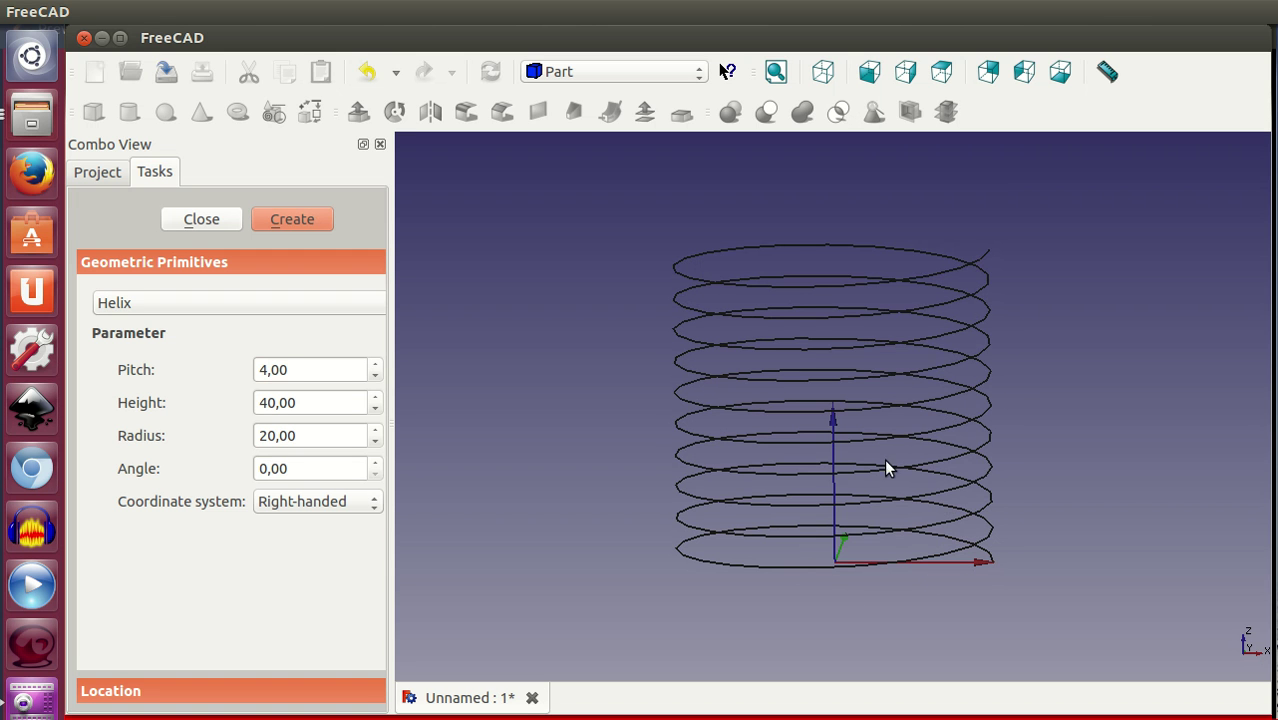
{"action": "key", "text": "1"}
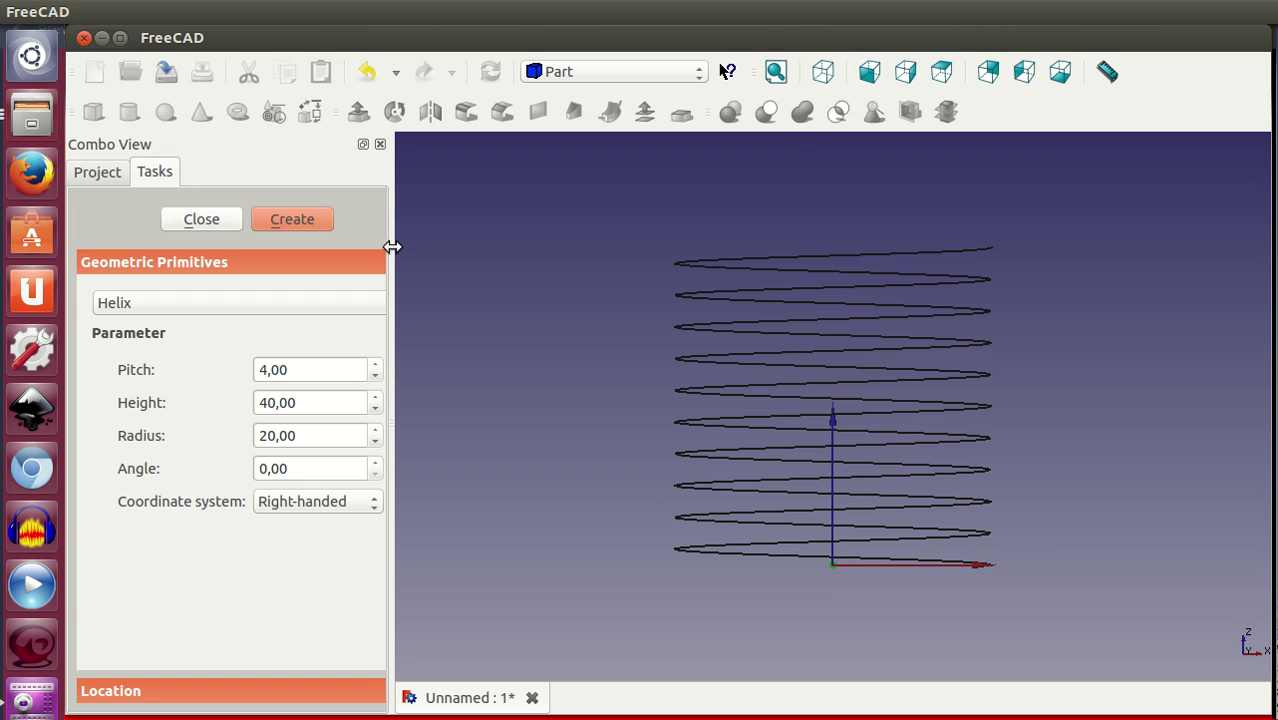
Close the primitives panel and switch to the Part Design workbench
{"action": "left_click", "coordinate": [209, 219]}
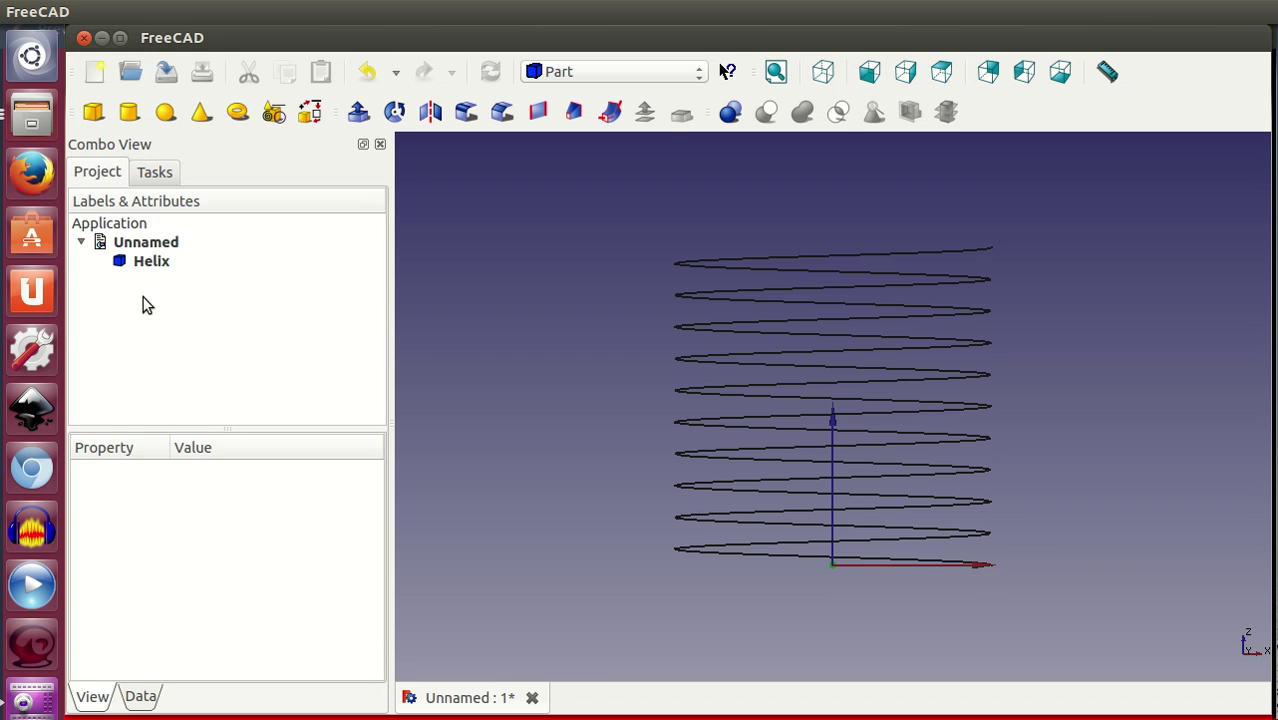
{"action": "left_click", "coordinate": [594, 72]}
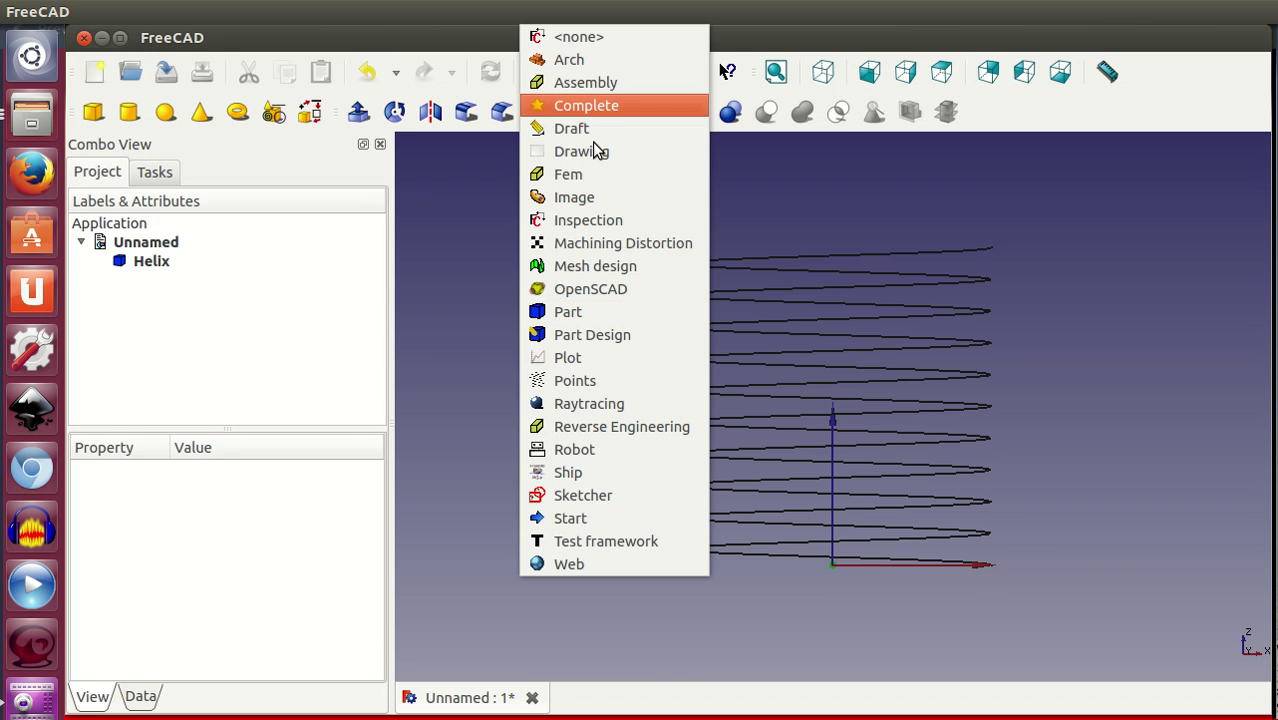
{"action": "left_click", "coordinate": [603, 334]}
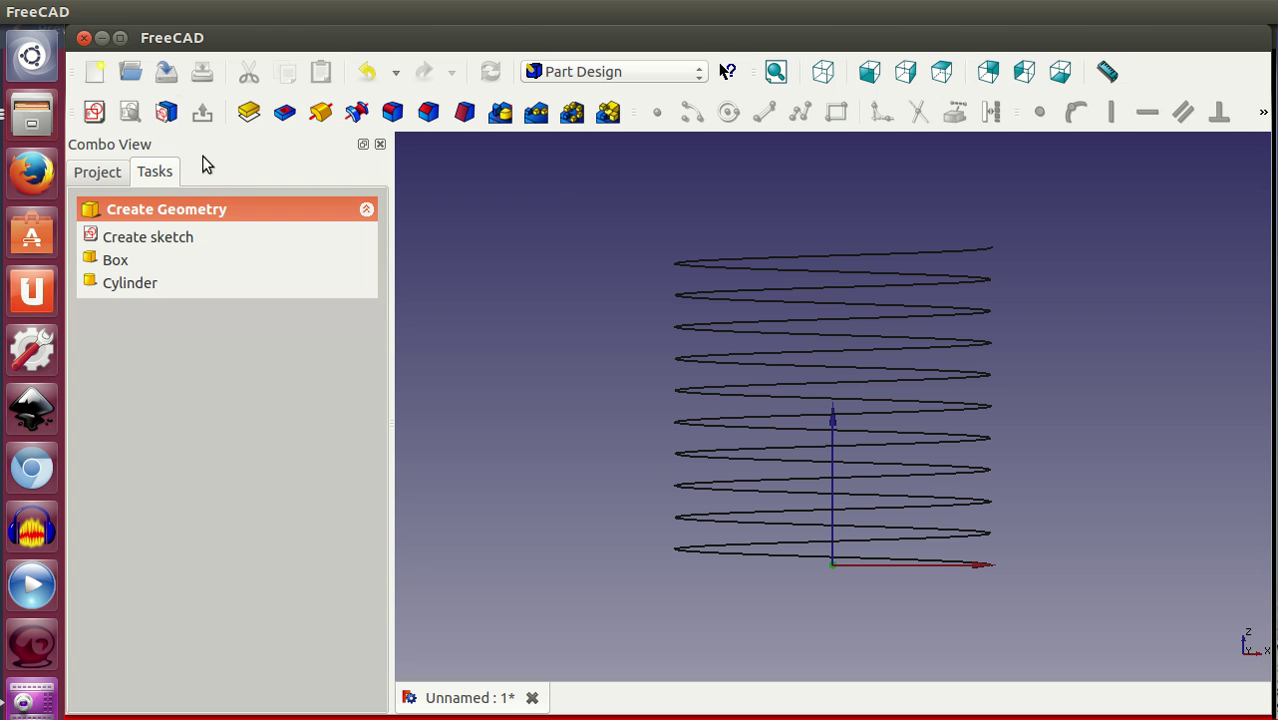
Start a new sketch on the XZ-Plane
{"action": "left_click", "coordinate": [94, 111]}
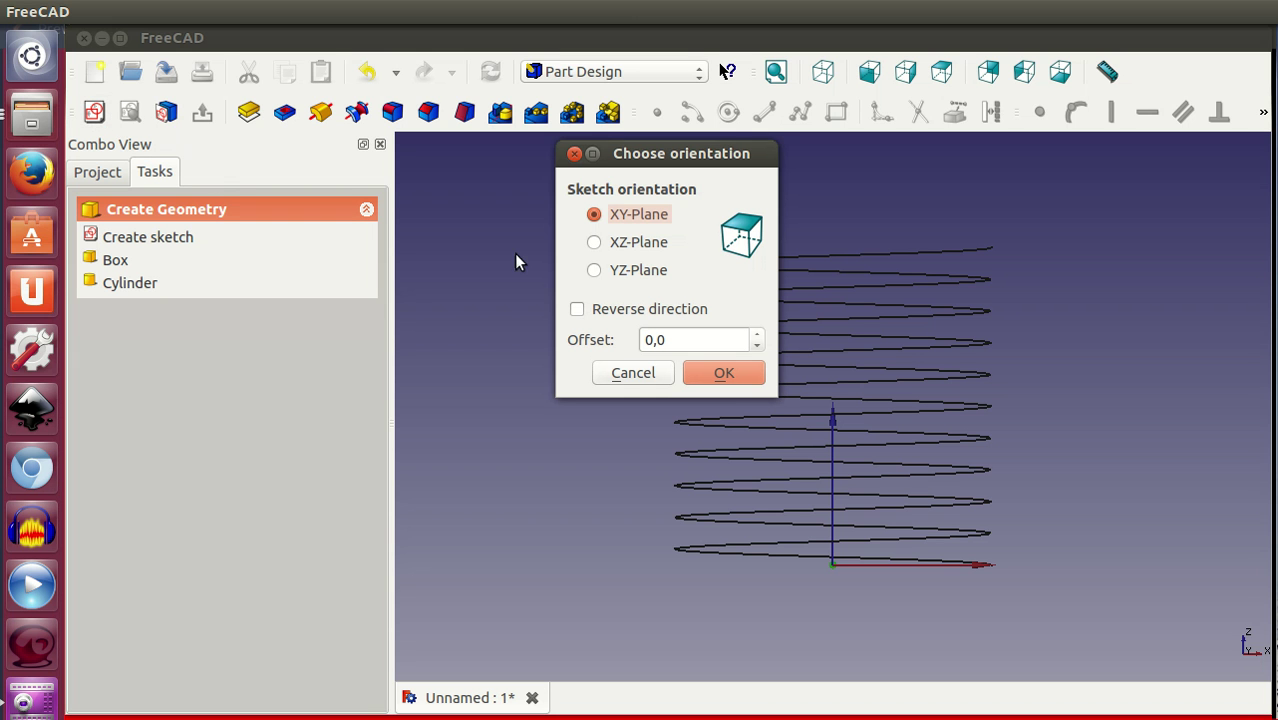
{"action": "left_click", "coordinate": [632, 242]}
{"action": "left_click", "coordinate": [751, 373]}
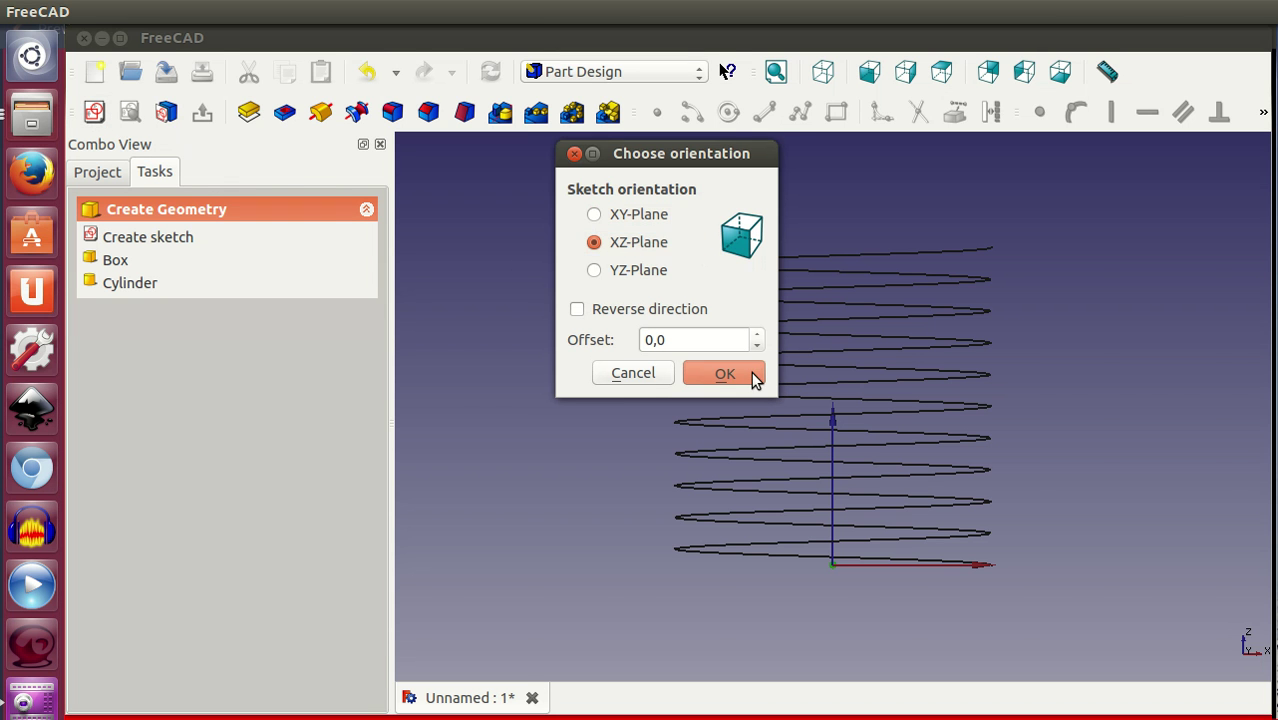
{"action": "scroll", "coordinate": [913, 457], "scroll_direction": "up", "scroll_amount": 3}
Draw a small circle on the horizontal axis and constrain its radius to 1
{"action": "middle_click_drag", "start_coordinate": [914, 439], "coordinate": [807, 550]}
{"action": "scroll", "coordinate": [804, 547], "scroll_direction": "up", "scroll_amount": 1}
{"action": "scroll", "coordinate": [804, 547], "scroll_direction": "up", "scroll_amount": 1}
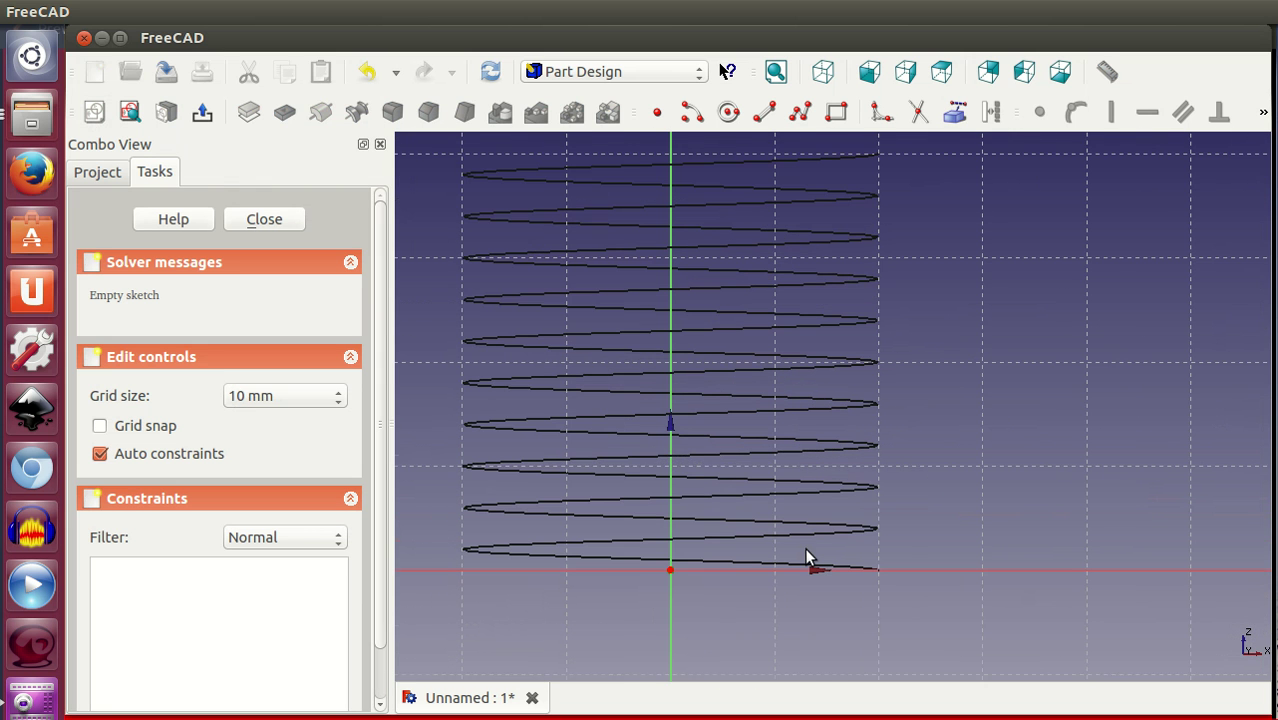
{"action": "left_click", "coordinate": [728, 125]}
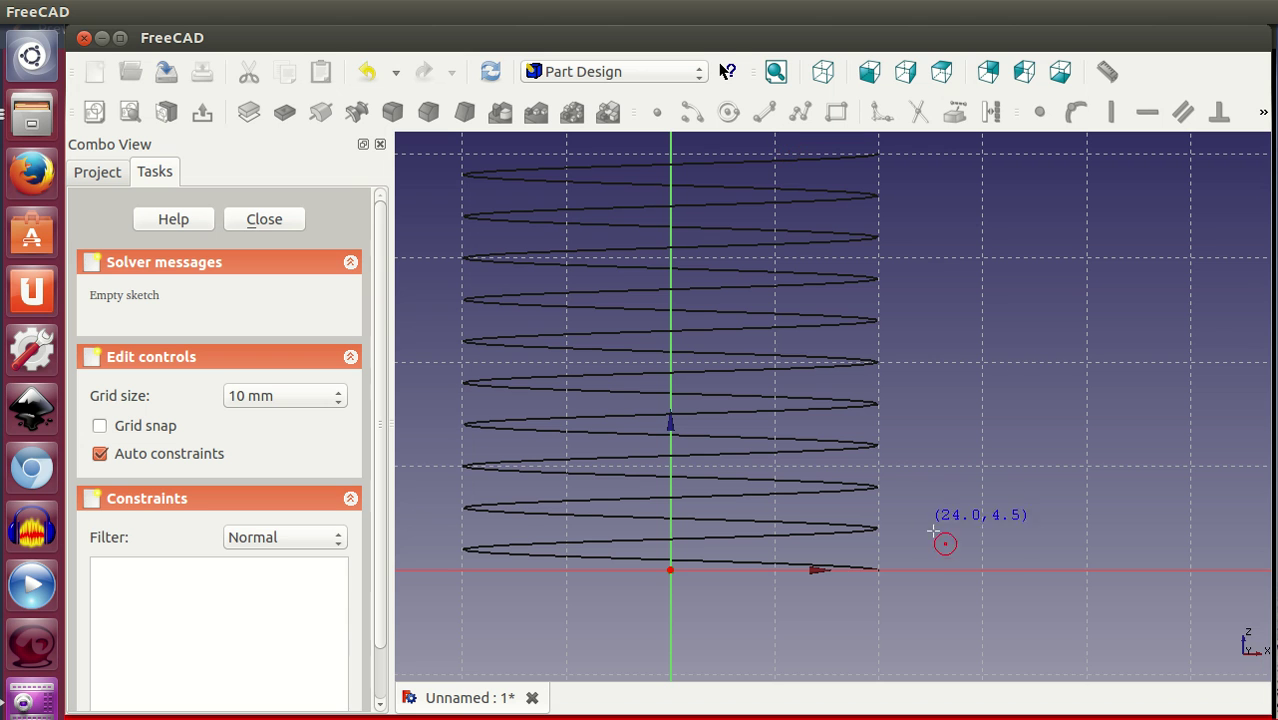
{"action": "left_click", "coordinate": [938, 571]}
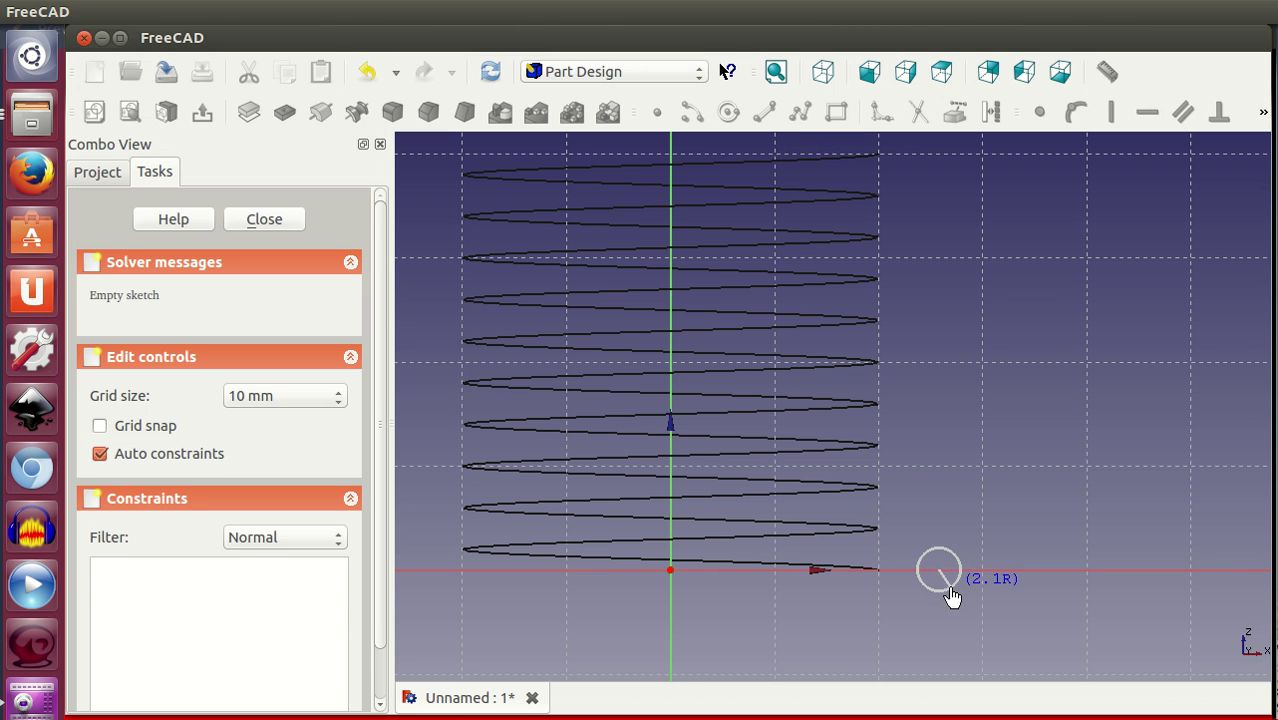
{"action": "left_click", "coordinate": [954, 588]}
{"action": "left_click", "coordinate": [952, 586]}
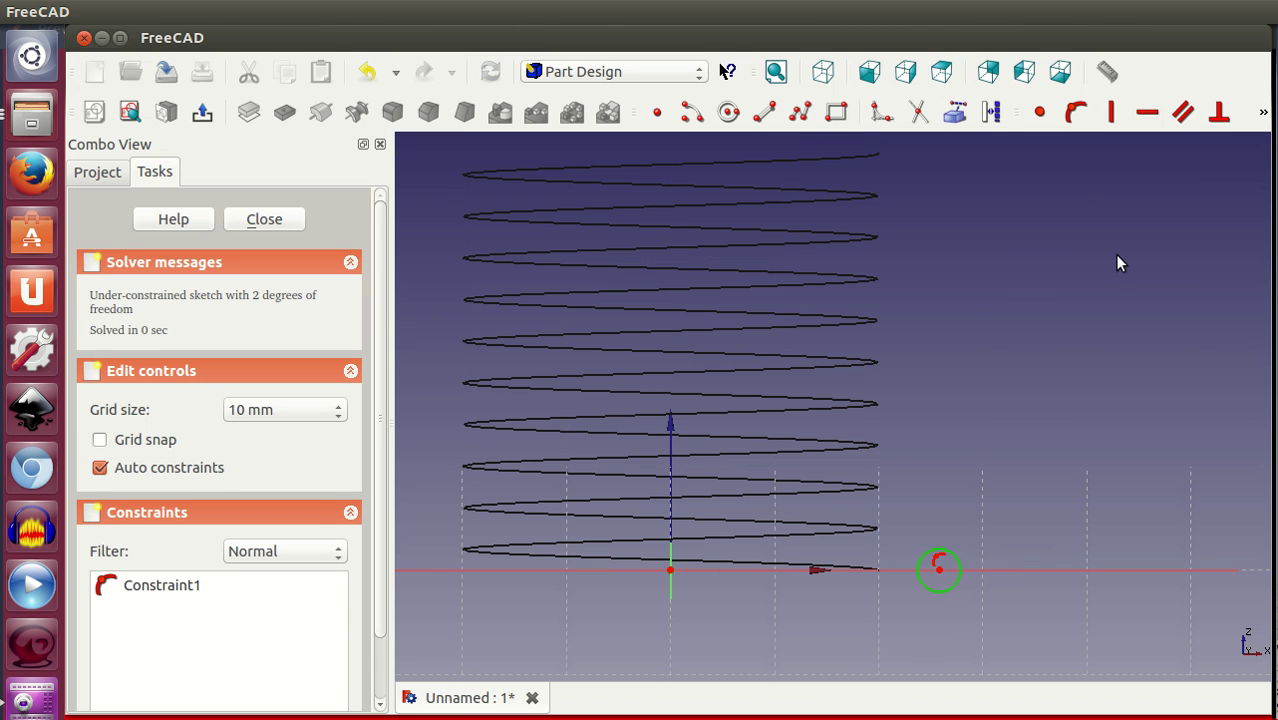
{"action": "left_click", "coordinate": [1263, 113]}
{"action": "left_click", "coordinate": [1112, 184]}
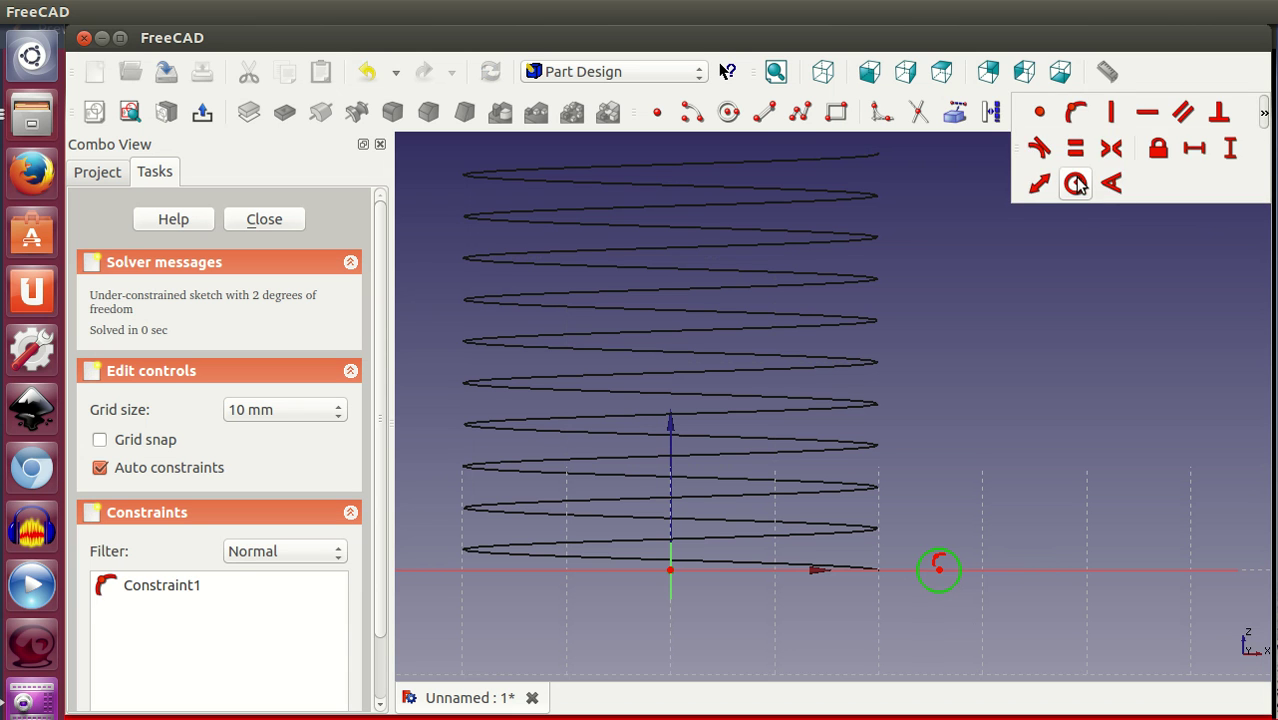
{"action": "left_click", "coordinate": [955, 565]}
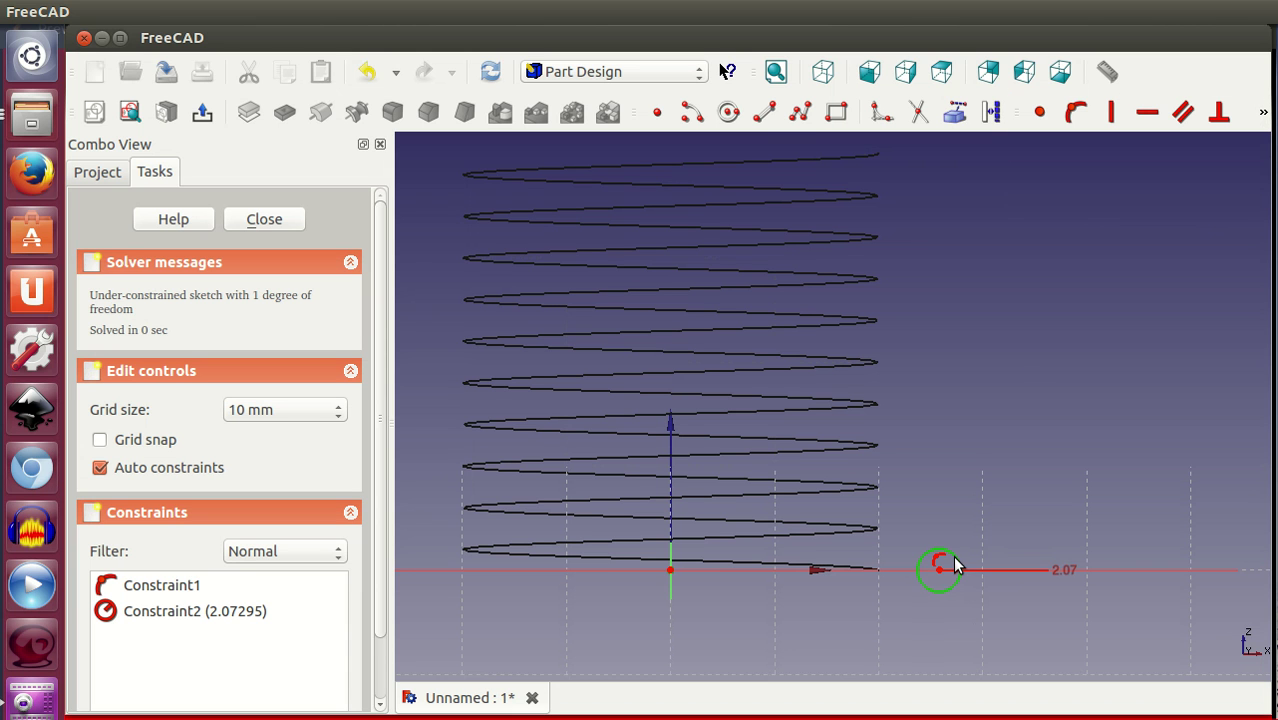
{"action": "left_click_drag", "start_coordinate": [1056, 582], "coordinate": [1015, 610]}
{"action": "double_click", "coordinate": [1011, 601]}
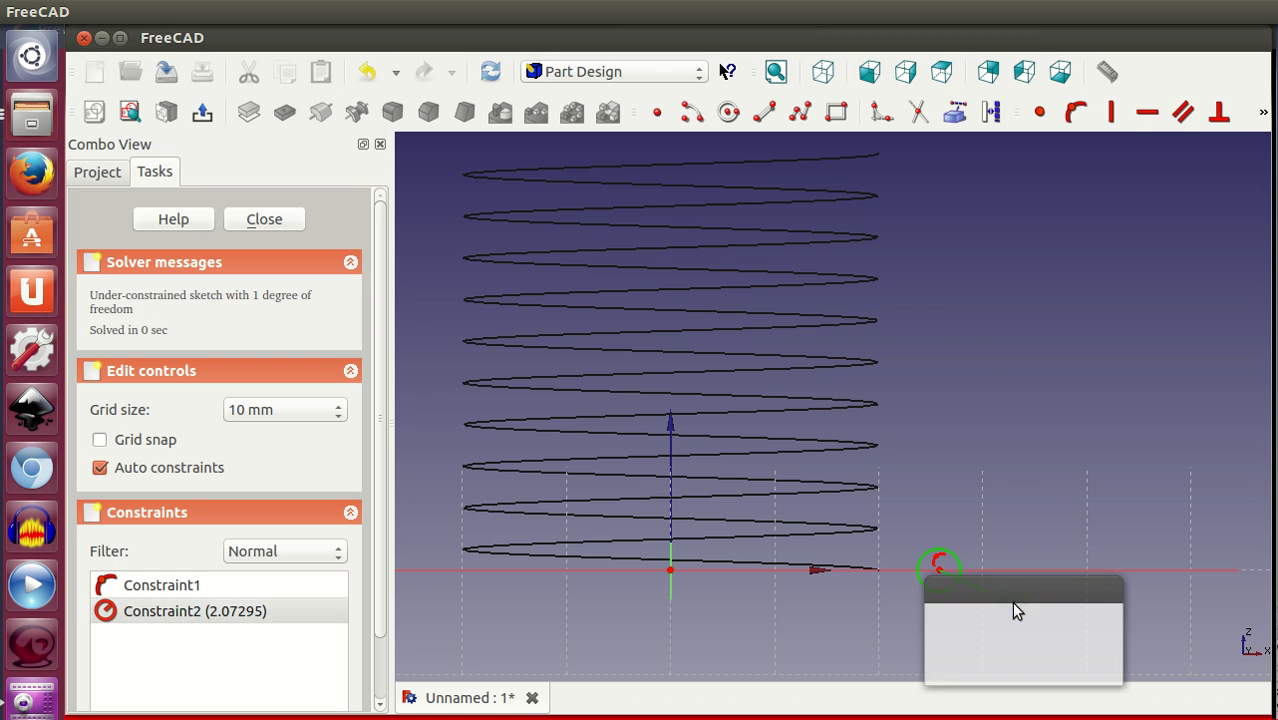
{"action": "type", "text": "1"}
{"action": "left_click", "coordinate": [1060, 659]}
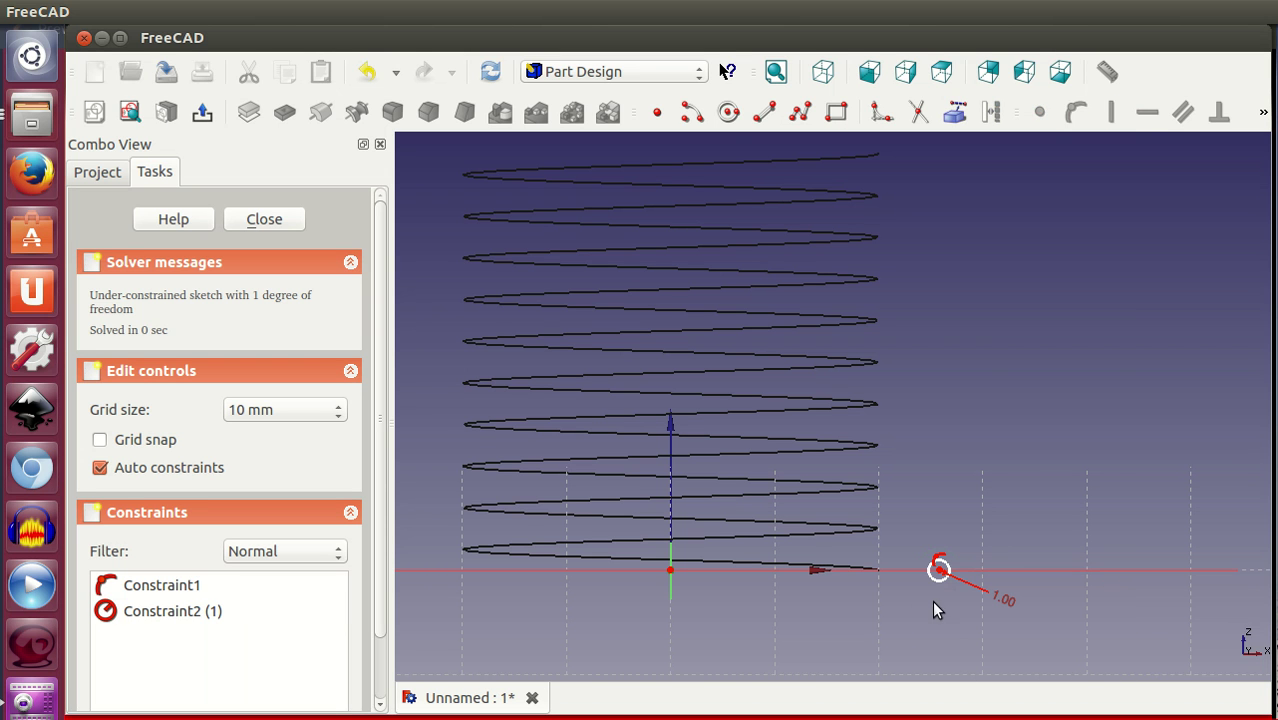
Constrain the circle centre 20 mm horizontally from the origin and close the sketch
{"action": "left_click_drag", "start_coordinate": [938, 570], "coordinate": [908, 570]}
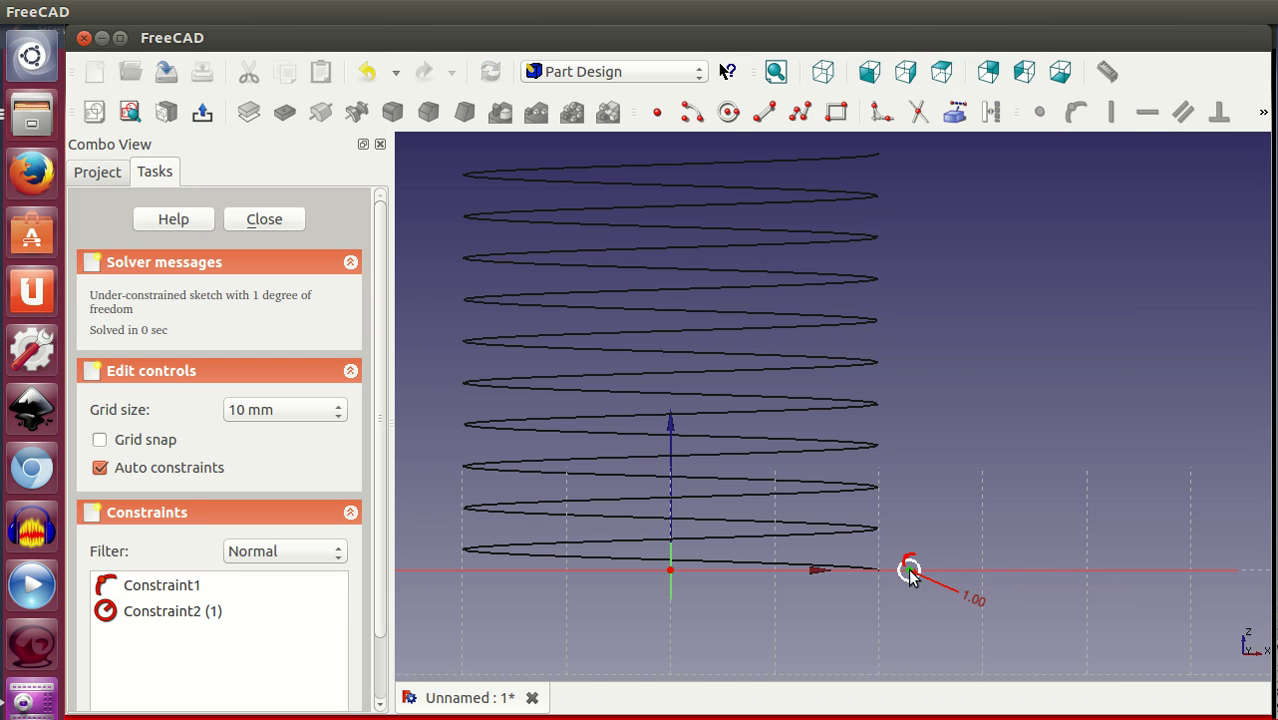
{"action": "left_click", "coordinate": [910, 572]}
{"action": "left_click", "coordinate": [670, 570]}
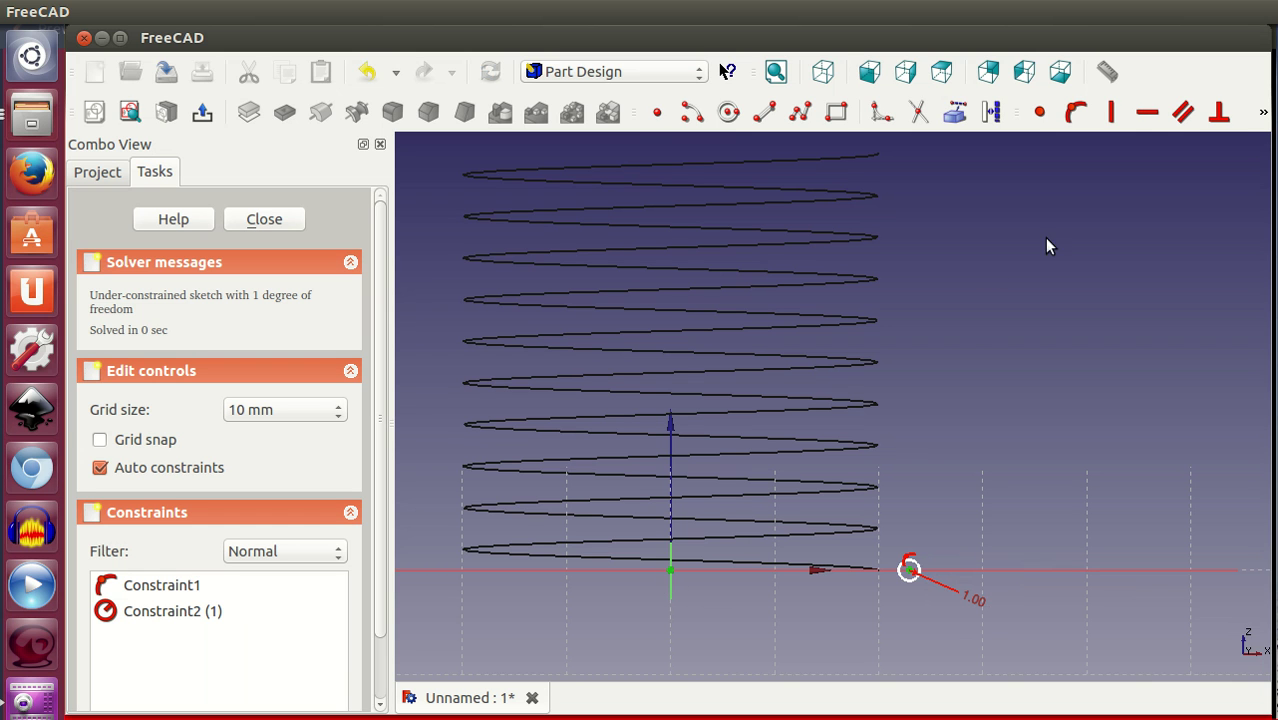
{"action": "left_click", "coordinate": [1262, 113]}
{"action": "left_click", "coordinate": [1186, 148]}
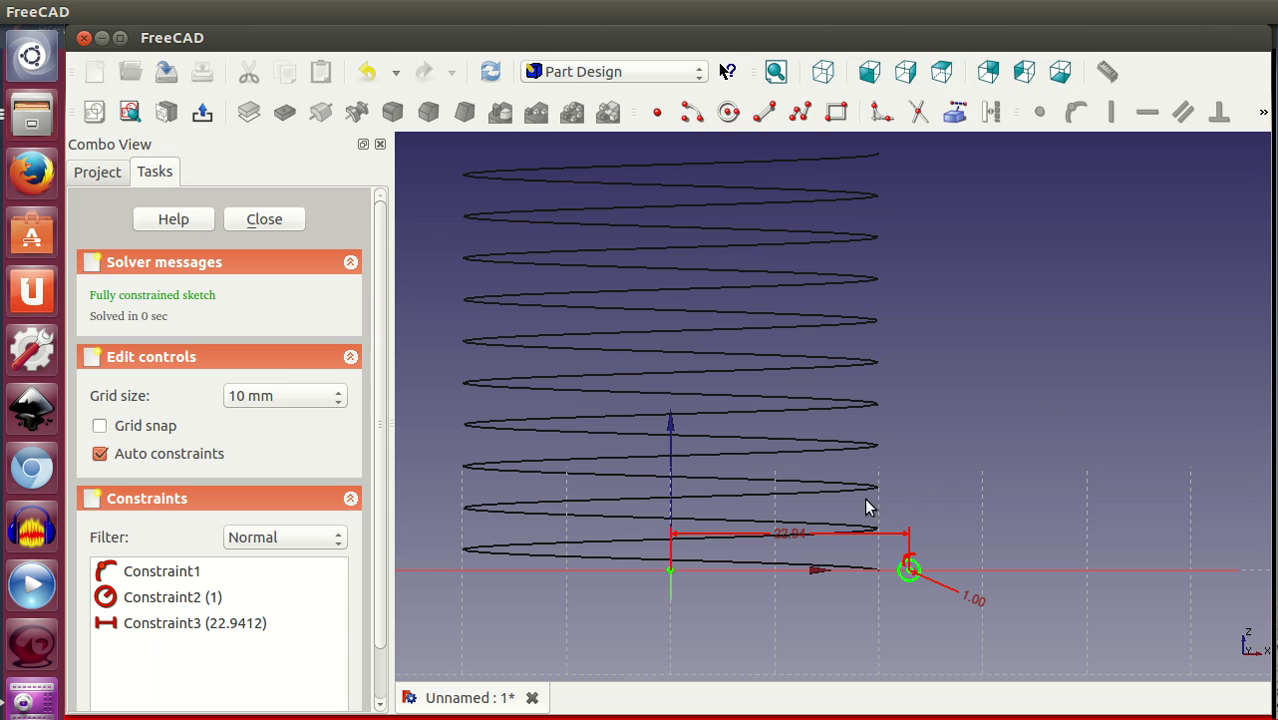
{"action": "left_click_drag", "start_coordinate": [787, 534], "coordinate": [786, 613]}
{"action": "double_click", "coordinate": [786, 613]}
{"action": "type", "text": "20"}
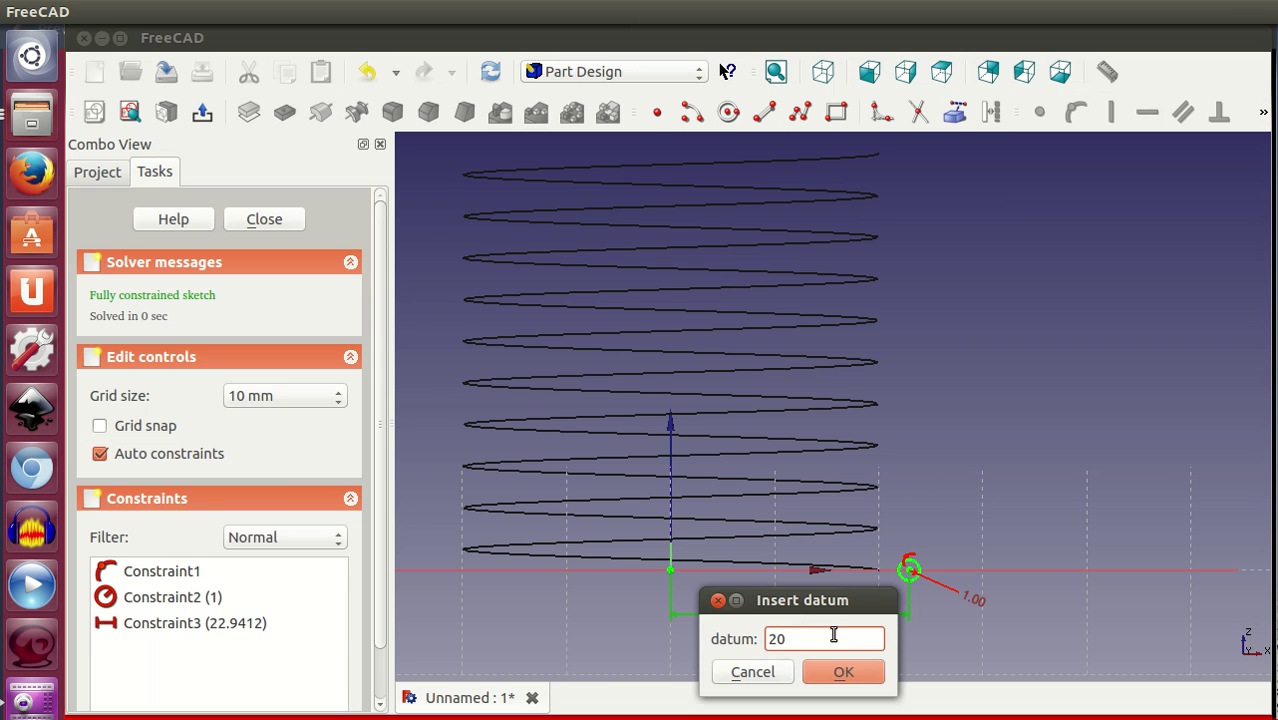
{"action": "left_click", "coordinate": [843, 671]}
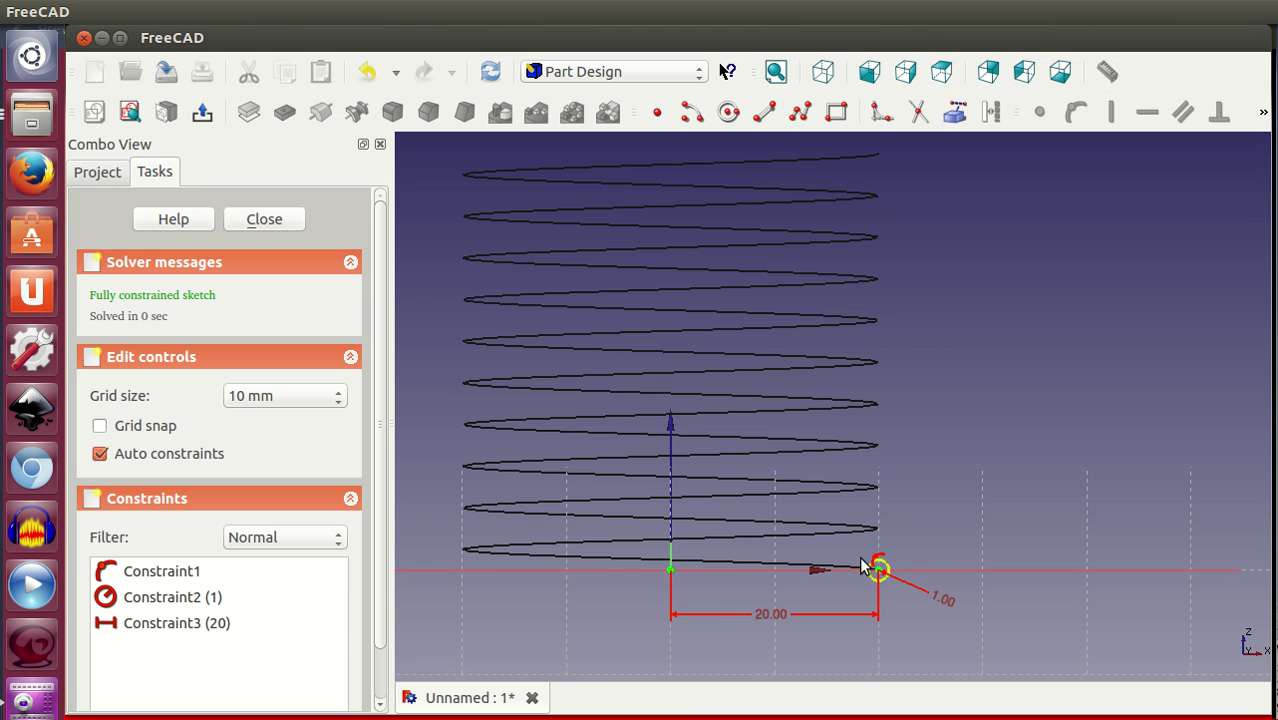
{"action": "scroll", "coordinate": [887, 523], "scroll_direction": "down", "scroll_amount": 1}
{"action": "scroll", "coordinate": [887, 523], "scroll_direction": "down", "scroll_amount": 1}
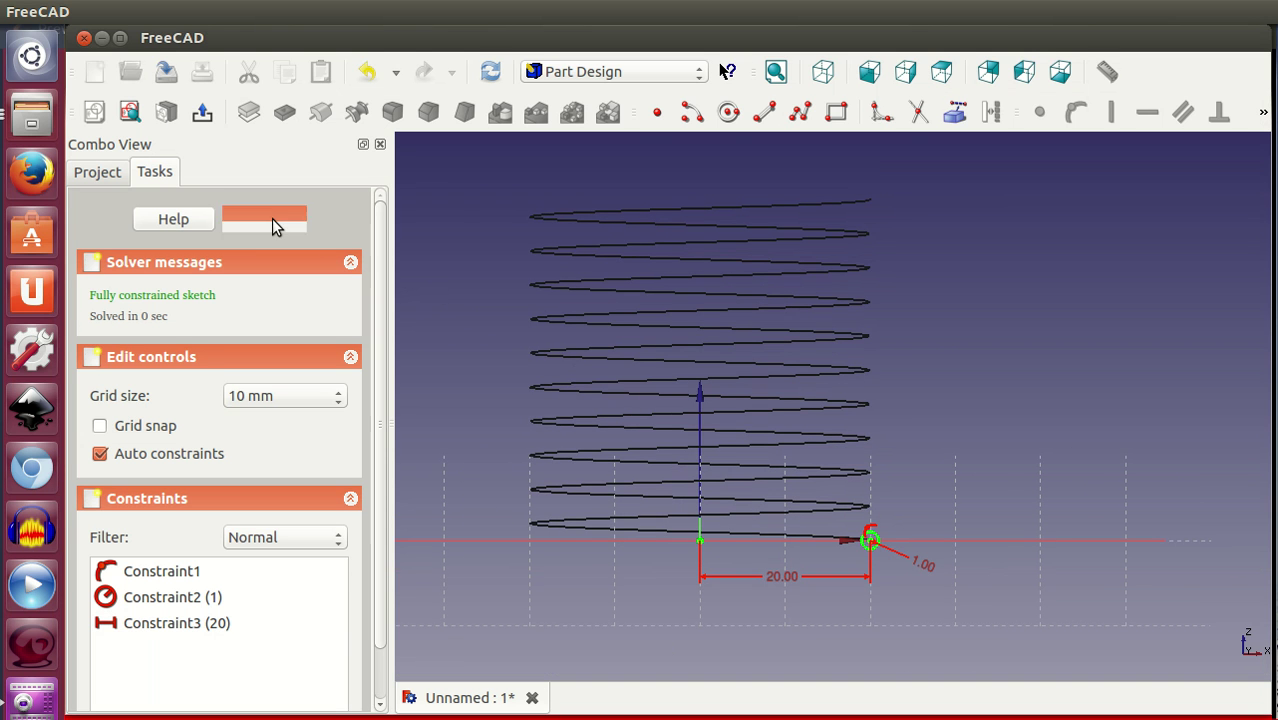
{"action": "left_click", "coordinate": [272, 220]}
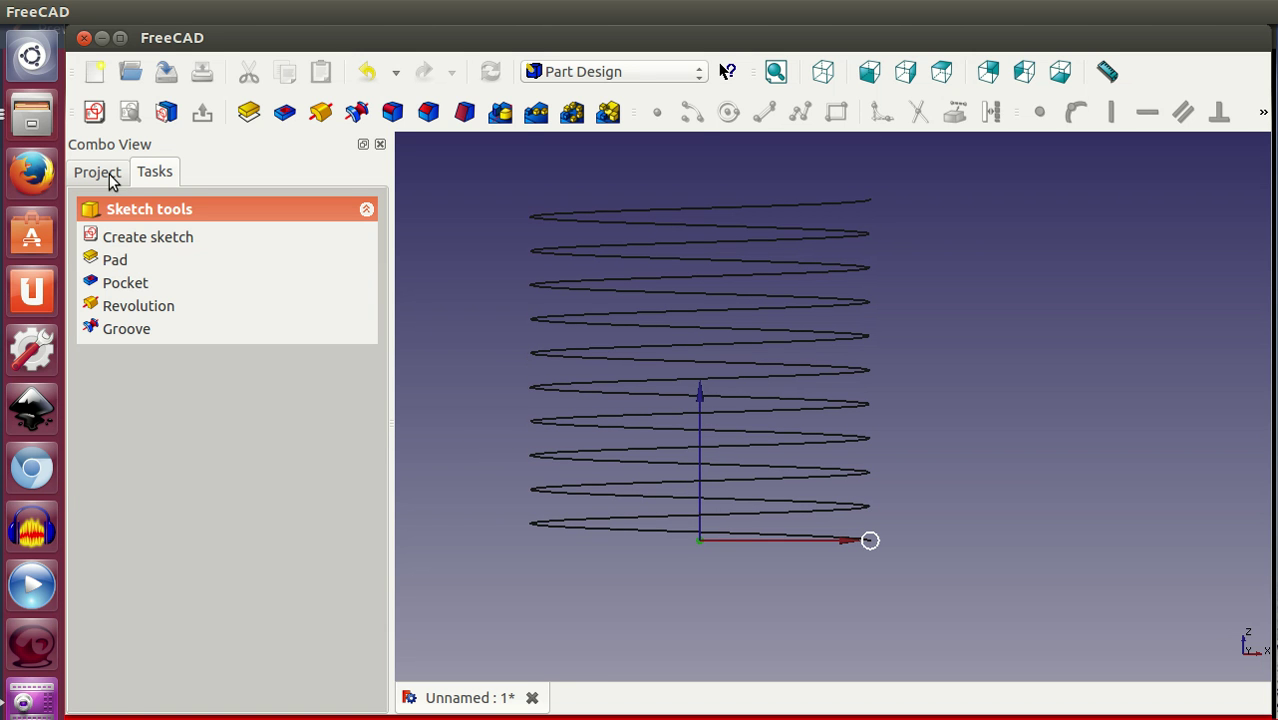
Switch to the Part workbench
{"action": "left_click", "coordinate": [100, 172]}
{"action": "left_click", "coordinate": [562, 73]}
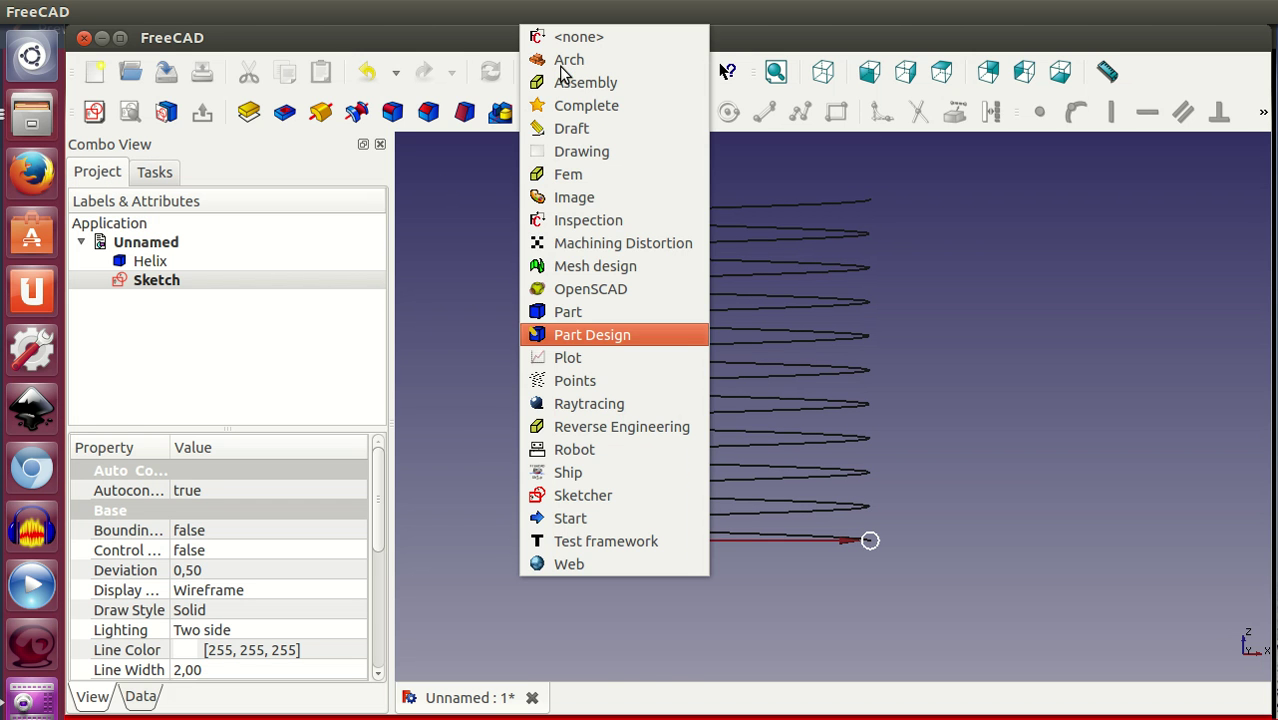
{"action": "left_click", "coordinate": [606, 312]}
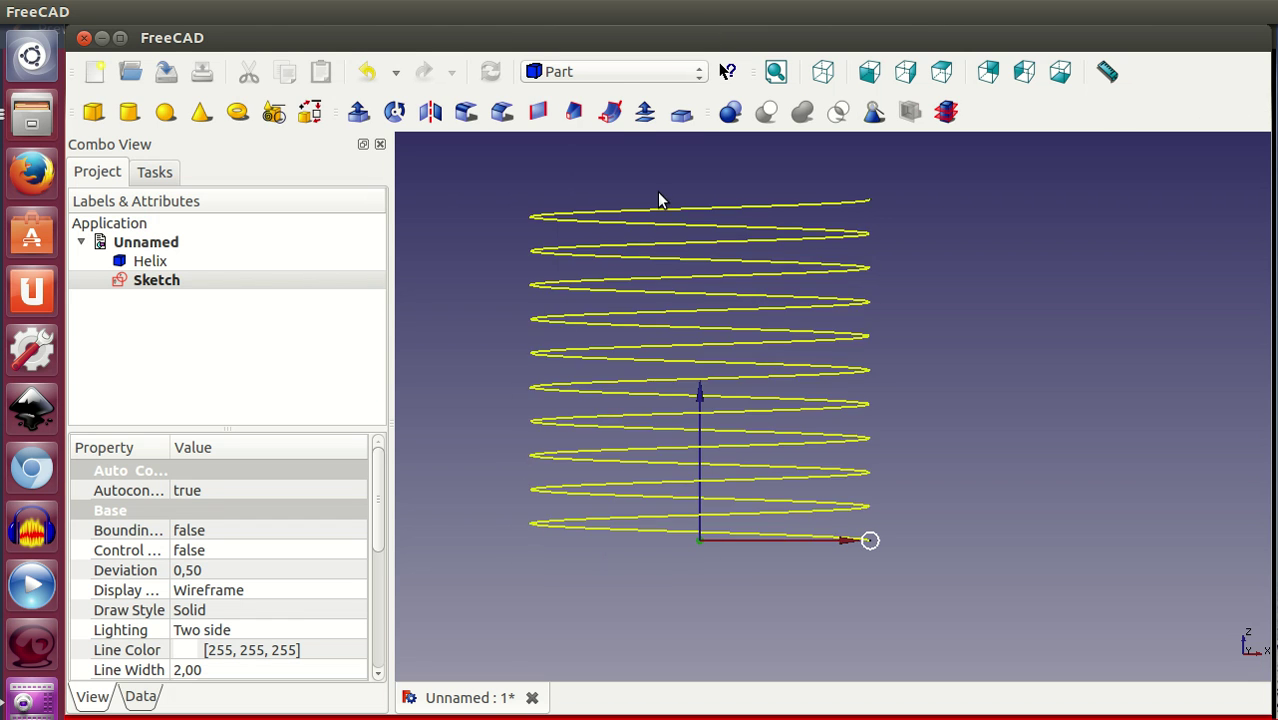
Set up a sweep with Sketch as profile and the helix as path, with Create solid and Frenet on
{"action": "left_click", "coordinate": [610, 113]}
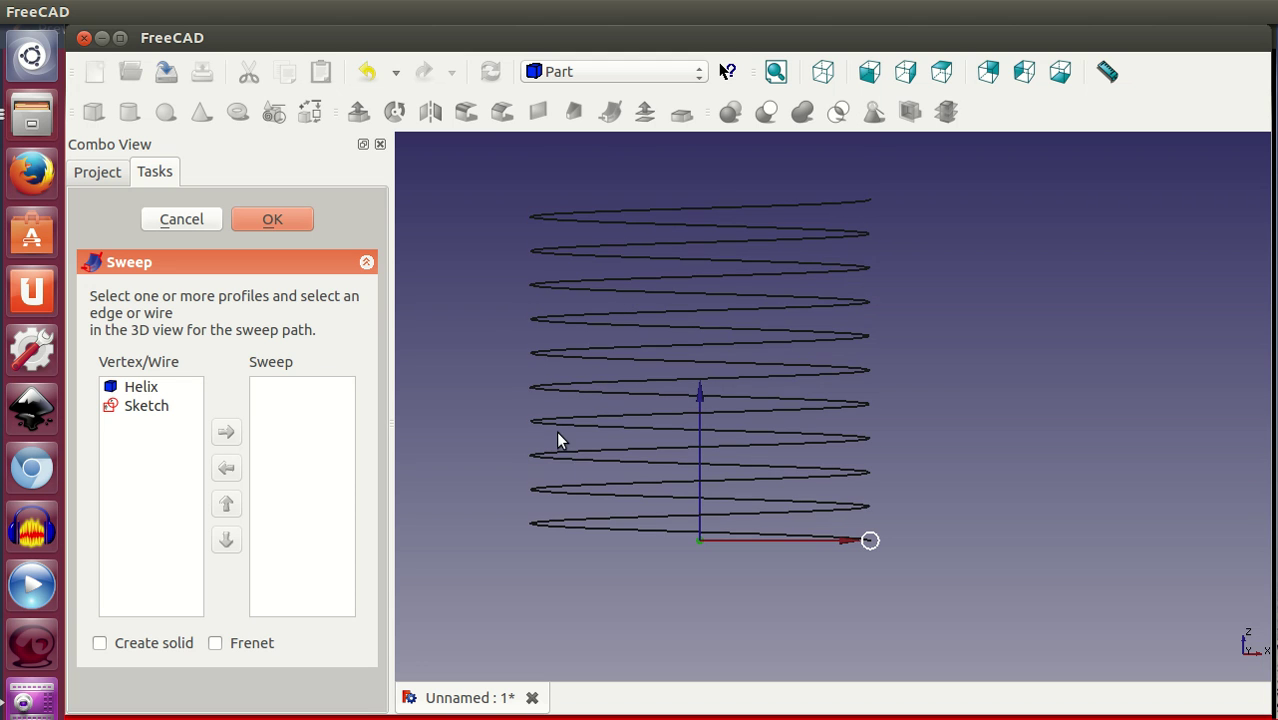
{"action": "left_click", "coordinate": [134, 408]}
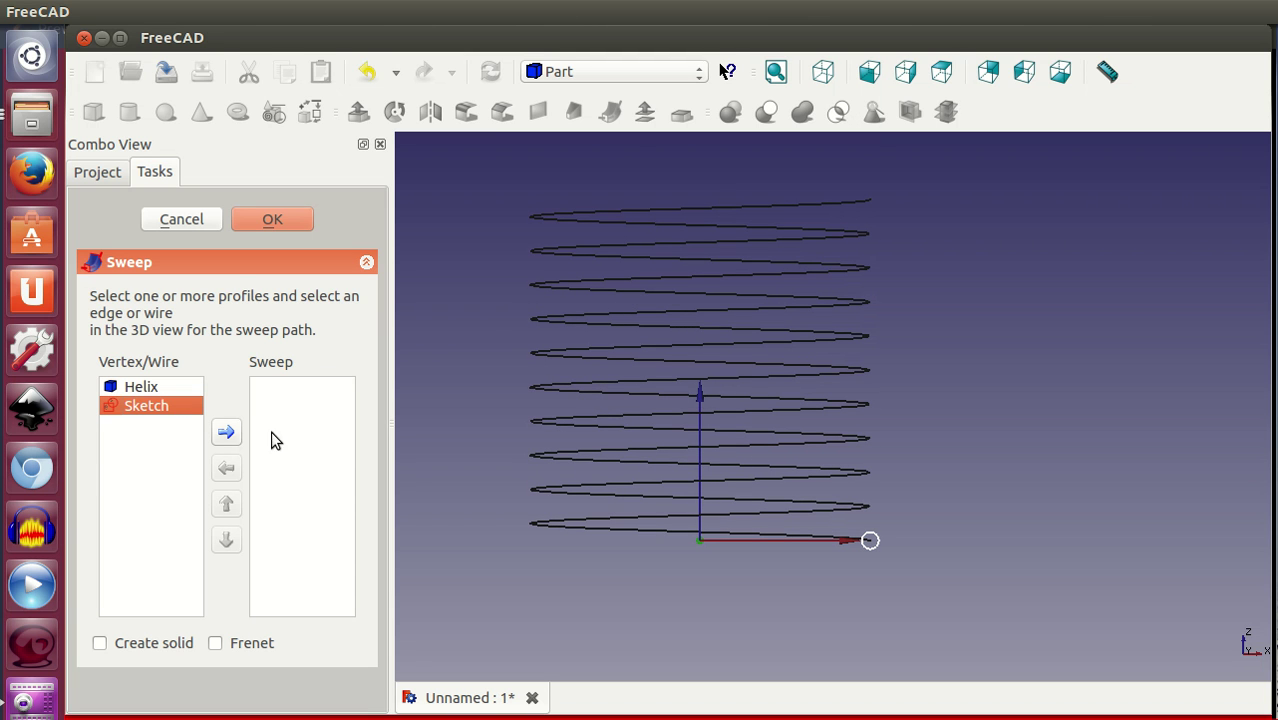
{"action": "left_click", "coordinate": [228, 432]}
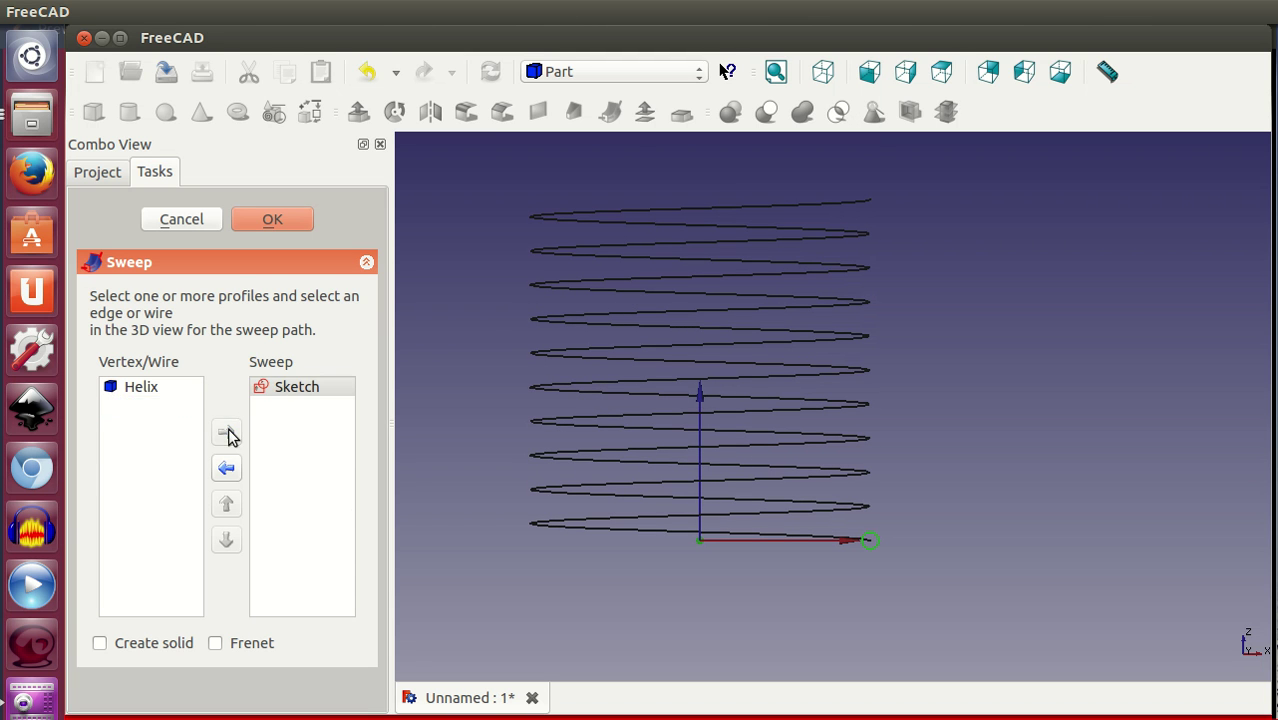
{"action": "left_click", "coordinate": [679, 347]}
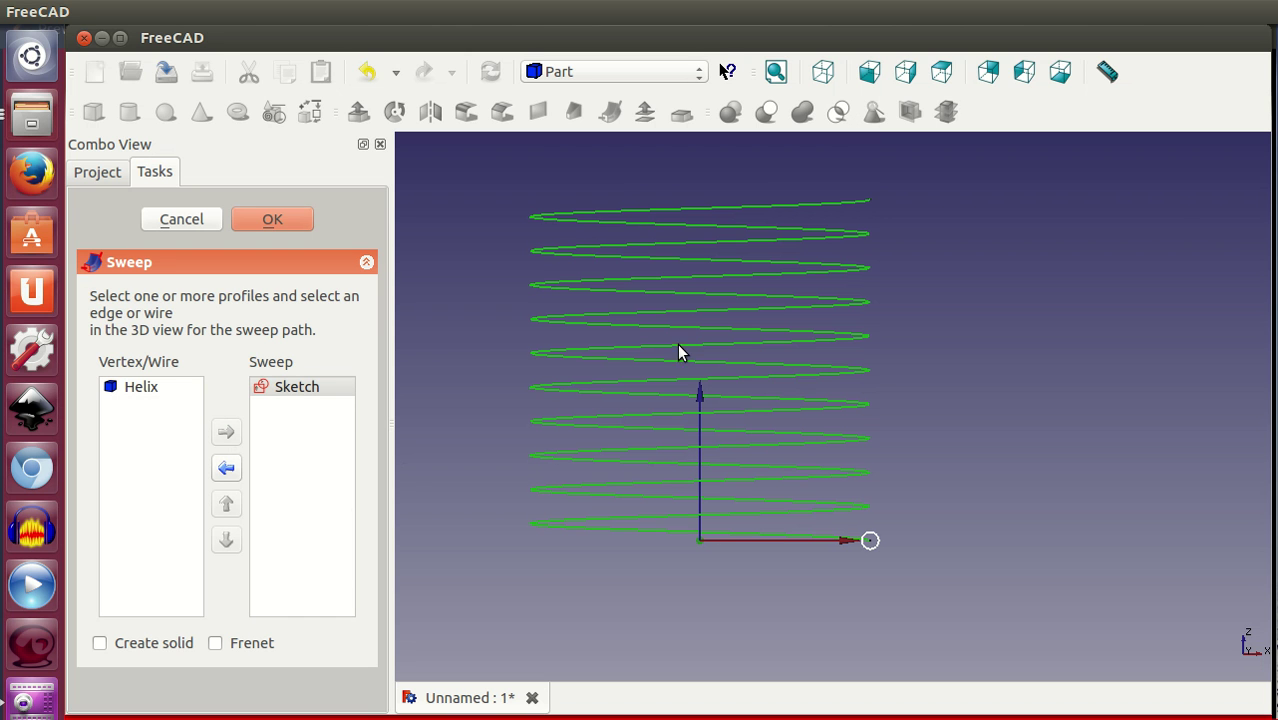
{"action": "left_click", "coordinate": [145, 650]}
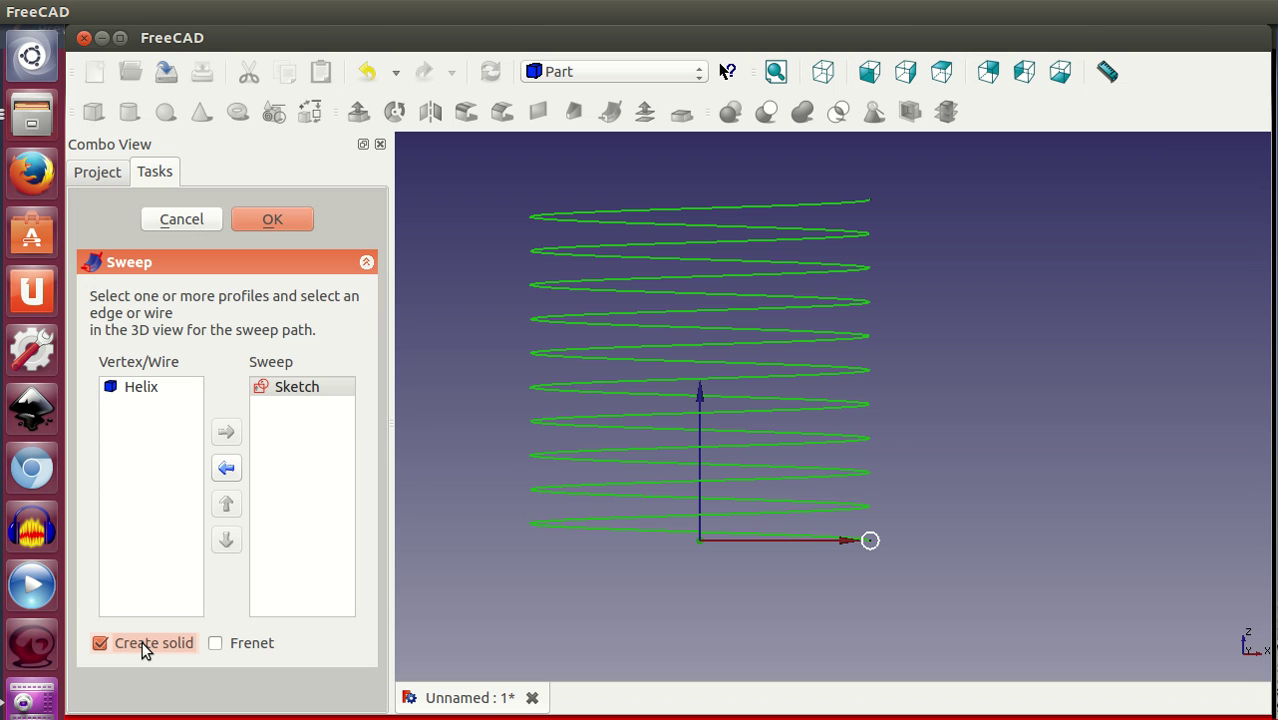
{"action": "left_click", "coordinate": [258, 648]}
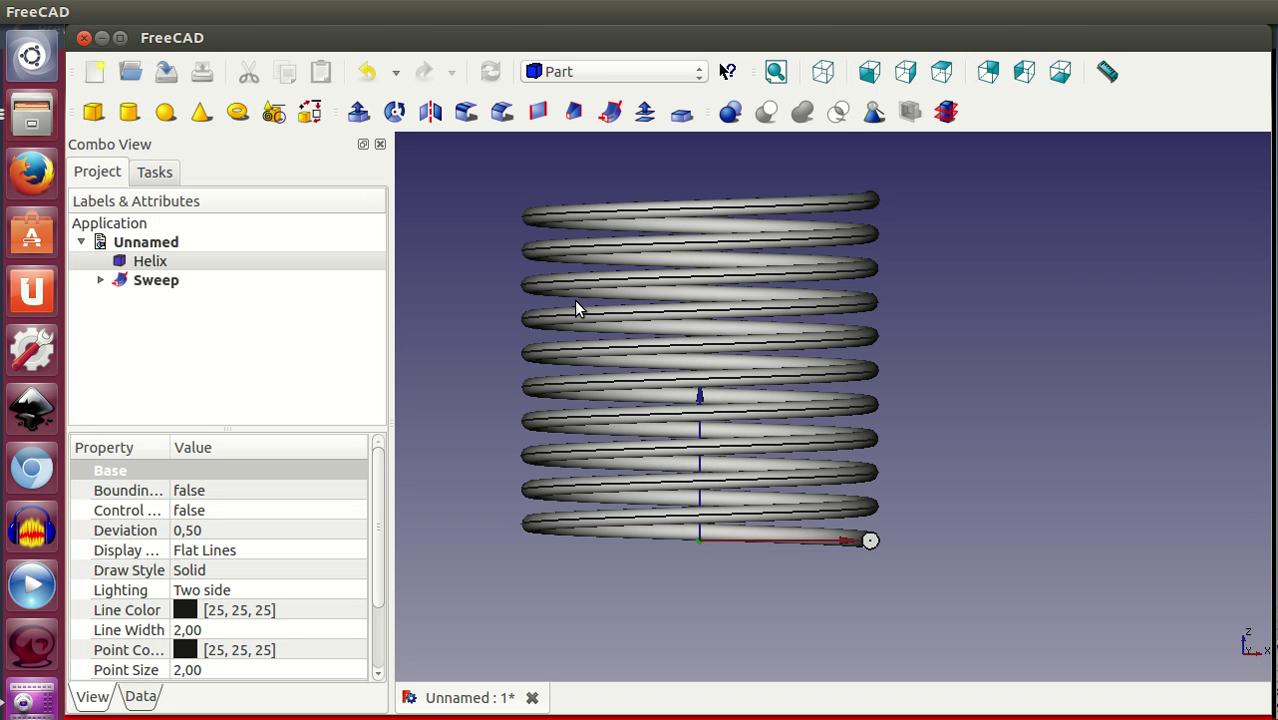
Inspect the spring by selecting the Helix and the Sketch under Sweep, then orbit to a tilted view
{"action": "mouse_move", "coordinate": [944, 388]}
{"action": "middle_mouse_down"}
{"action": "mouse_move", "coordinate": [1068, 417]}
{"action": "mouse_move", "coordinate": [941, 399]}
{"action": "mouse_move", "coordinate": [970, 399]}
{"action": "middle_mouse_up"}
{"action": "left_click", "coordinate": [1038, 415]}
{"action": "left_click", "coordinate": [205, 263]}
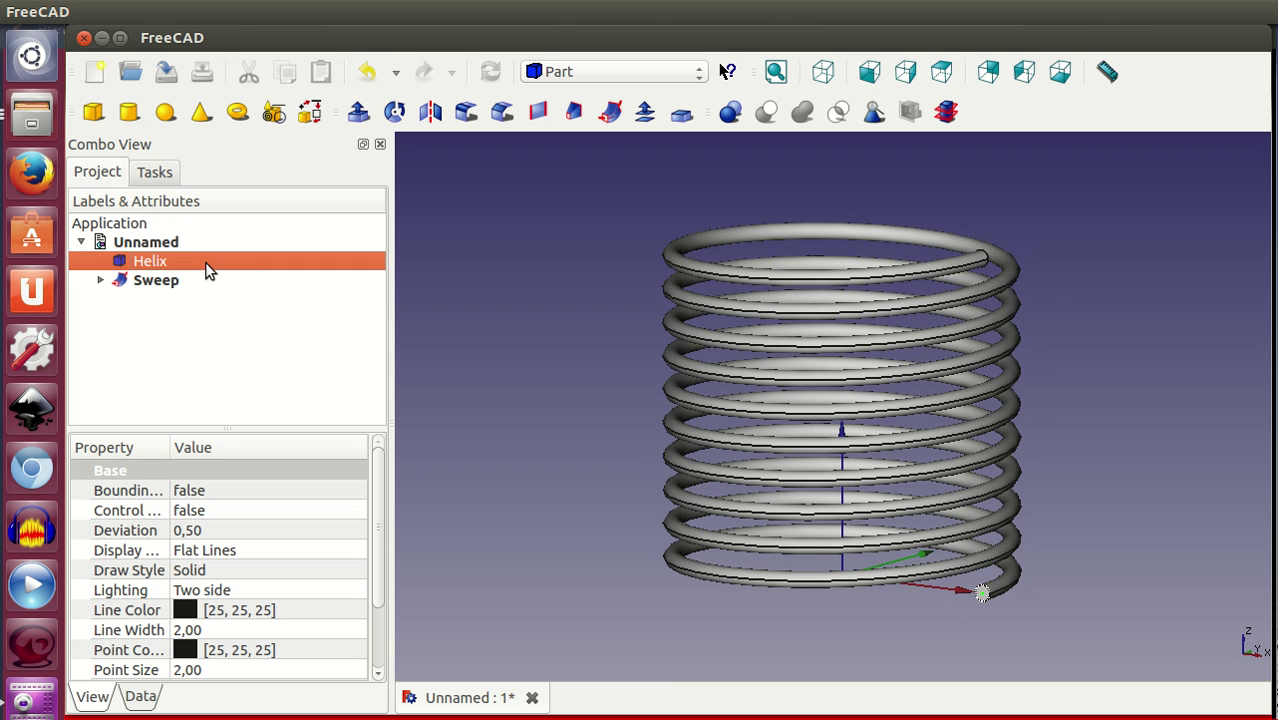
{"action": "left_click", "coordinate": [100, 282]}
{"action": "left_click", "coordinate": [172, 302]}
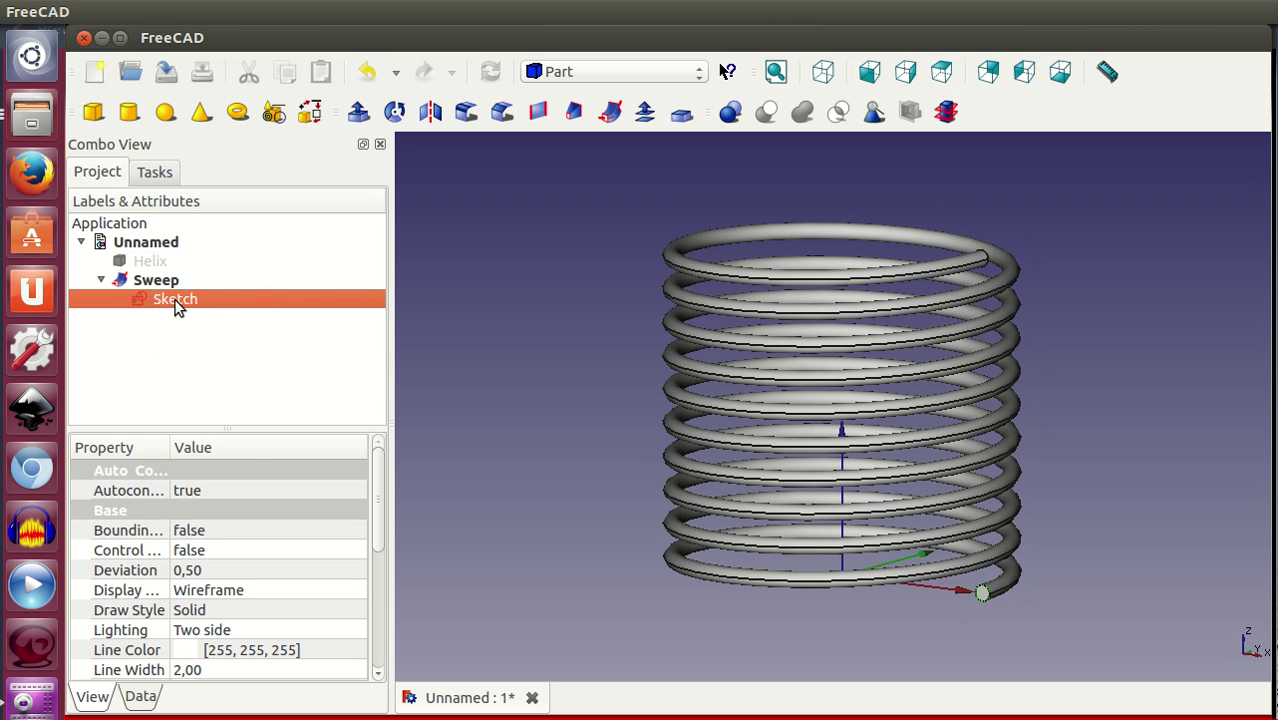
{"action": "mouse_move", "coordinate": [1048, 459]}
{"action": "middle_mouse_down"}
{"action": "mouse_move", "coordinate": [1101, 451]}
{"action": "mouse_move", "coordinate": [1013, 571]}
{"action": "mouse_move", "coordinate": [891, 512]}
{"action": "mouse_move", "coordinate": [856, 516]}
{"action": "mouse_move", "coordinate": [867, 593]}
{"action": "mouse_move", "coordinate": [913, 608]}
{"action": "mouse_move", "coordinate": [884, 602]}
{"action": "mouse_move", "coordinate": [884, 545]}
{"action": "mouse_move", "coordinate": [898, 607]}
{"action": "middle_mouse_up"}
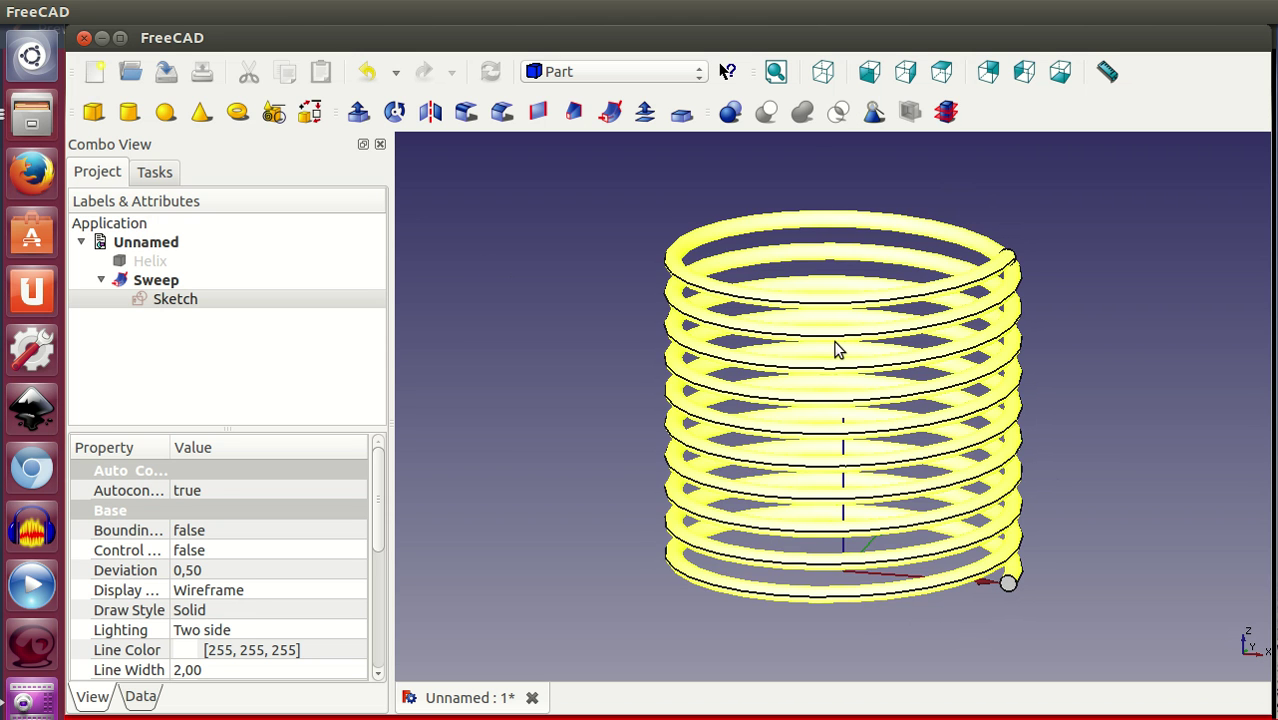
Add a cylinder and set its radius to 20 mm and height to 44 mm
{"action": "left_click", "coordinate": [129, 112]}
{"action": "left_click", "coordinate": [170, 317]}
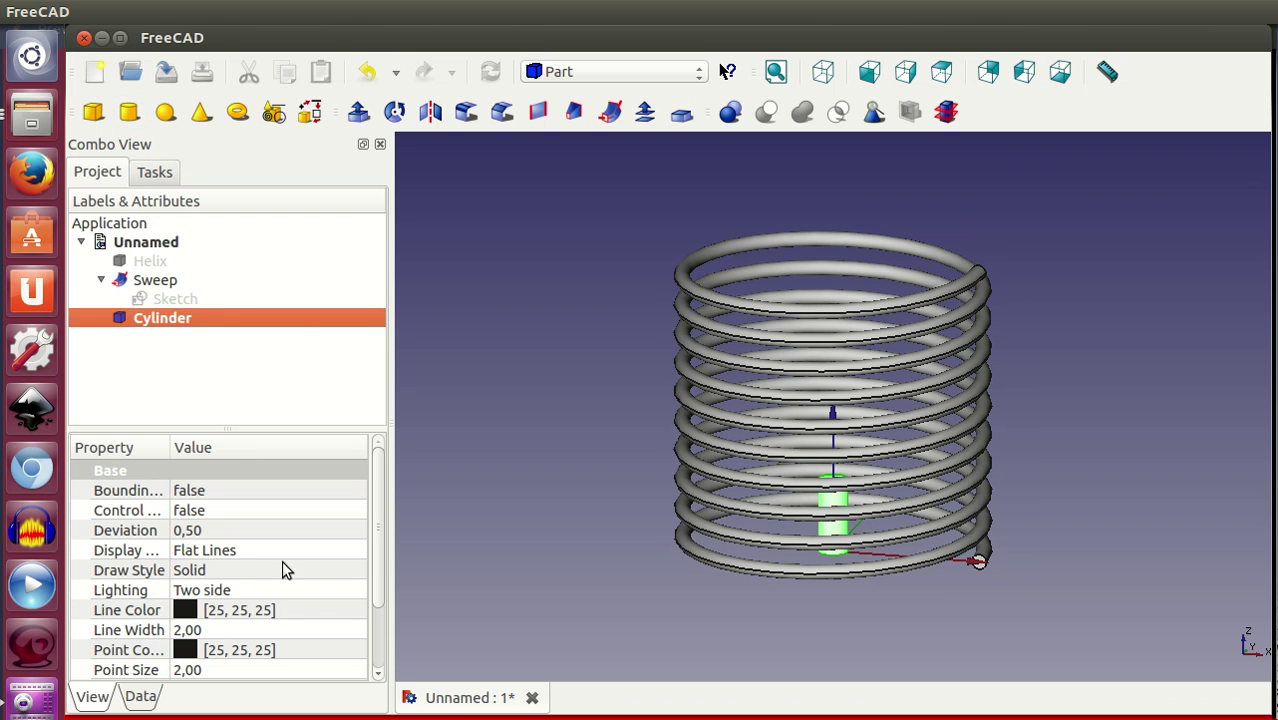
{"action": "left_click", "coordinate": [130, 698]}
{"action": "left_click", "coordinate": [202, 592]}
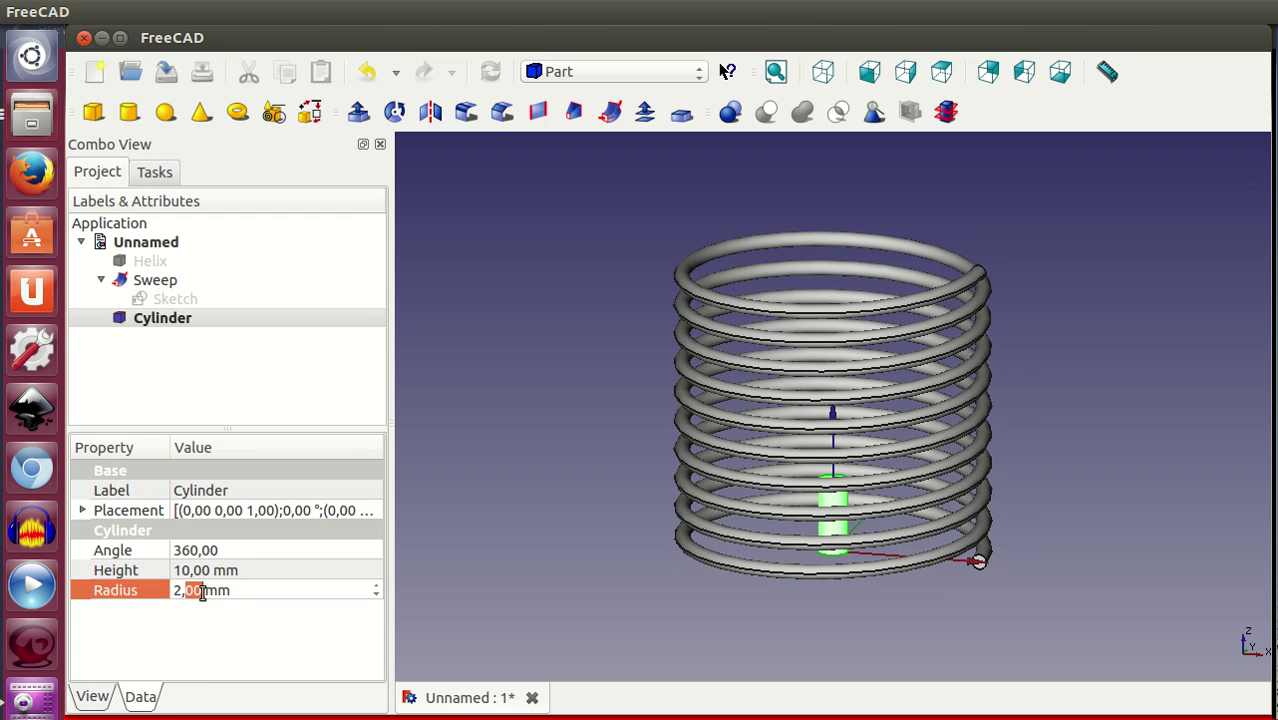
{"action": "type", "text": "0"}
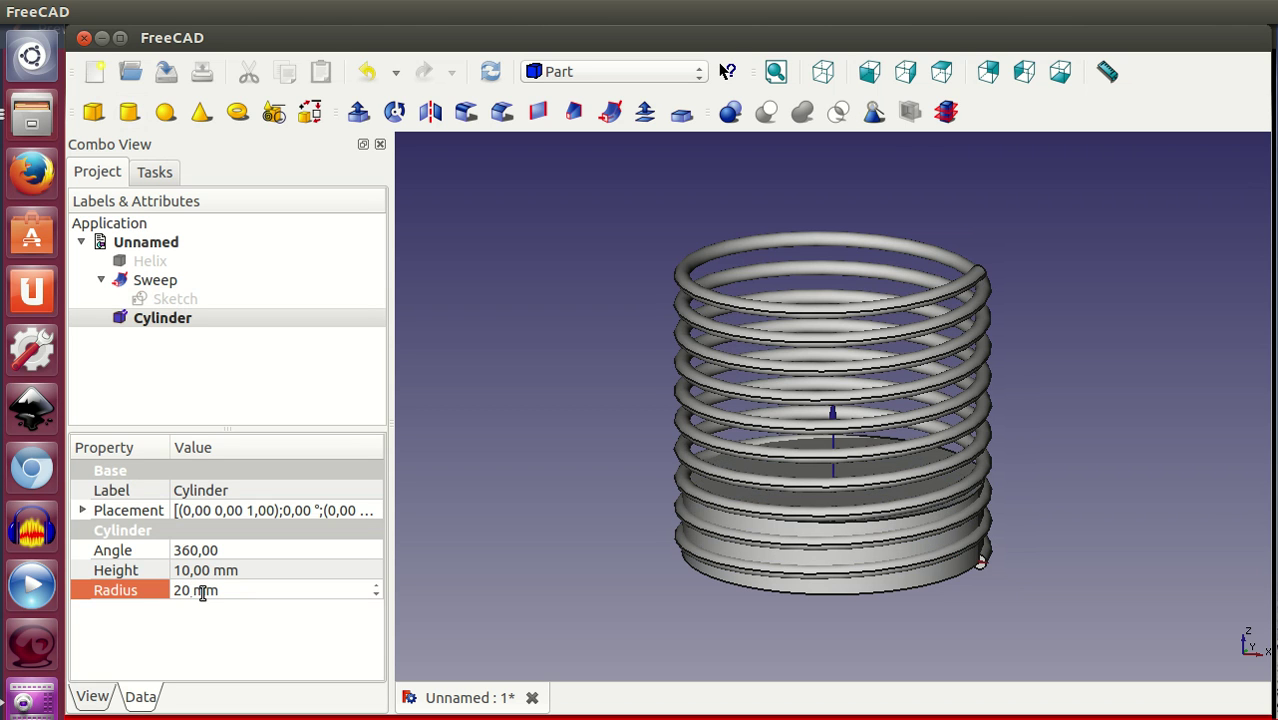
{"action": "left_click", "coordinate": [202, 570]}
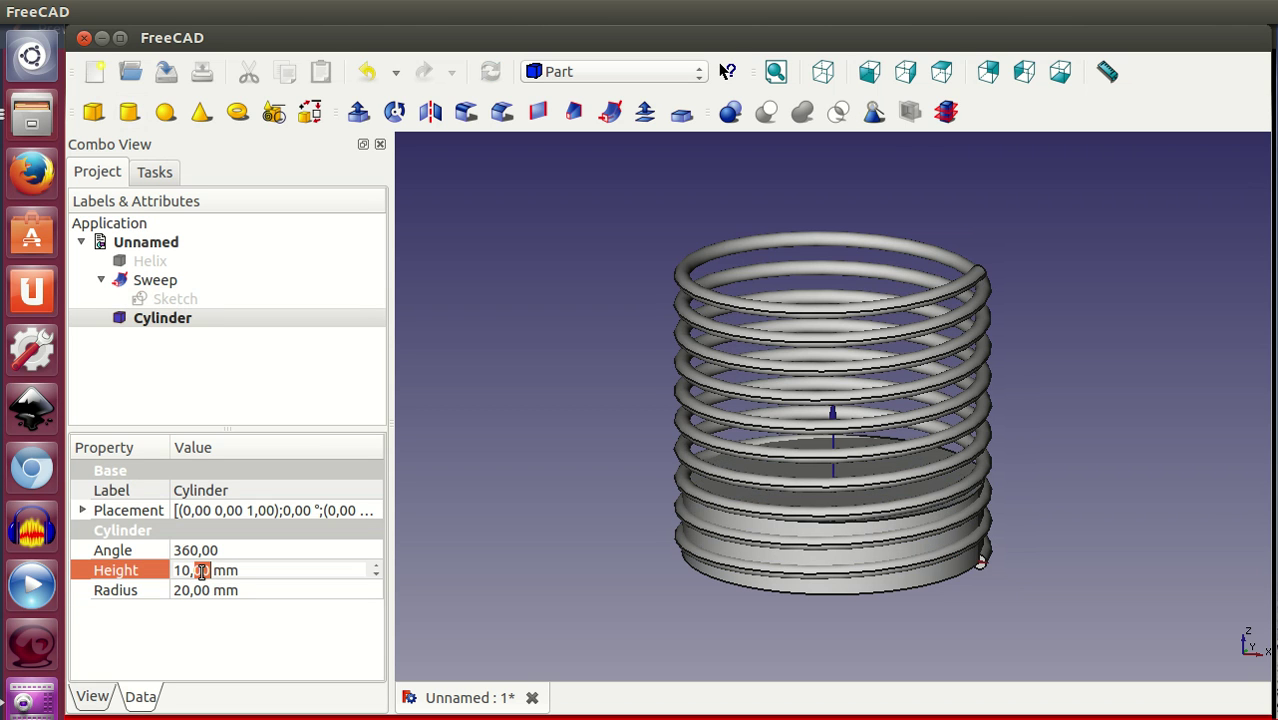
{"action": "triple_click", "coordinate": [202, 570]}
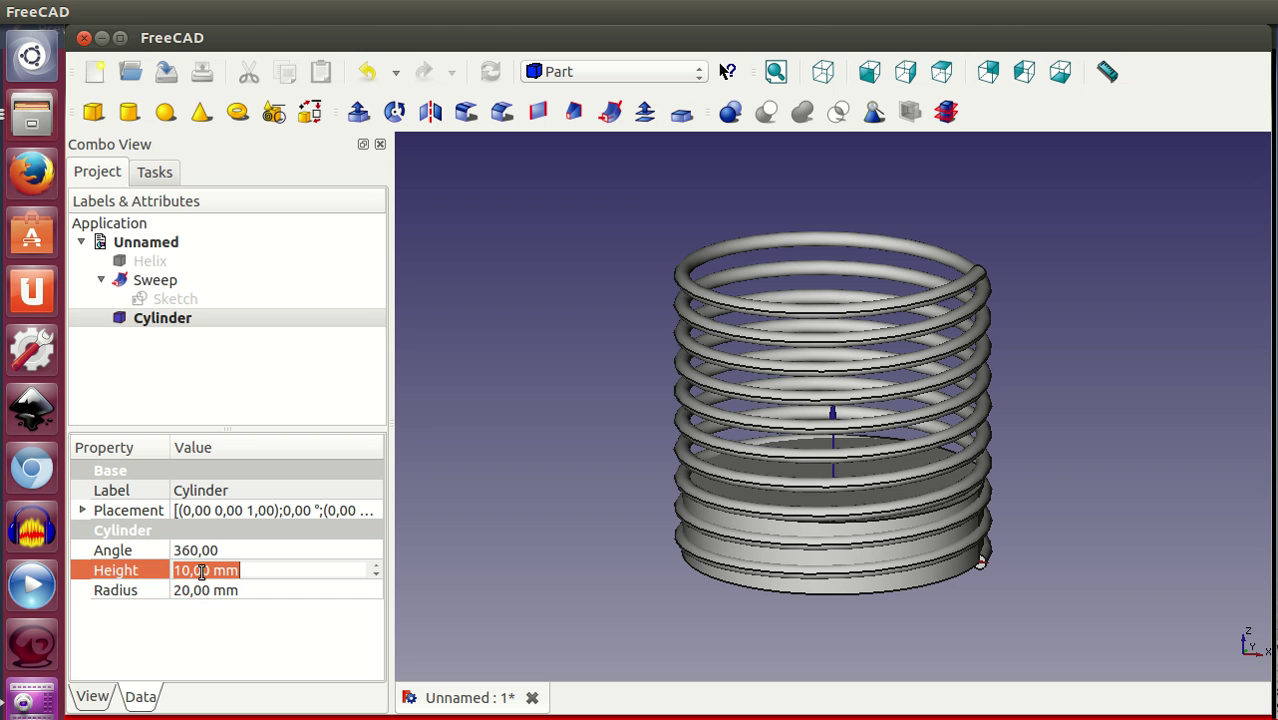
{"action": "type", "text": "40"}
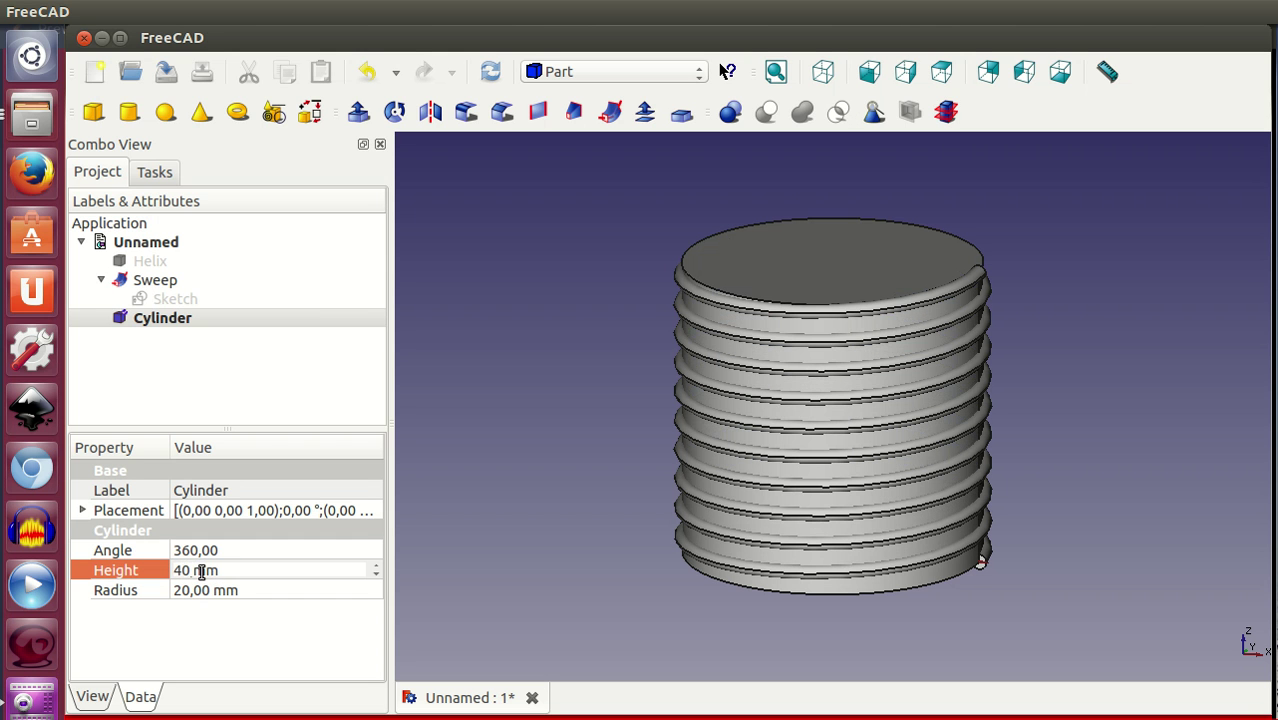
{"action": "key", "text": "BackSpace"}
{"action": "type", "text": "4"}
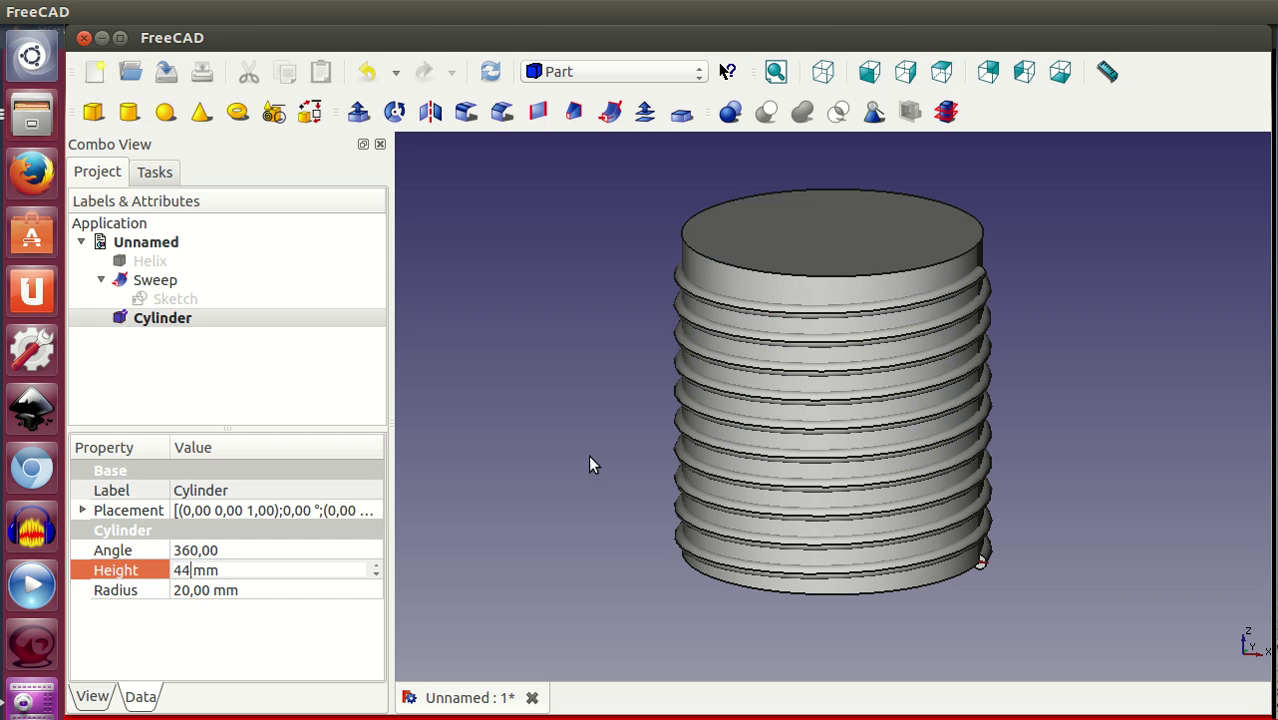
Lower the cylinder to Z -2 through its Placement settings and inspect the result
{"action": "middle_click_drag", "start_coordinate": [590, 462], "coordinate": [593, 423]}
{"action": "left_click", "coordinate": [370, 512]}
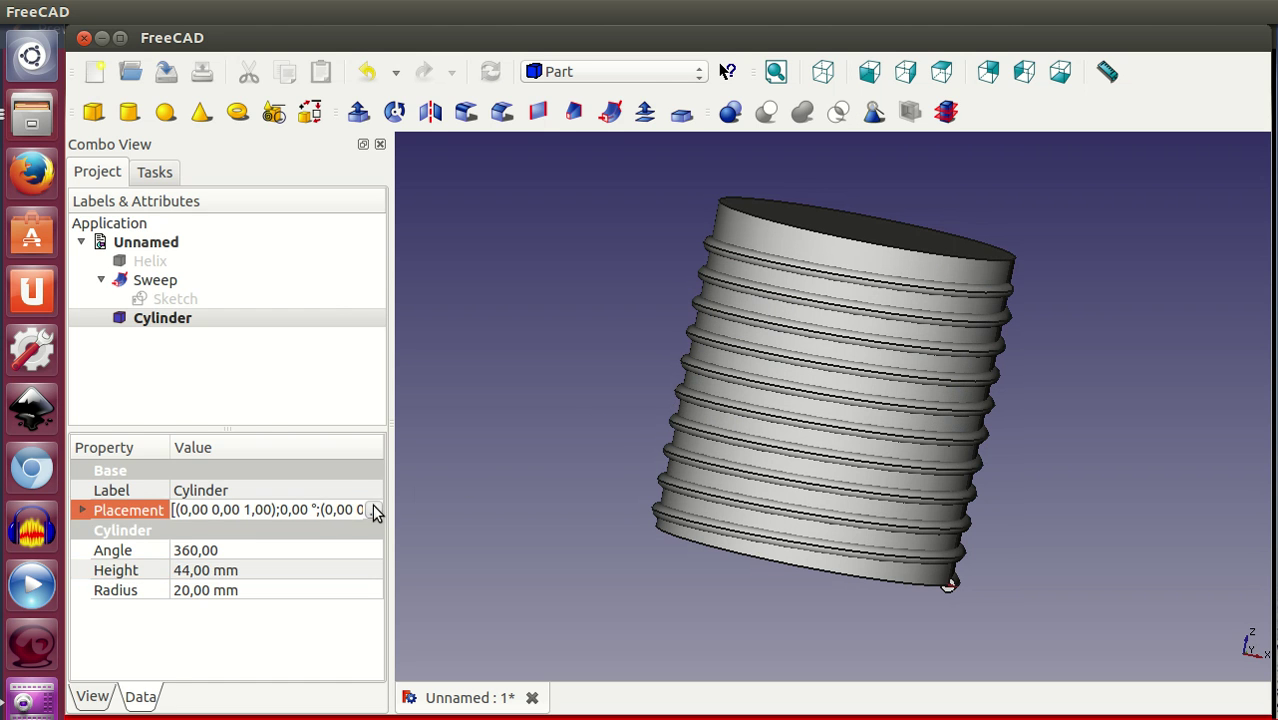
{"action": "left_click", "coordinate": [373, 509]}
{"action": "scroll", "coordinate": [219, 344], "scroll_direction": "down", "scroll_amount": 1}
{"action": "scroll", "coordinate": [219, 344], "scroll_direction": "down", "scroll_amount": 1}
{"action": "middle_click_drag", "start_coordinate": [921, 606], "coordinate": [953, 593]}
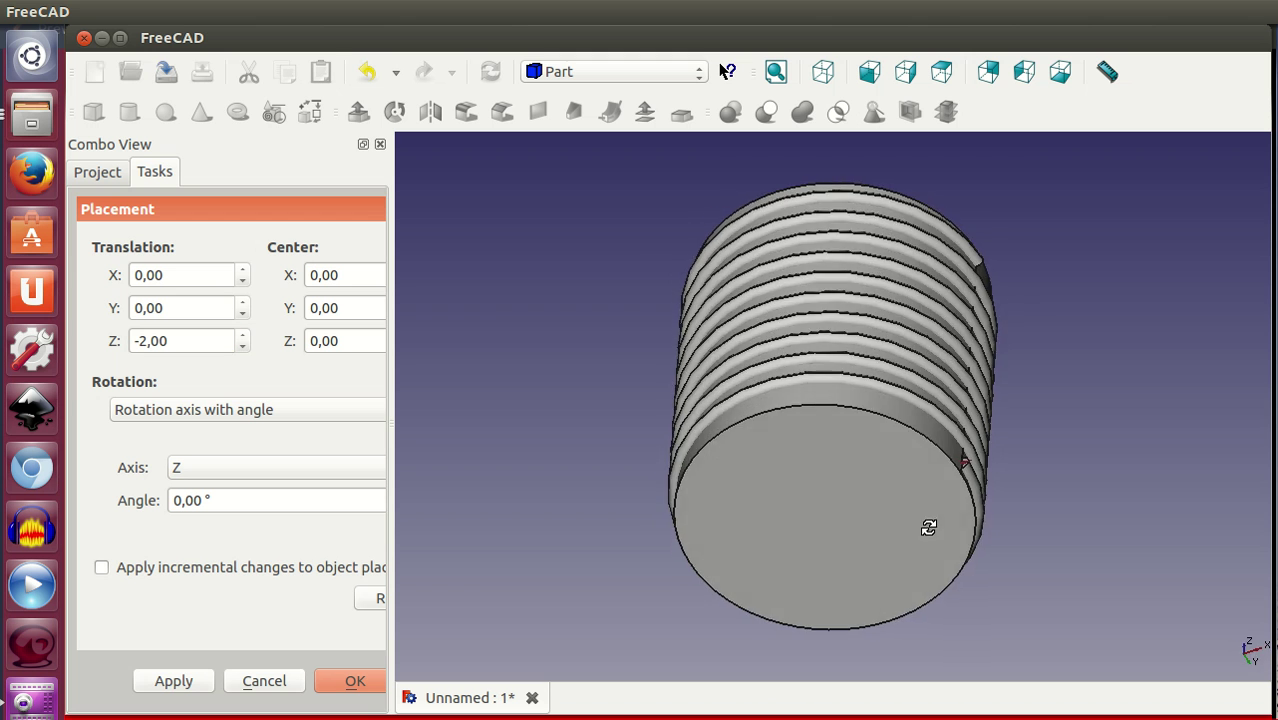
{"action": "left_click", "coordinate": [355, 681]}
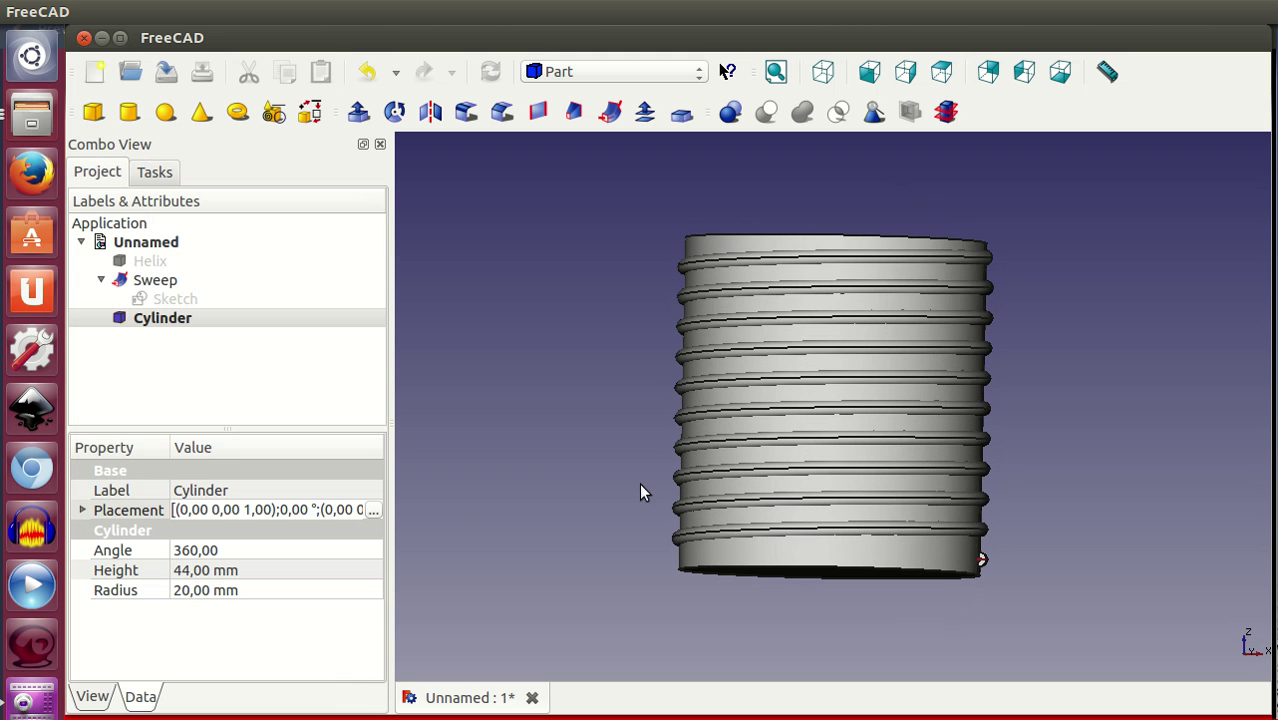
{"action": "mouse_move", "coordinate": [774, 595]}
{"action": "middle_mouse_down"}
{"action": "mouse_move", "coordinate": [789, 619]}
{"action": "mouse_move", "coordinate": [764, 617]}
{"action": "middle_mouse_up"}
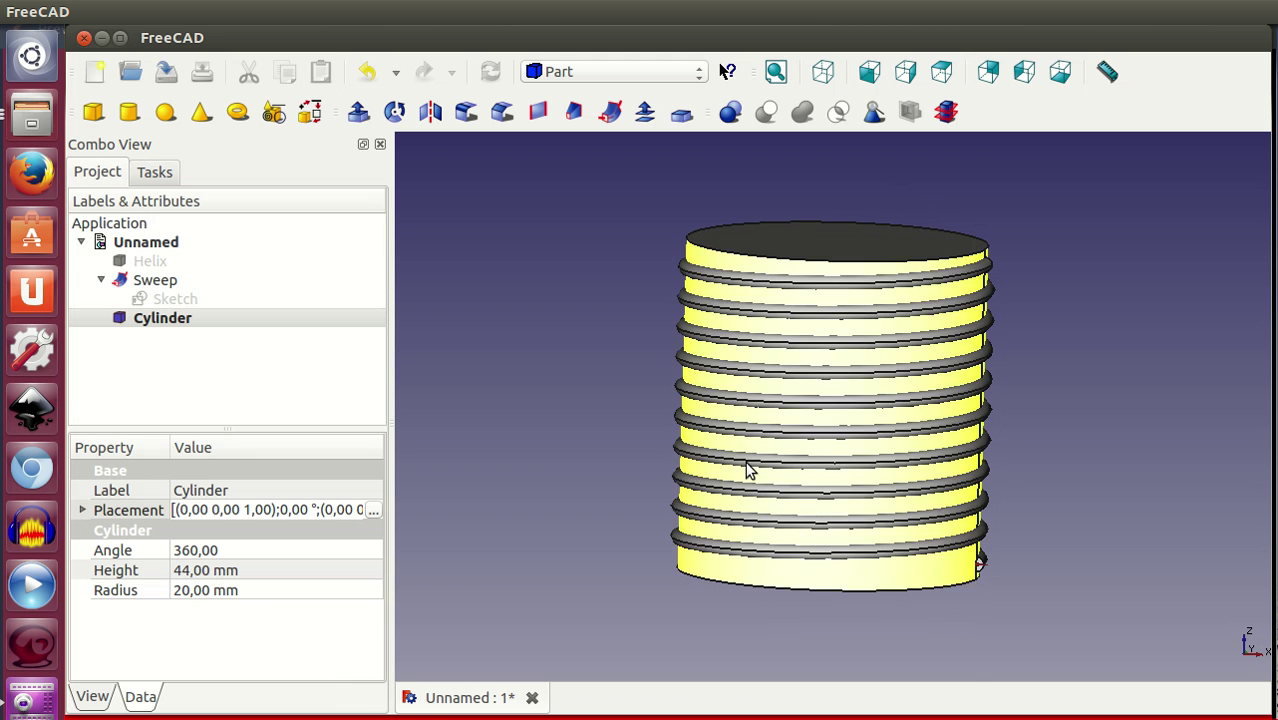
Fuse the Cylinder and the Sweep with Part Union, then orbit to inspect the thread
{"action": "left_click", "coordinate": [172, 320]}
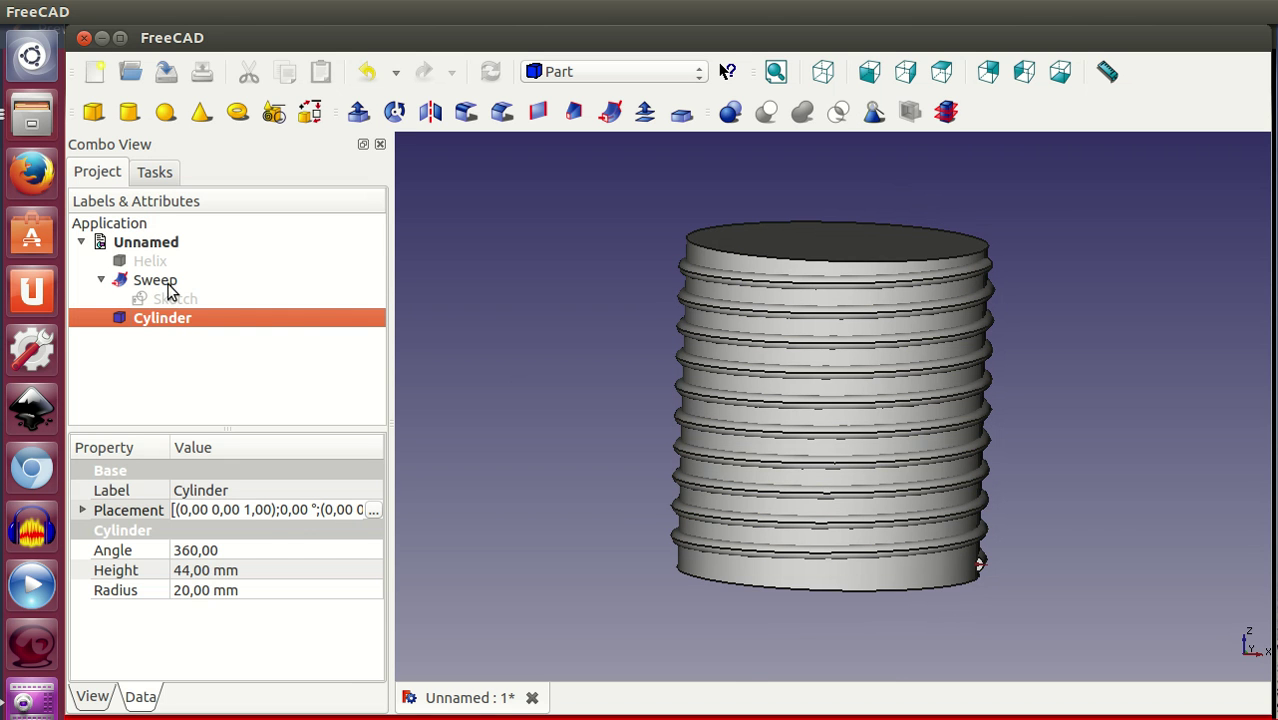
{"action": "left_click", "coordinate": [166, 283], "text": "ctrl"}
{"action": "left_click", "coordinate": [802, 111]}
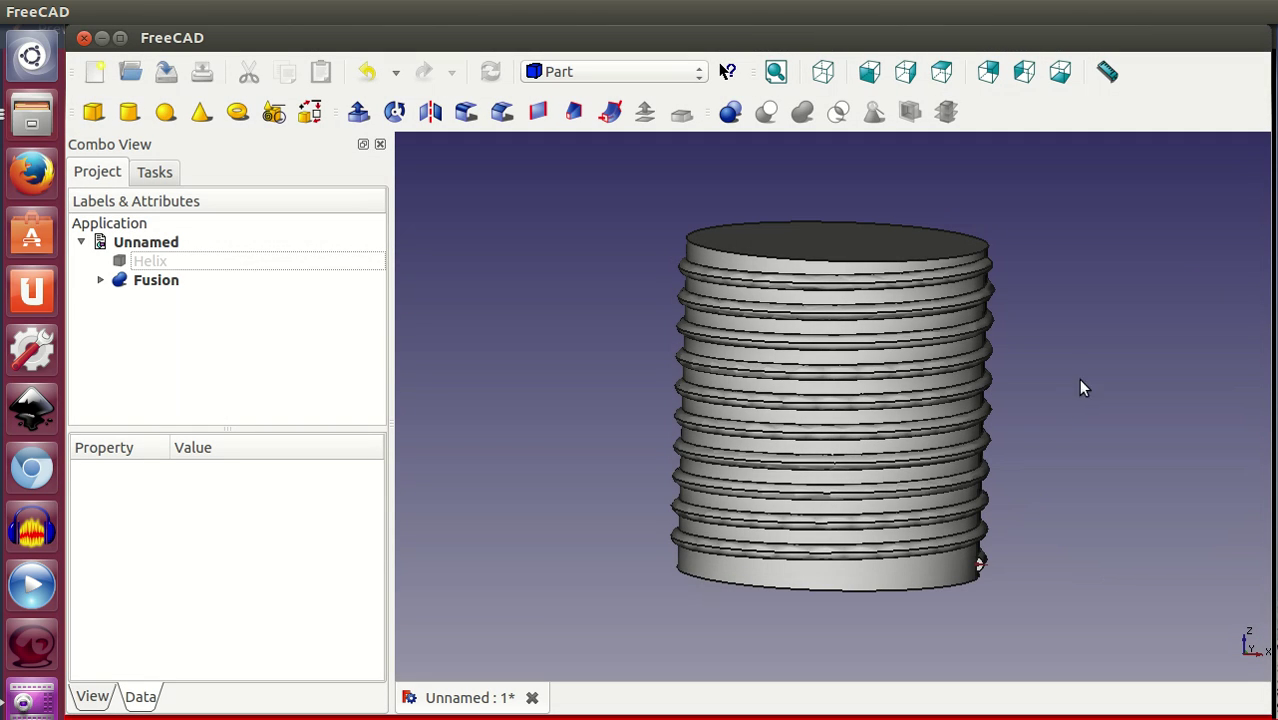
{"action": "mouse_move", "coordinate": [1080, 381]}
{"action": "middle_mouse_down"}
{"action": "mouse_move", "coordinate": [1015, 373]}
{"action": "mouse_move", "coordinate": [1049, 555]}
{"action": "mouse_move", "coordinate": [1042, 544]}
{"action": "middle_mouse_up"}
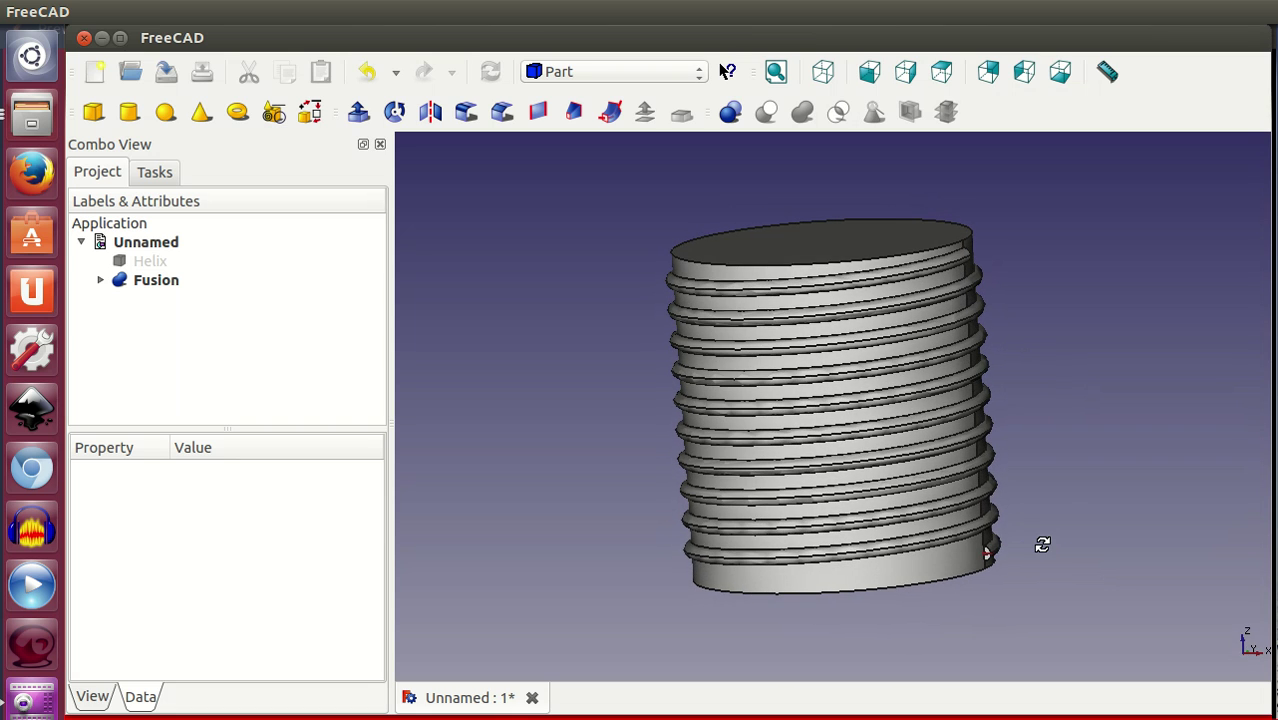
{"action": "mouse_move", "coordinate": [1063, 484]}
{"action": "middle_mouse_down"}
{"action": "mouse_move", "coordinate": [964, 456]}
{"action": "mouse_move", "coordinate": [921, 428]}
{"action": "mouse_move", "coordinate": [887, 365]}
{"action": "mouse_move", "coordinate": [926, 477]}
{"action": "mouse_move", "coordinate": [880, 420]}
{"action": "middle_mouse_up"}
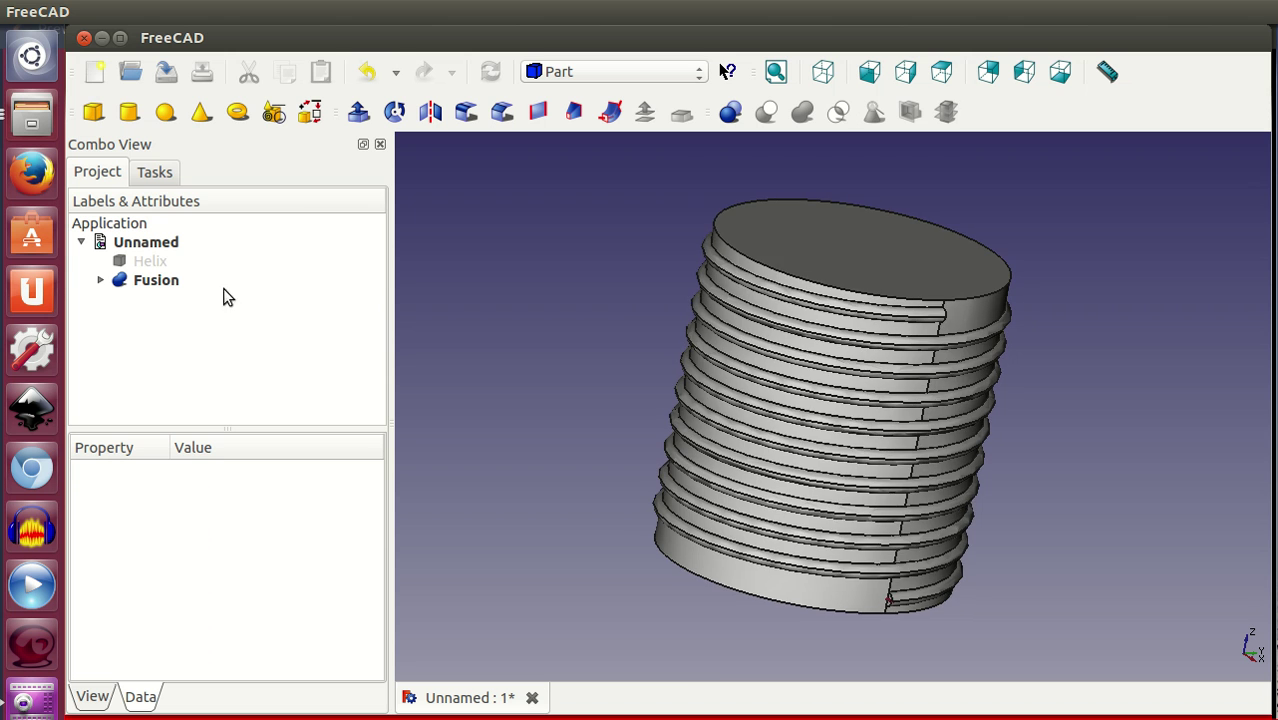
Rename the Fusion object to 'rosca-macho'
{"action": "left_click", "coordinate": [209, 280]}
{"action": "right_click", "coordinate": [209, 285]}
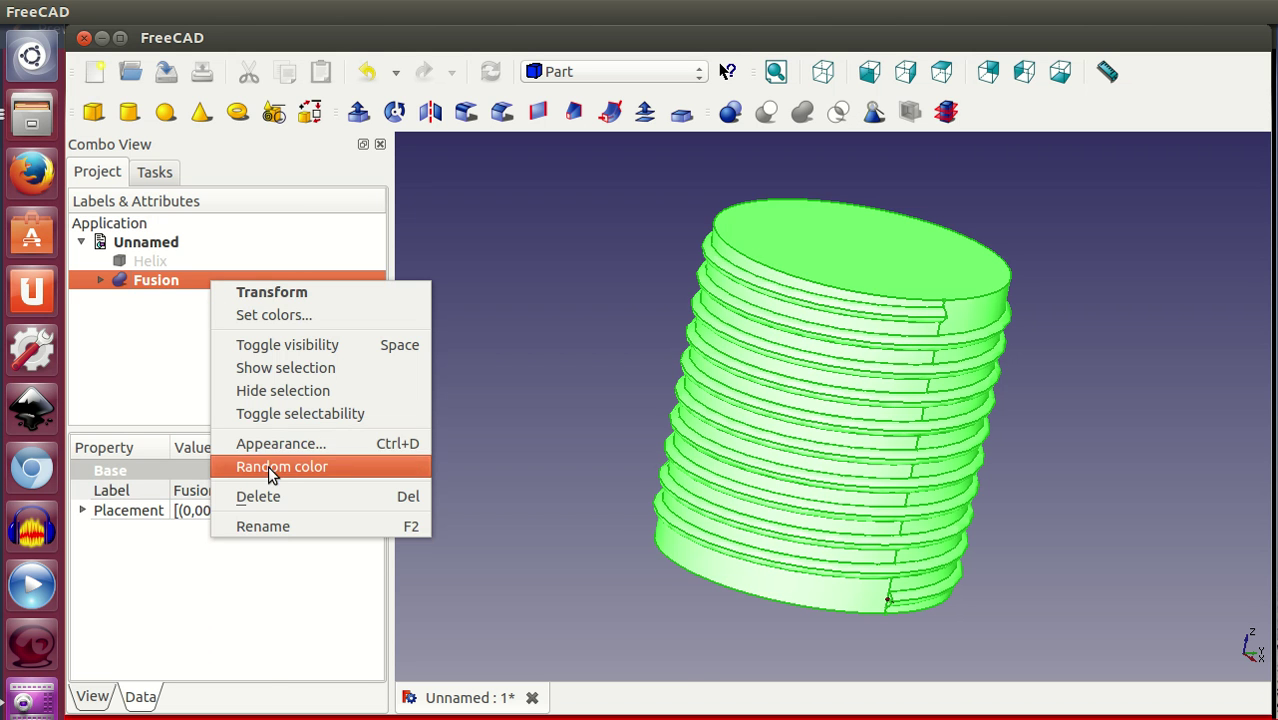
{"action": "left_click", "coordinate": [281, 522]}
{"action": "type", "text": "rosca-macho"}
{"action": "key", "text": "Return"}
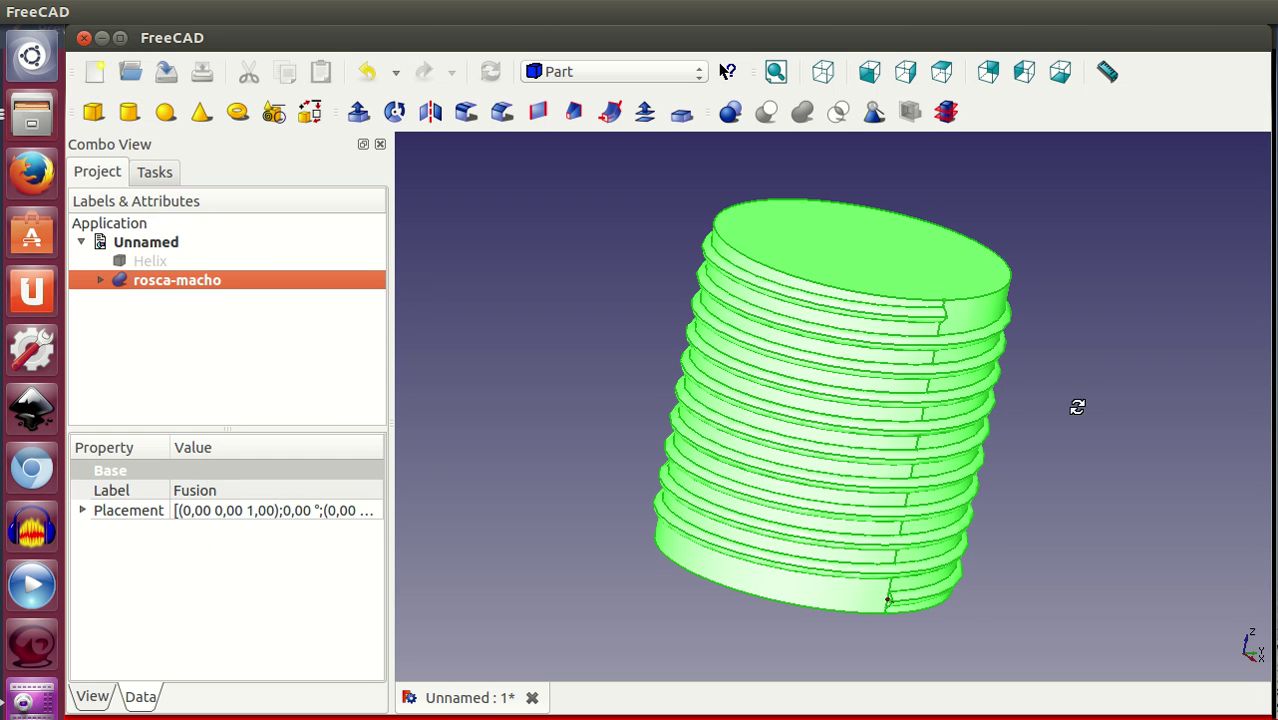
{"action": "middle_click_drag", "start_coordinate": [1073, 405], "coordinate": [1049, 378]}
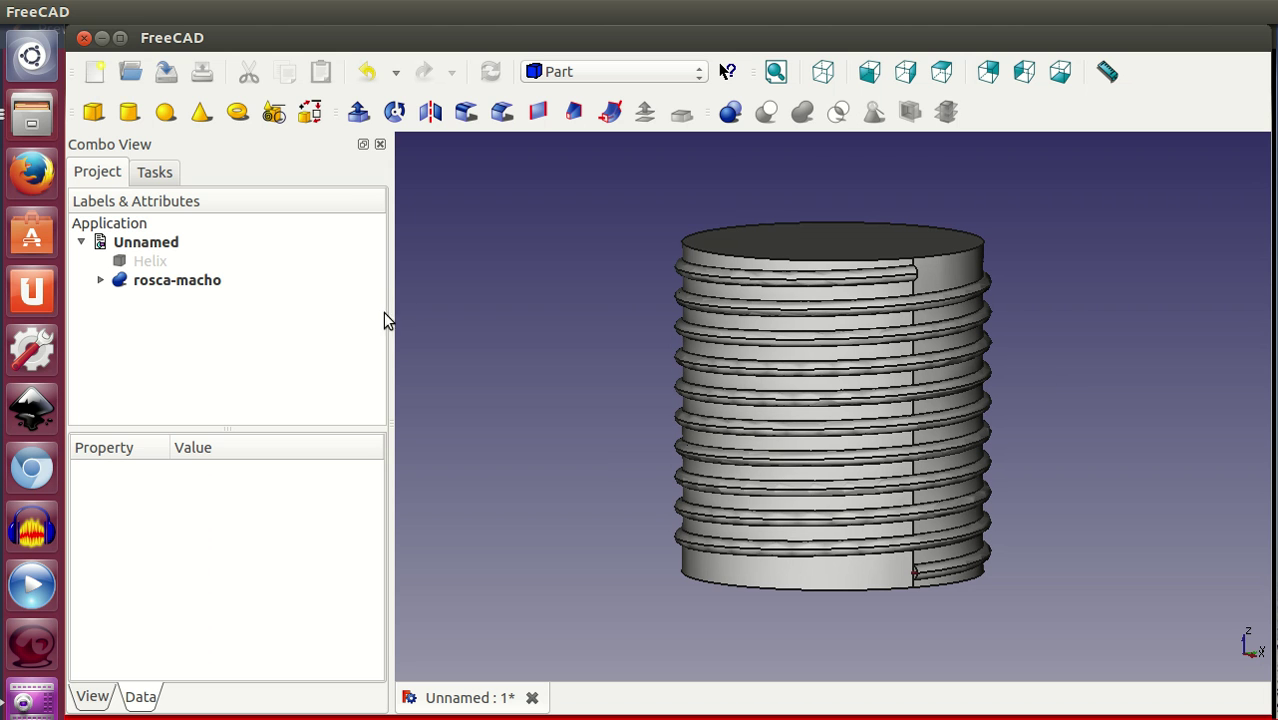
Add Cylinder001 with a 24 mm radius and 30 mm height around the thread
{"action": "left_click", "coordinate": [129, 112]}
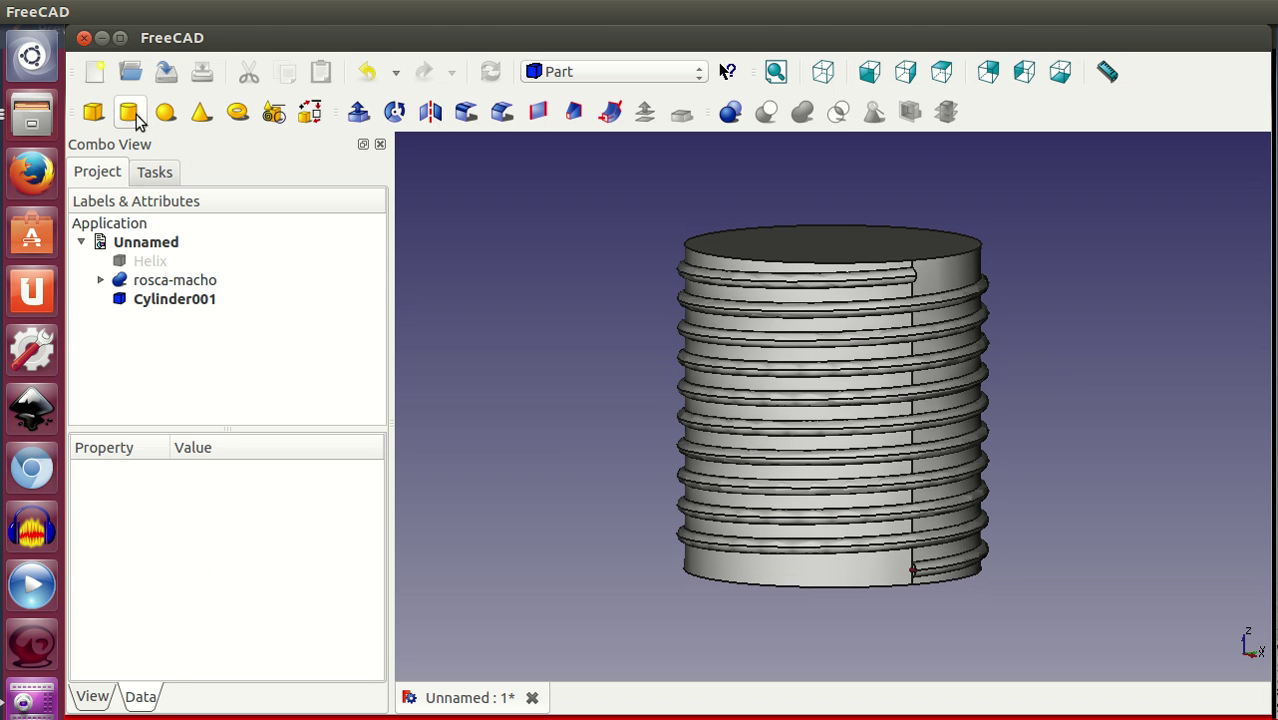
{"action": "left_click", "coordinate": [203, 302]}
{"action": "left_click", "coordinate": [226, 590]}
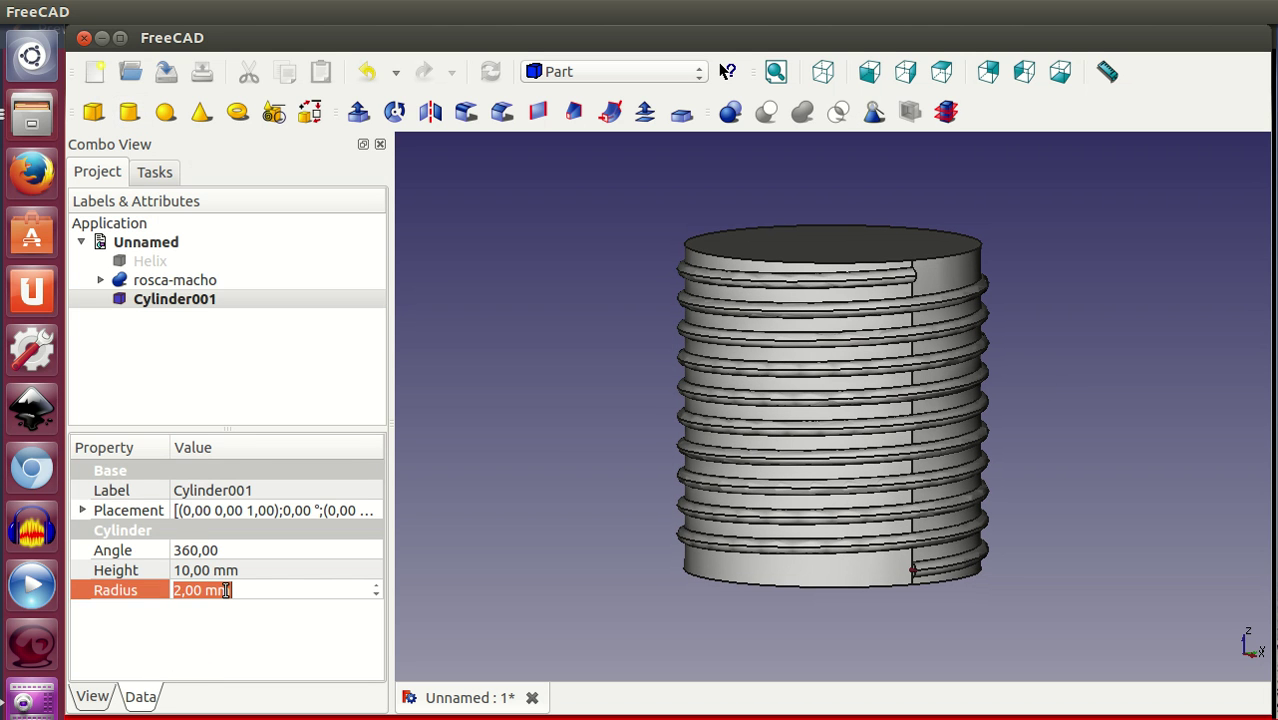
{"action": "type", "text": "24"}
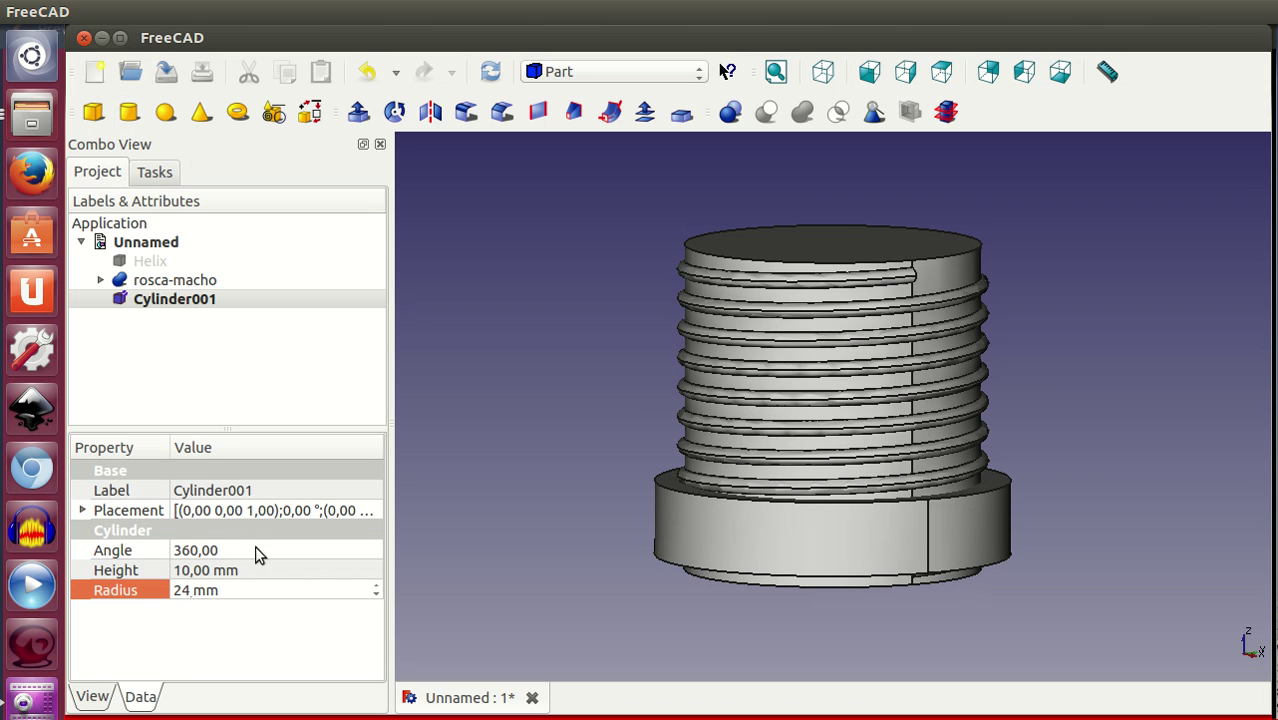
{"action": "left_click", "coordinate": [238, 571]}
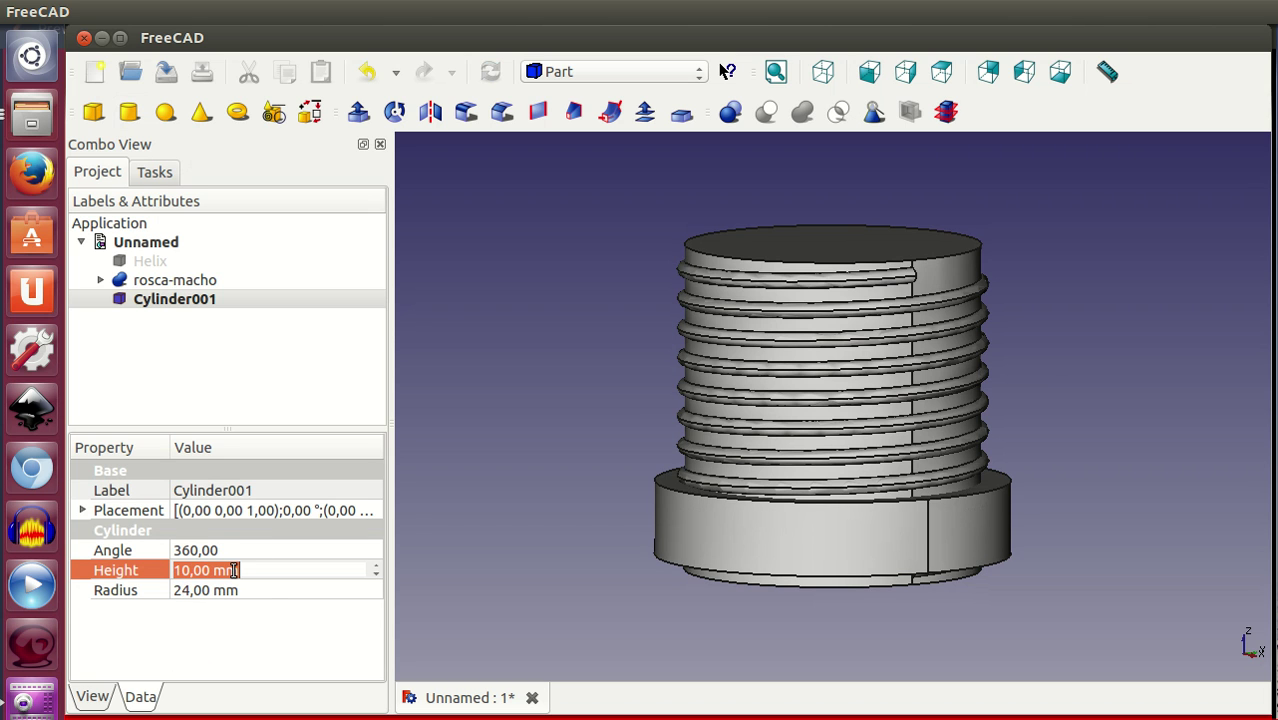
{"action": "type", "text": "30"}
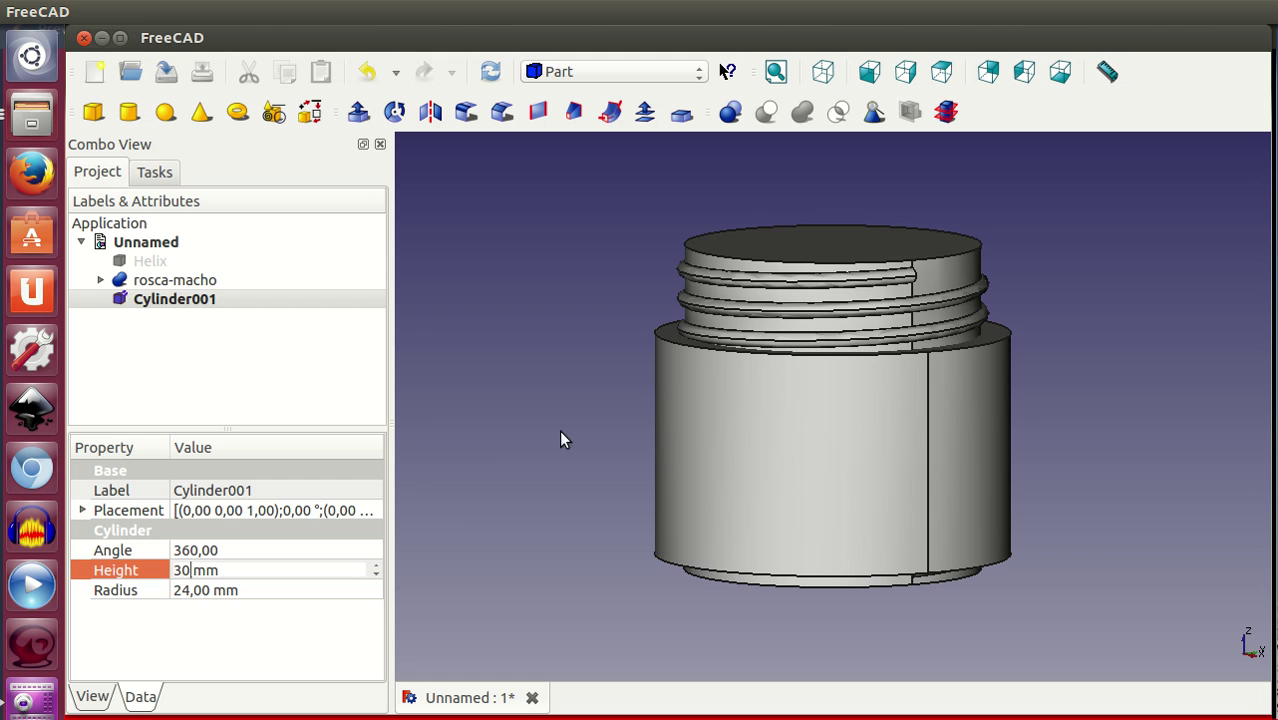
{"action": "left_click", "coordinate": [203, 281]}
Raise rosca-macho to Z = 5 in its Placement so it sticks out above Cylinder001
{"action": "left_click", "coordinate": [369, 511]}
{"action": "left_click", "coordinate": [369, 511]}
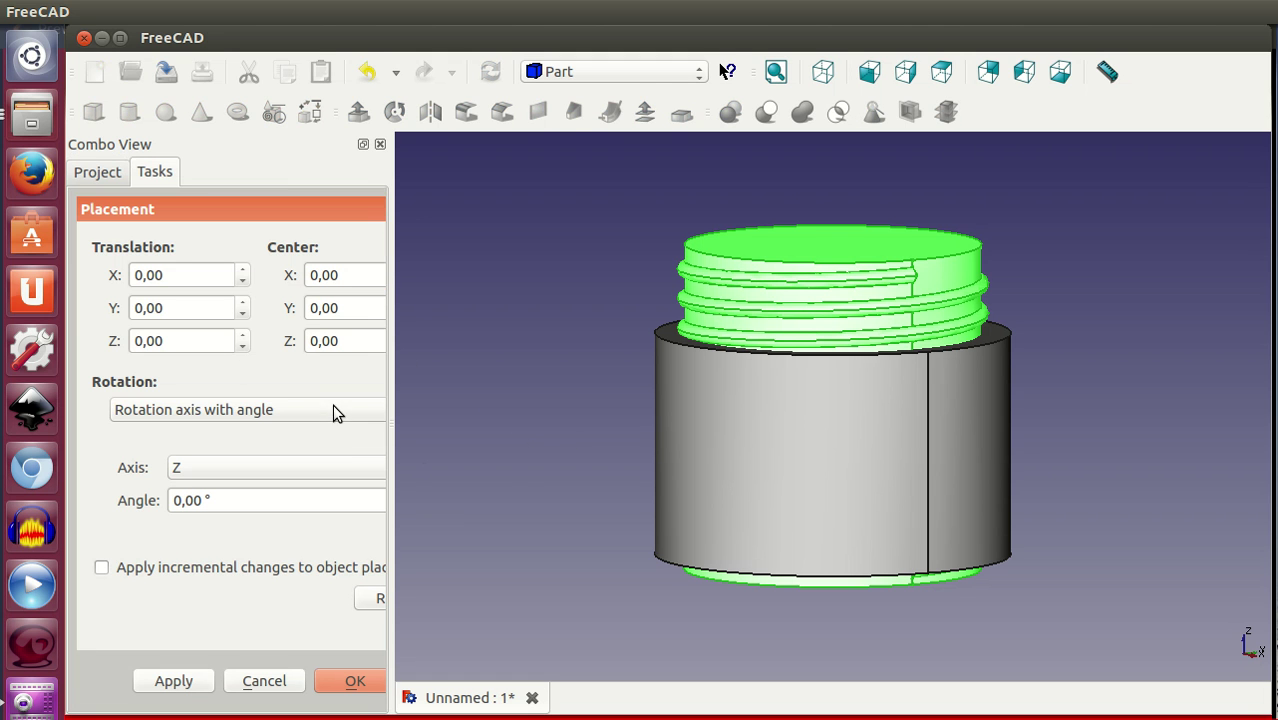
{"action": "middle_click_drag", "start_coordinate": [536, 462], "coordinate": [539, 431]}
{"action": "scroll", "coordinate": [177, 340], "scroll_direction": "up", "scroll_amount": 1}
{"action": "scroll", "coordinate": [177, 340], "scroll_direction": "up", "scroll_amount": 1}
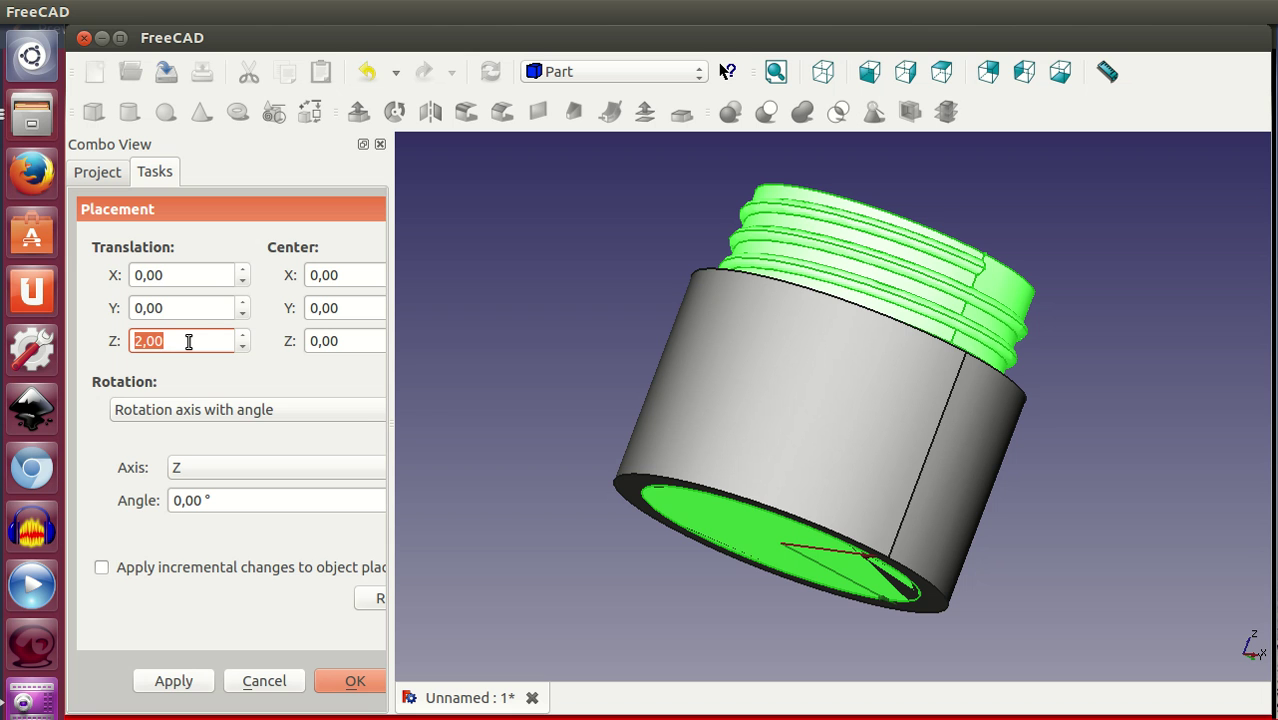
{"action": "scroll", "coordinate": [188, 342], "scroll_direction": "up", "scroll_amount": 1}
{"action": "scroll", "coordinate": [188, 342], "scroll_direction": "up", "scroll_amount": 1}
{"action": "scroll", "coordinate": [188, 342], "scroll_direction": "up", "scroll_amount": 1}
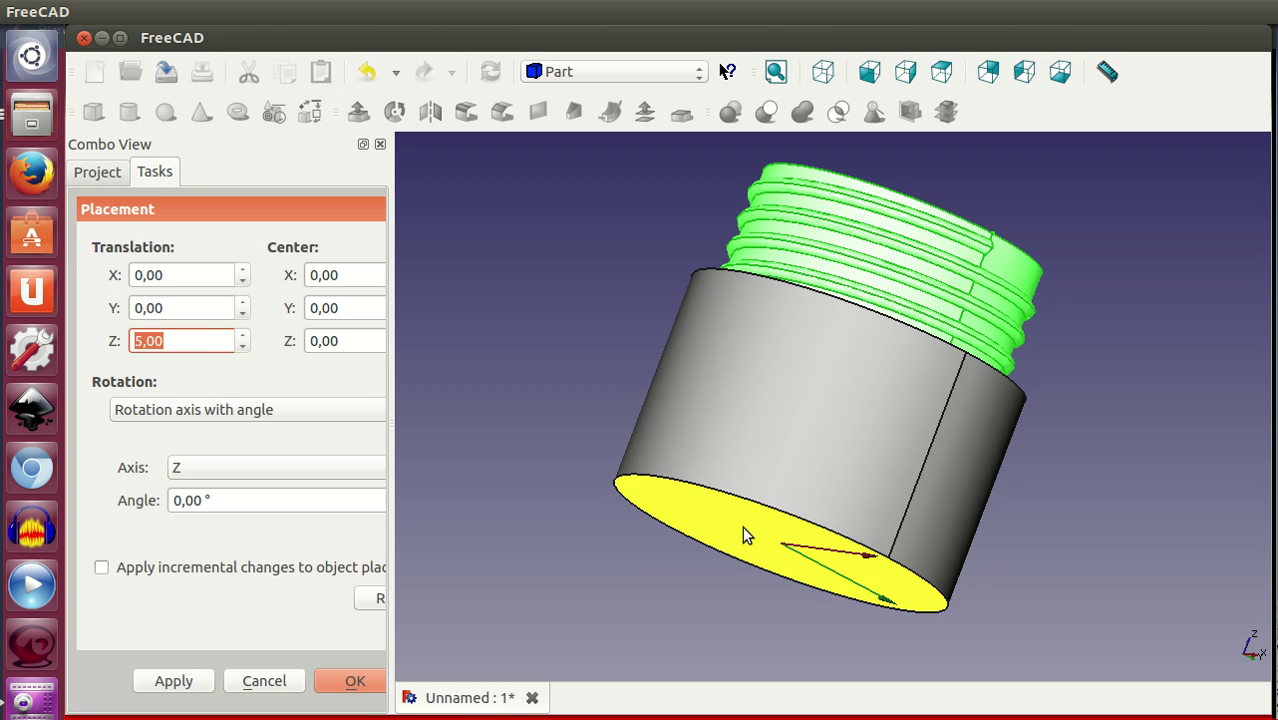
{"action": "middle_click_drag", "start_coordinate": [627, 304], "coordinate": [613, 390]}
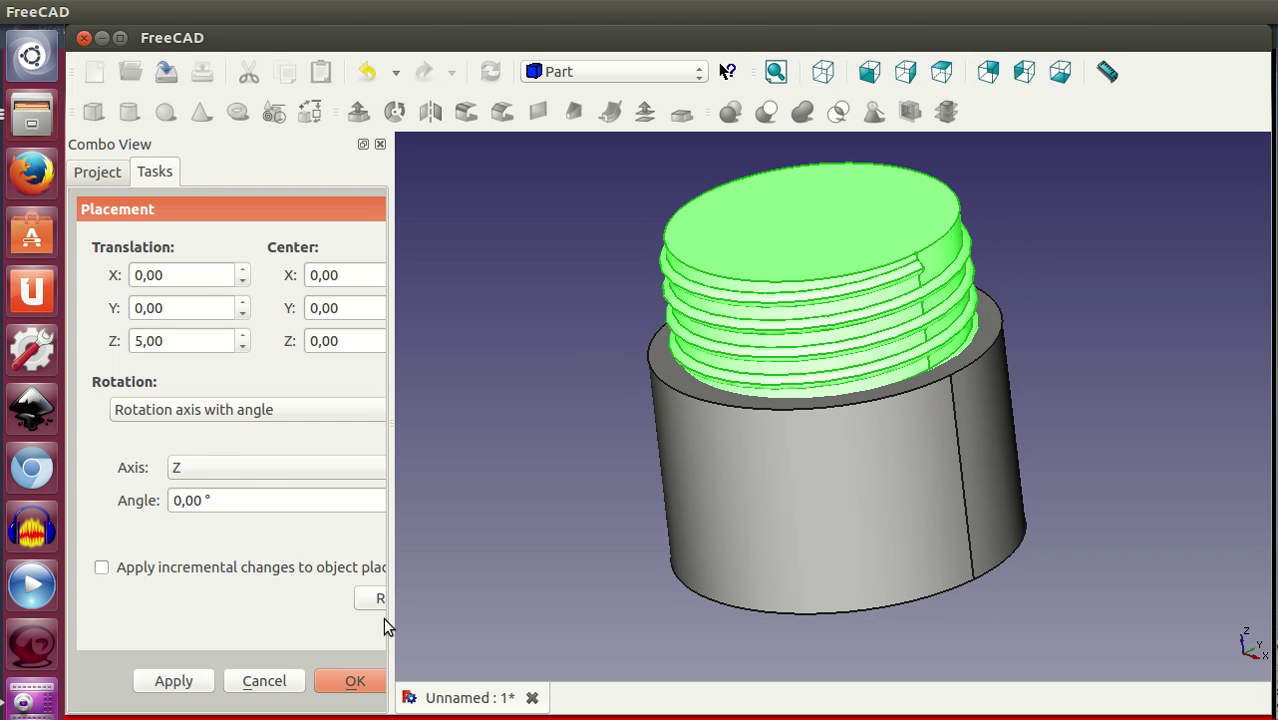
Cut rosca-macho from Cylinder001 into a threaded ring, then bring up the spring reference image
{"action": "left_click", "coordinate": [352, 682]}
{"action": "middle_click_drag", "start_coordinate": [673, 542], "coordinate": [660, 522]}
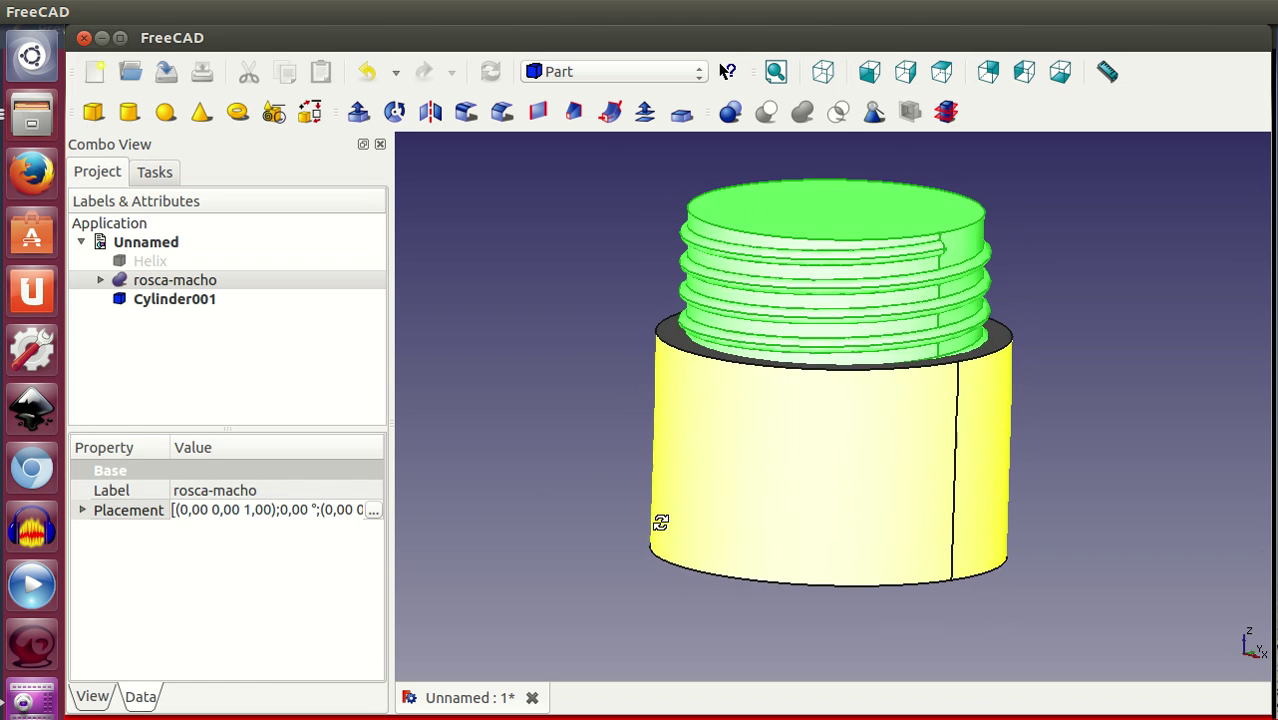
{"action": "left_click", "coordinate": [196, 306]}
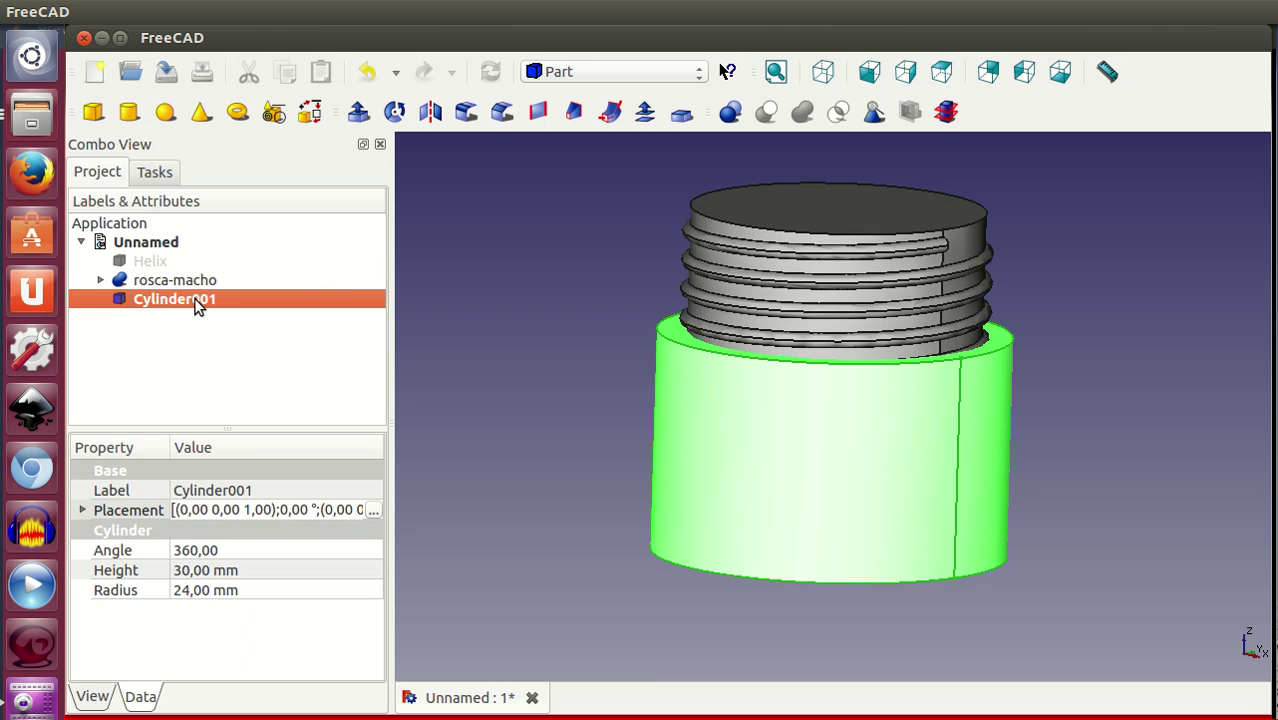
{"action": "left_click", "coordinate": [194, 281], "text": "ctrl"}
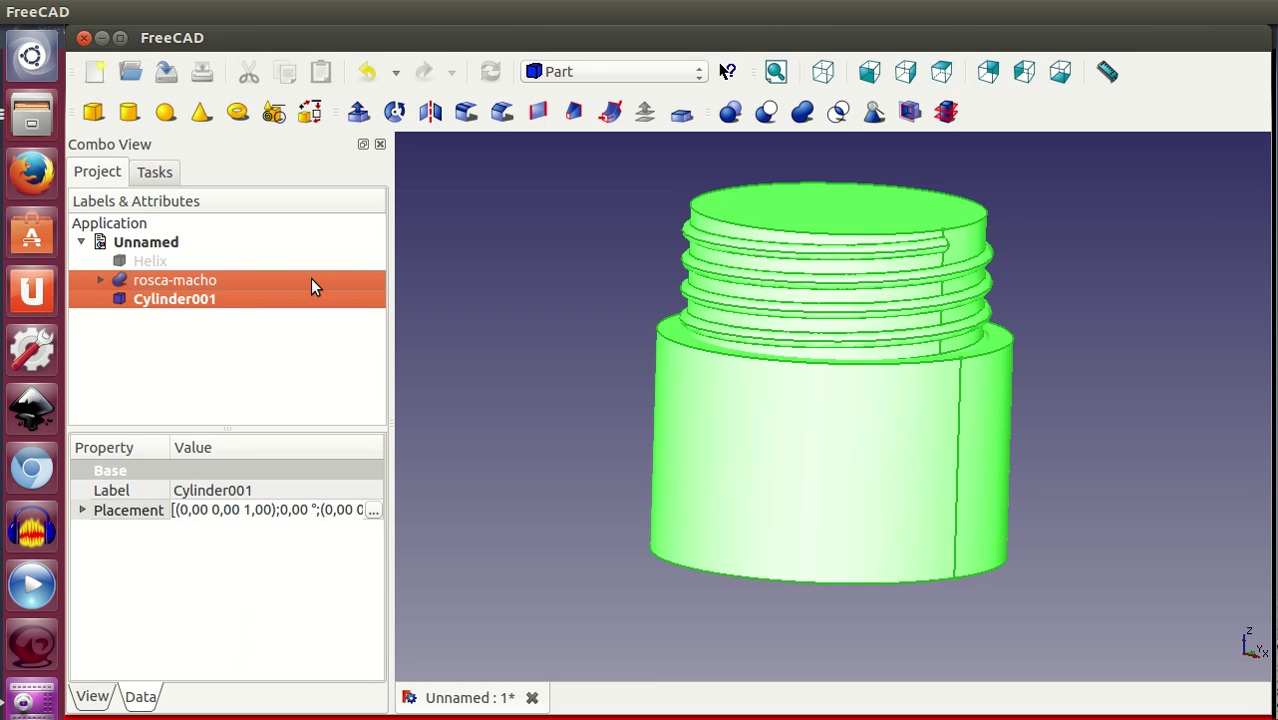
{"action": "left_click", "coordinate": [765, 113]}
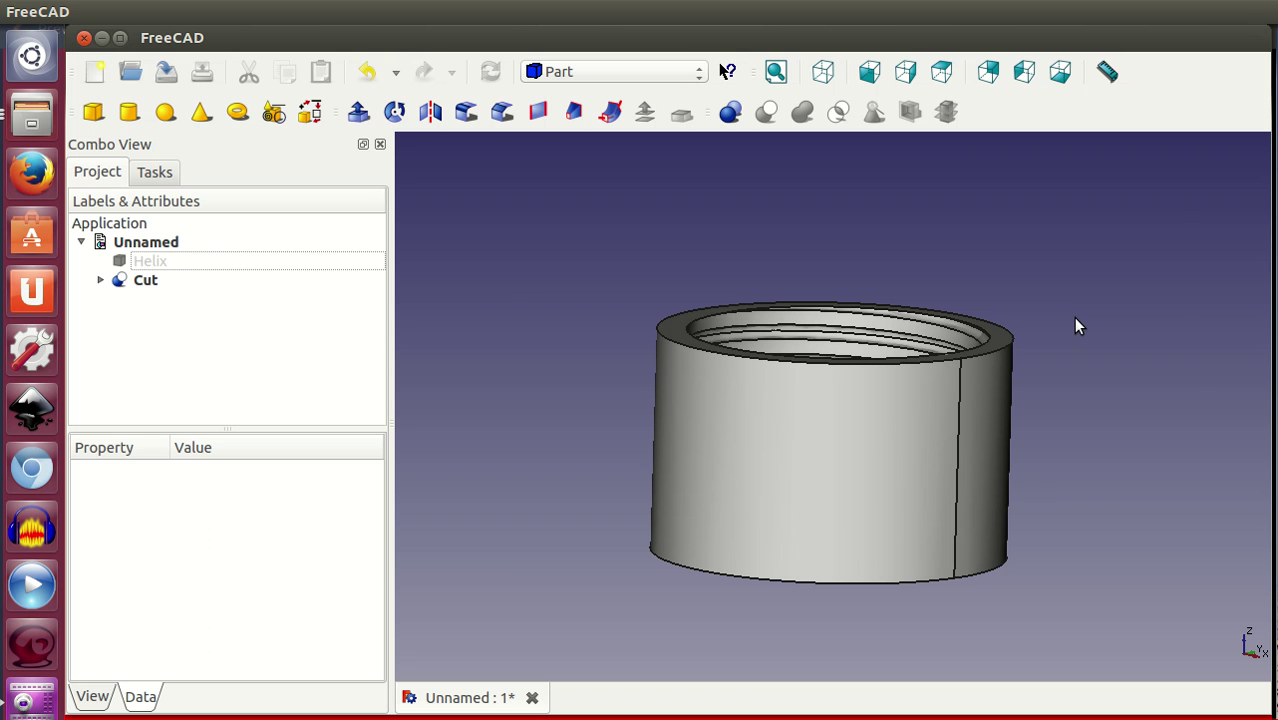
{"action": "mouse_move", "coordinate": [998, 251]}
{"action": "middle_mouse_down"}
{"action": "mouse_move", "coordinate": [842, 373]}
{"action": "mouse_move", "coordinate": [921, 425]}
{"action": "mouse_move", "coordinate": [1118, 471]}
{"action": "mouse_move", "coordinate": [1036, 582]}
{"action": "mouse_move", "coordinate": [1021, 448]}
{"action": "mouse_move", "coordinate": [1037, 464]}
{"action": "middle_mouse_up"}
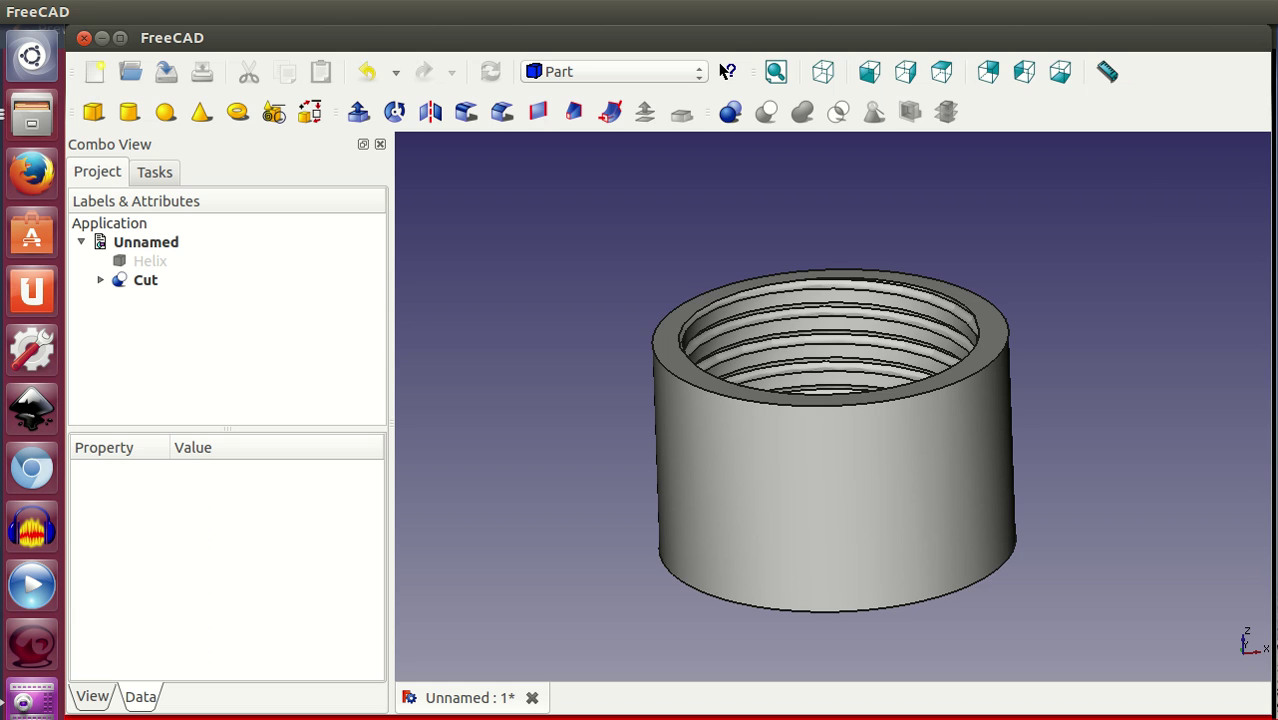
{"action": "left_click_drag", "start_coordinate": [1277, 65], "coordinate": [631, 65]}
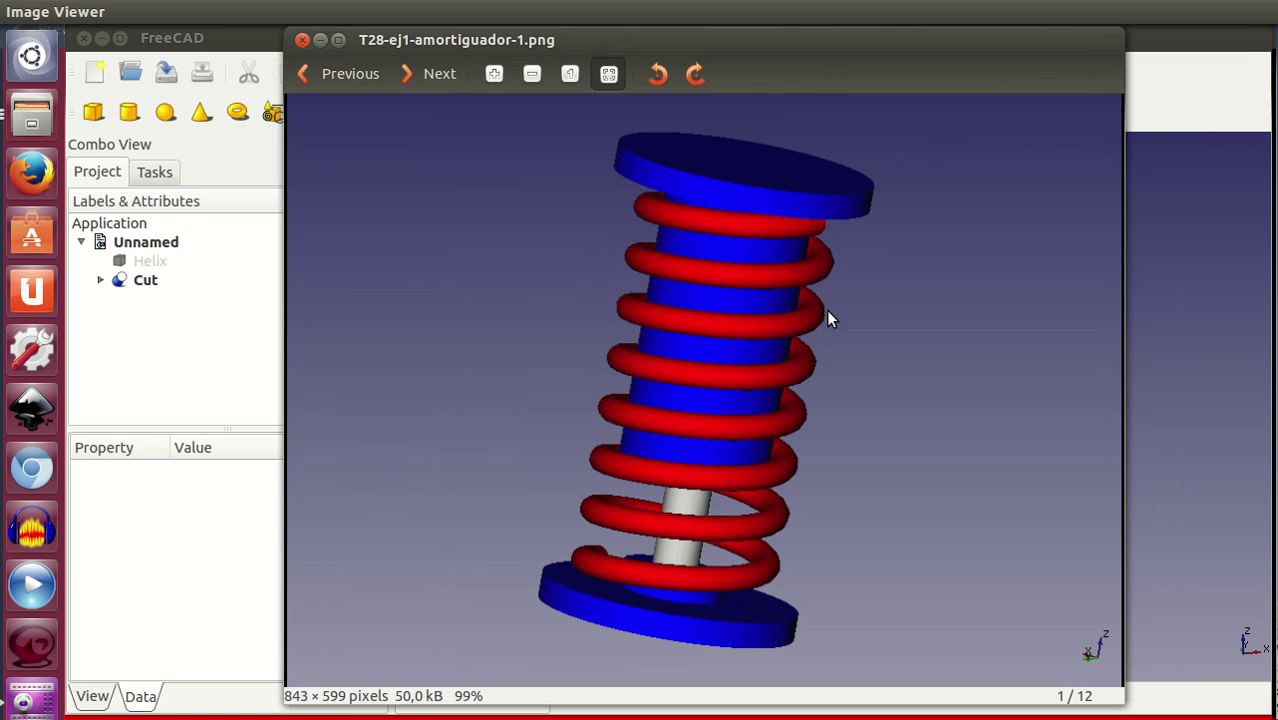
Browse past the damper pictures to the slotted screw render, T28-ej2-tornillo-1.png
{"action": "left_click", "coordinate": [414, 73]}
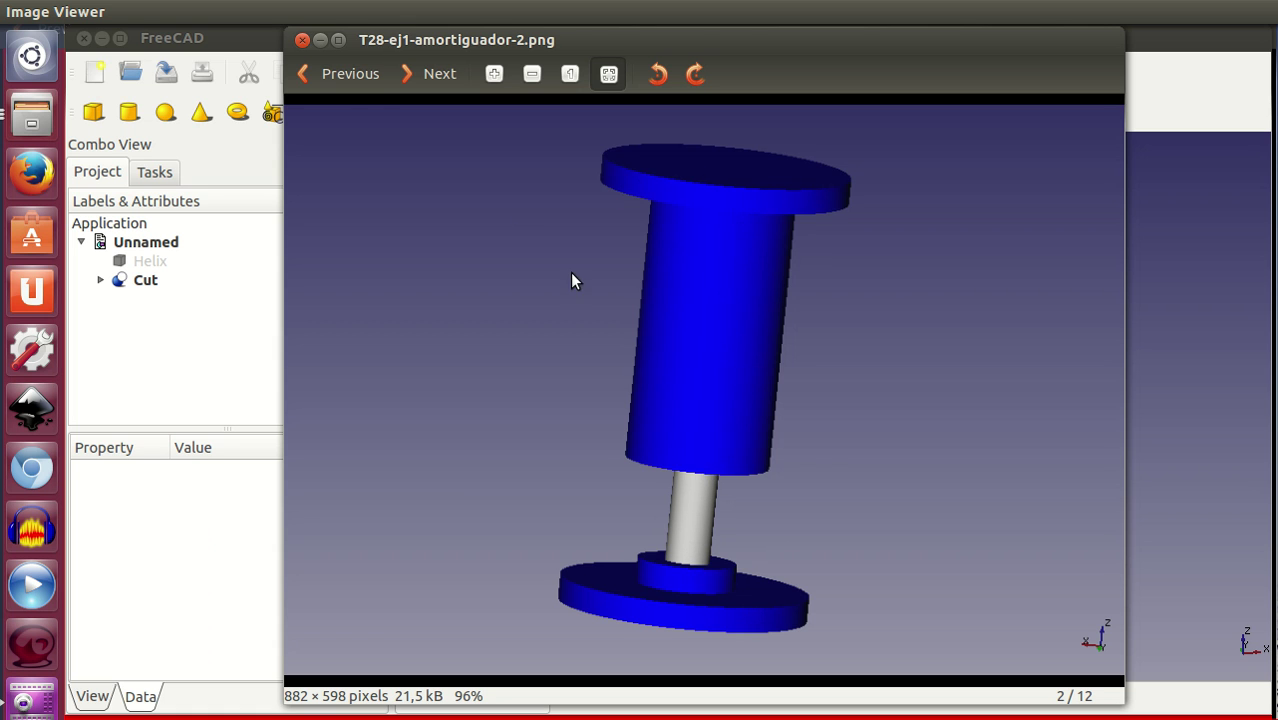
{"action": "left_click", "coordinate": [340, 78]}
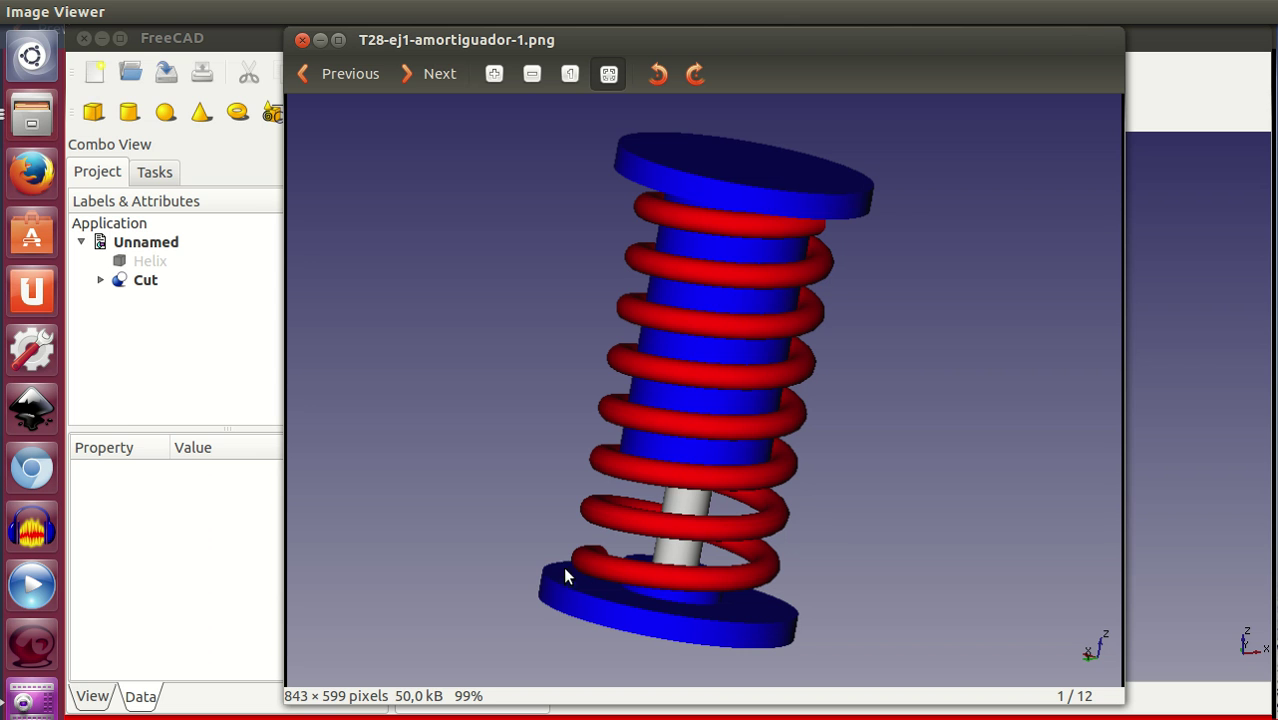
{"action": "left_click", "coordinate": [430, 75]}
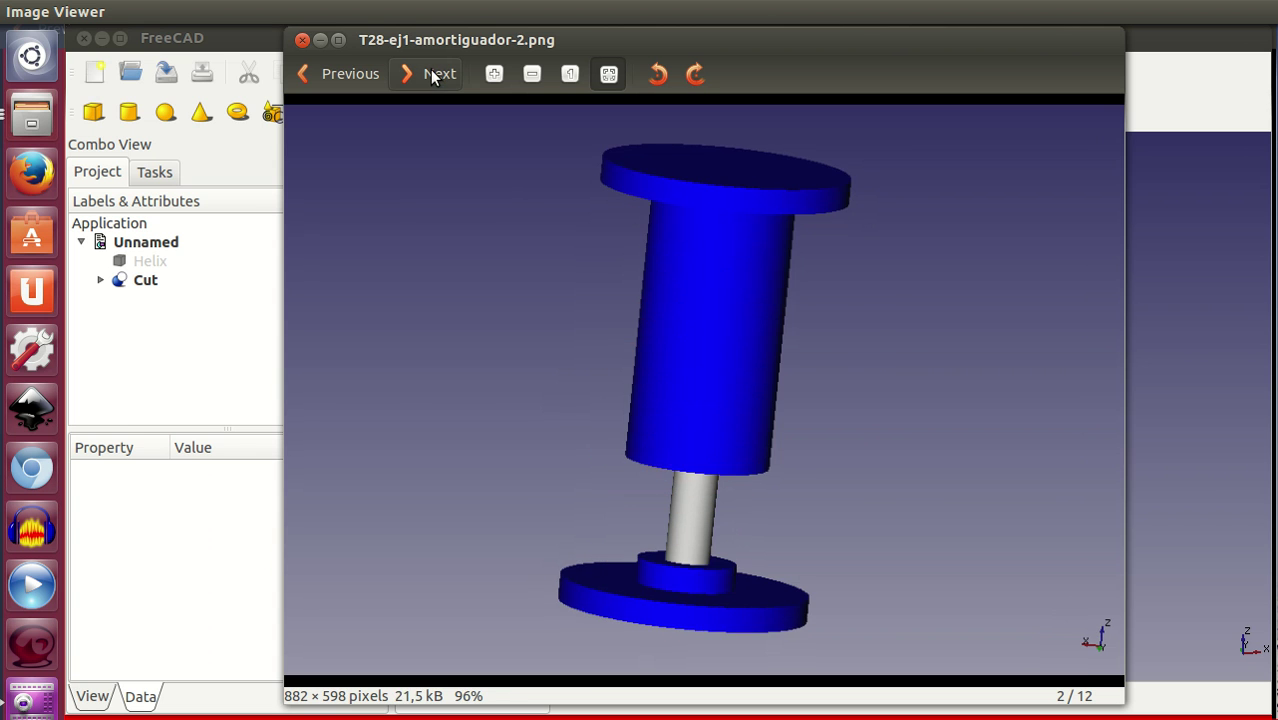
{"action": "left_click", "coordinate": [430, 75]}
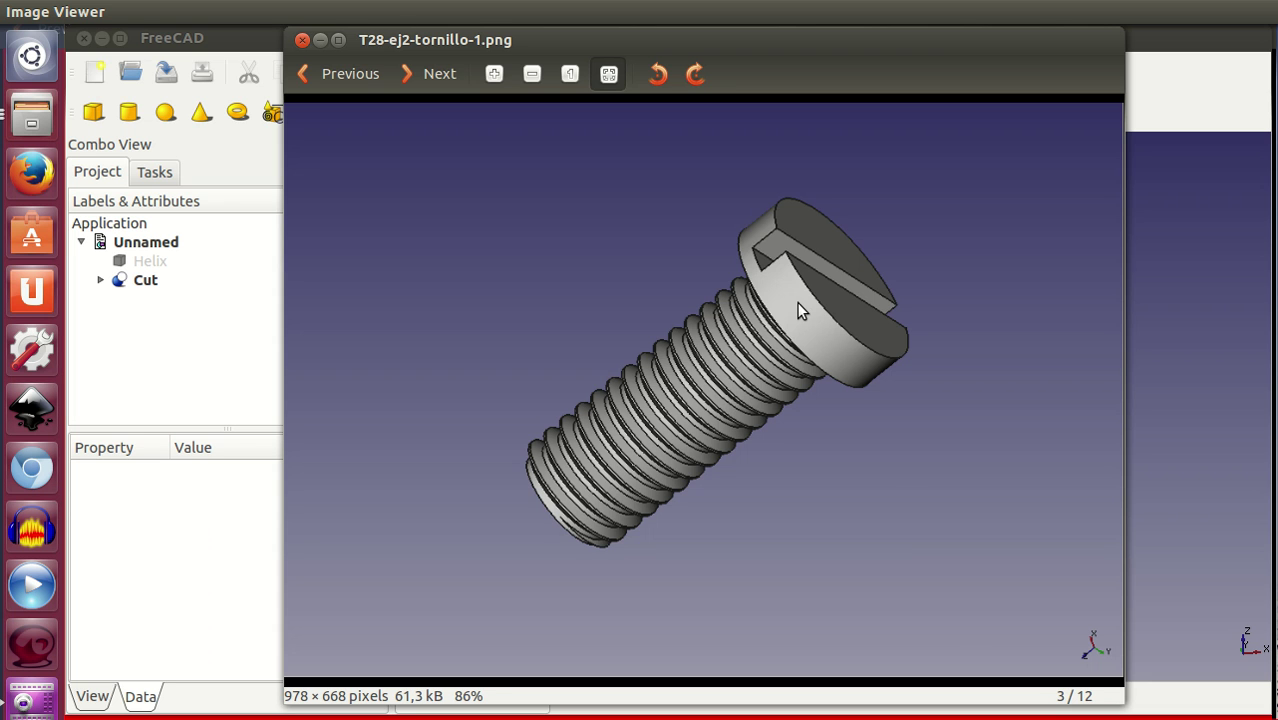
Browse past the thread profile sketch to the hex nut render, T28-ej3-tuerca-1.png
{"action": "left_click", "coordinate": [449, 73]}
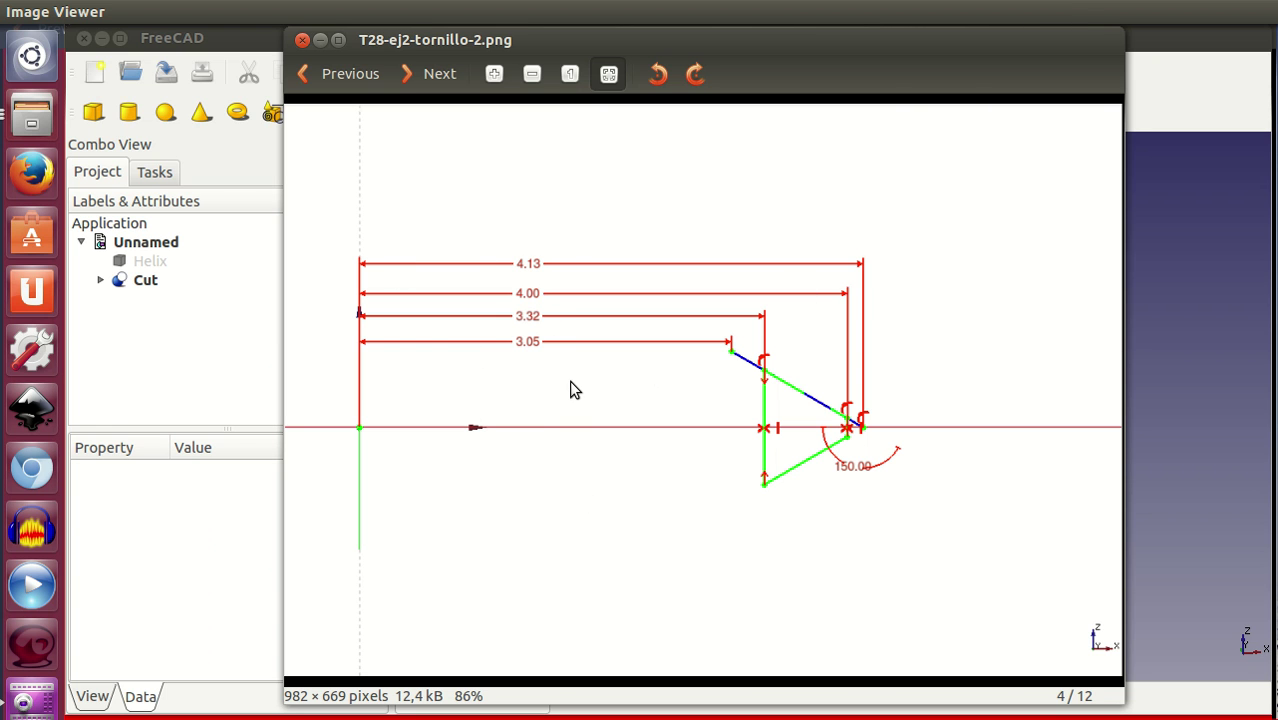
{"action": "left_click", "coordinate": [342, 73]}
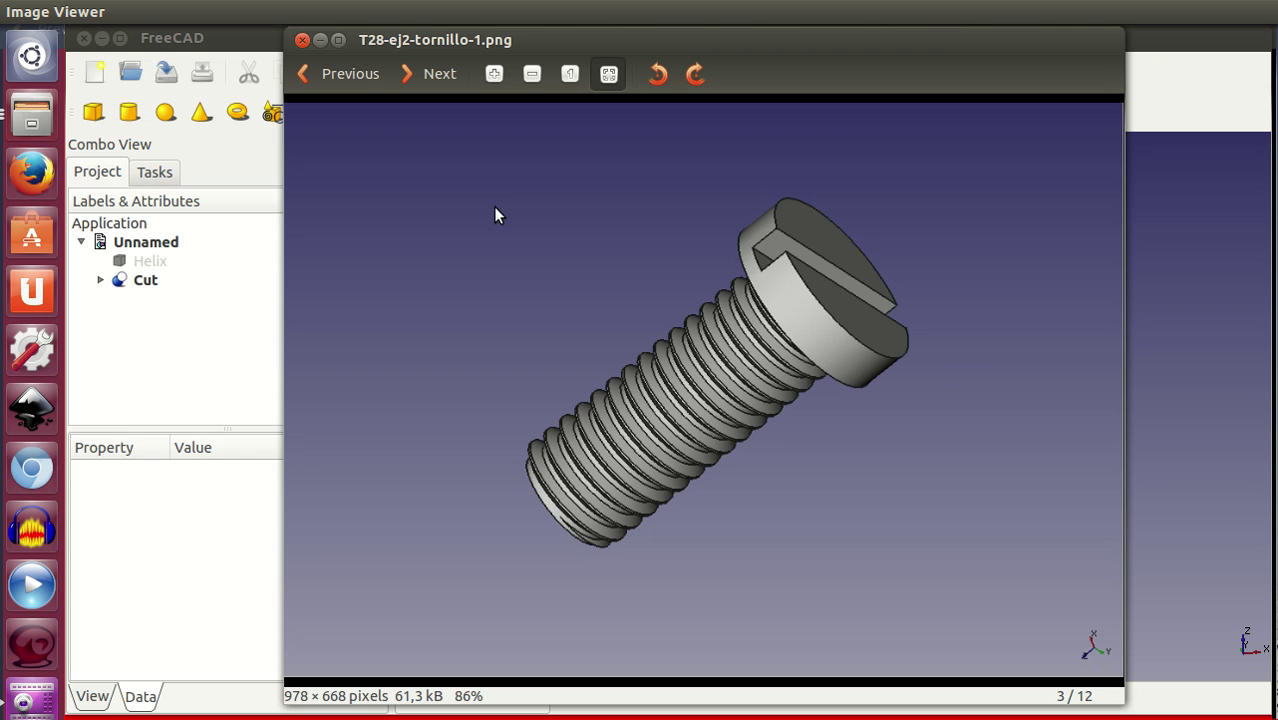
{"action": "left_click", "coordinate": [440, 74]}
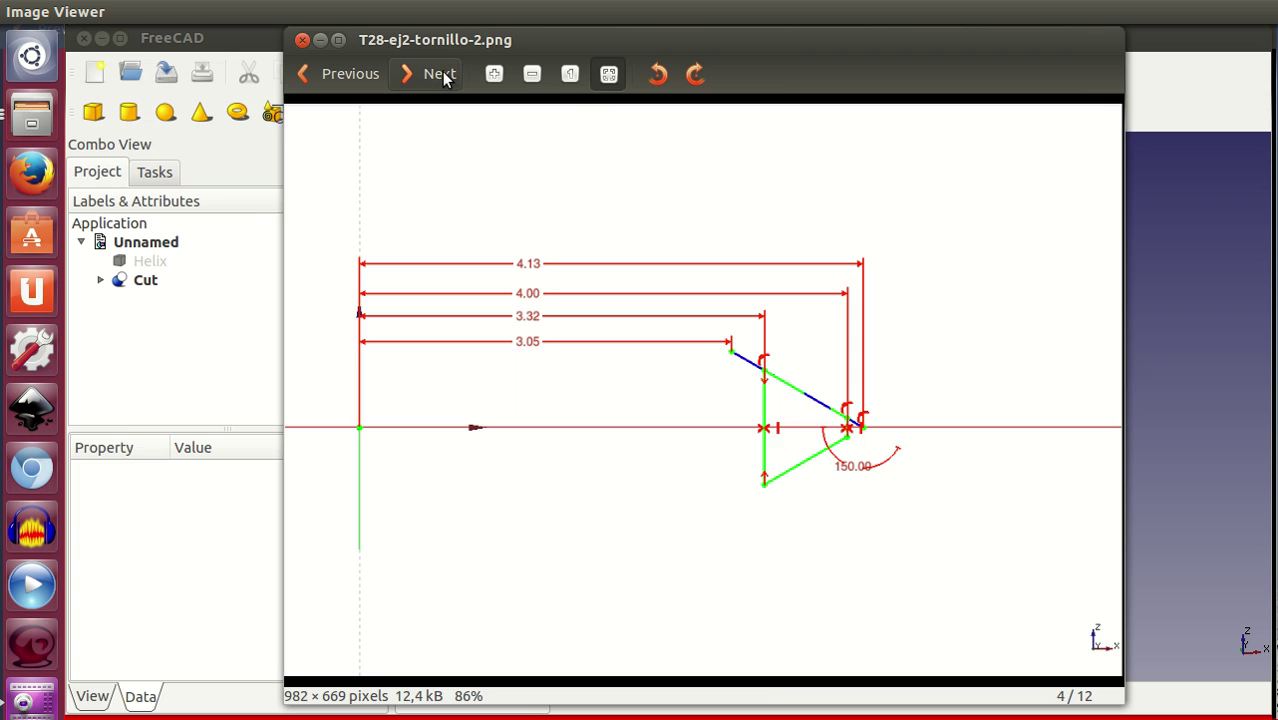
{"action": "left_click", "coordinate": [440, 74]}
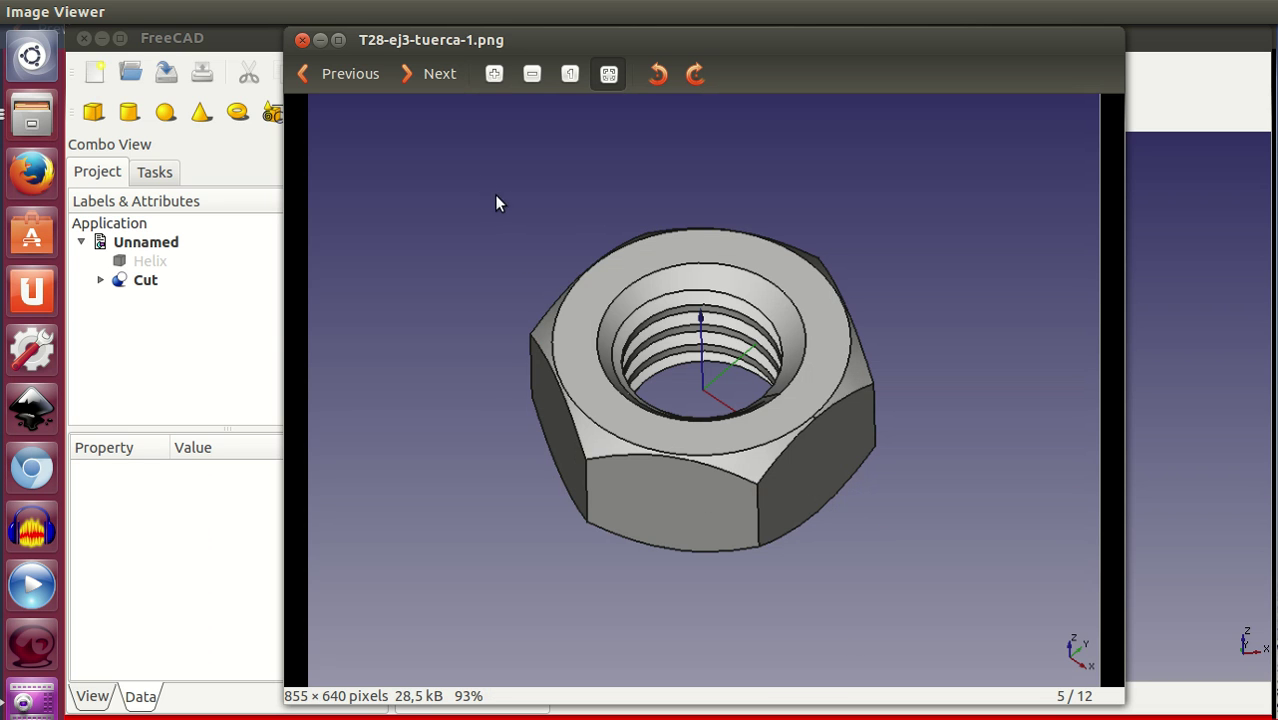
{"action": "left_click", "coordinate": [440, 75]}
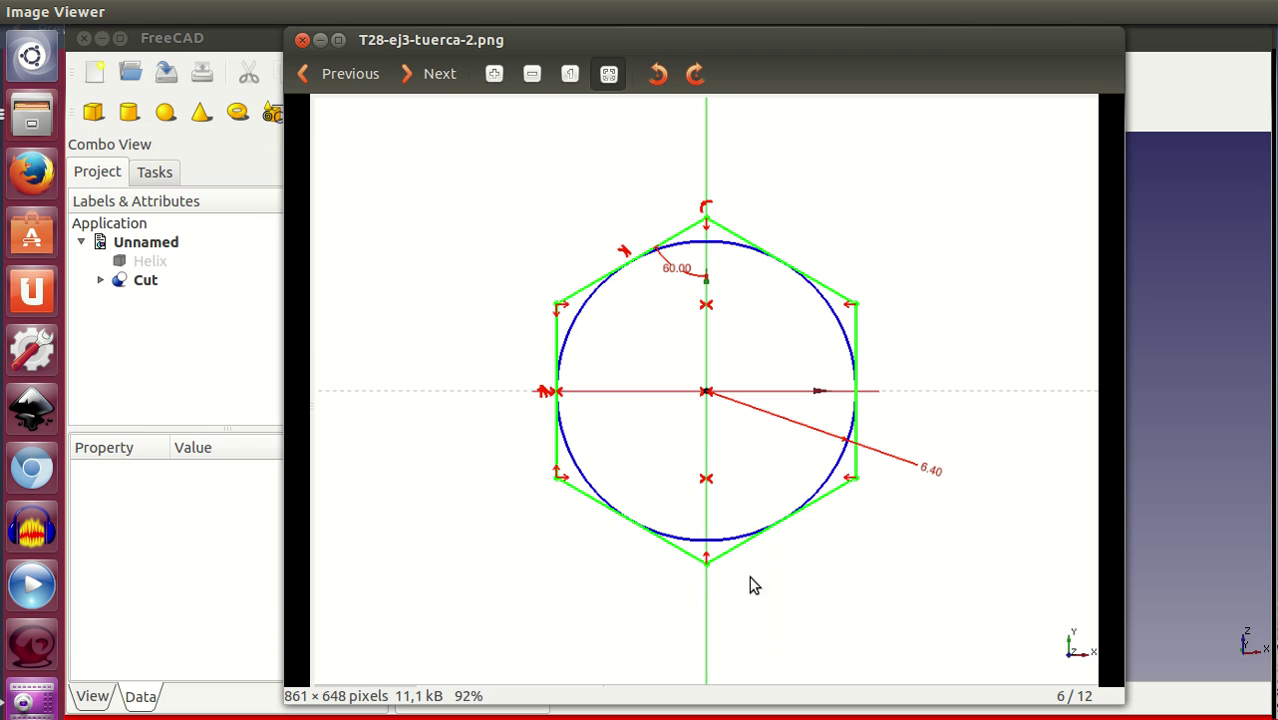
{"action": "left_click", "coordinate": [434, 76]}
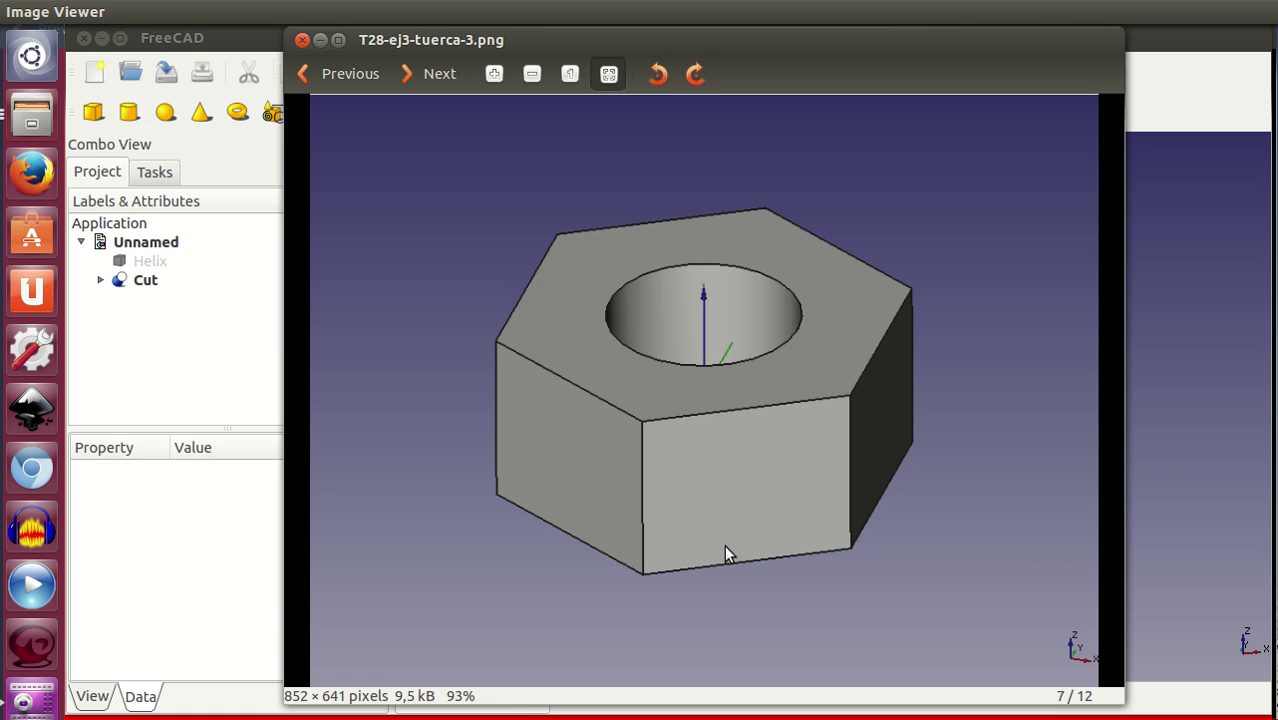
{"action": "left_click", "coordinate": [422, 74]}
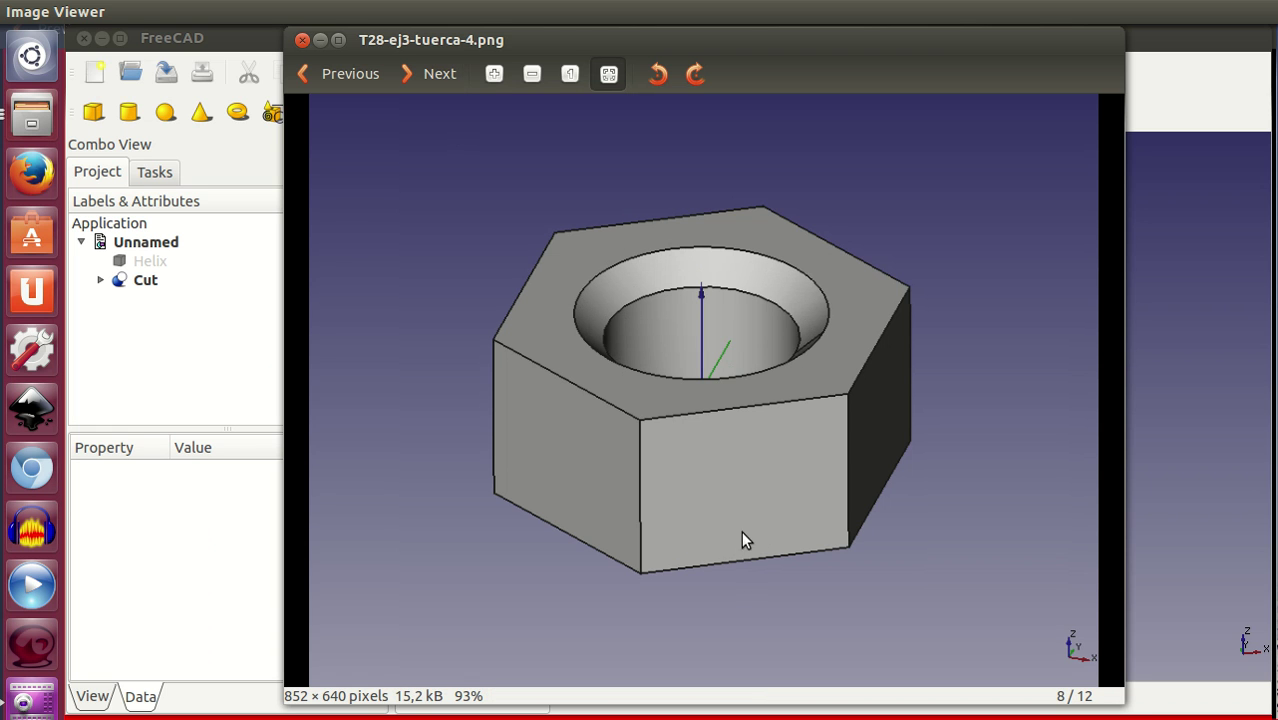
{"action": "left_click", "coordinate": [437, 76]}
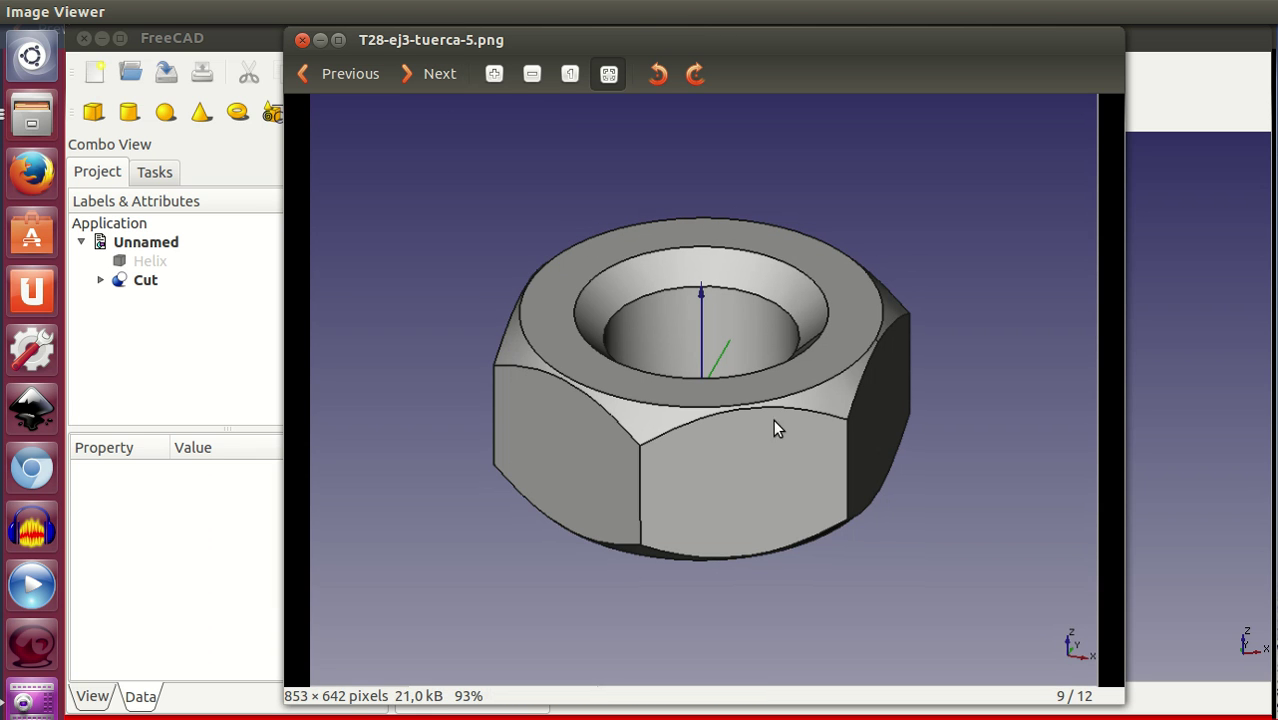
{"action": "left_click", "coordinate": [437, 75]}
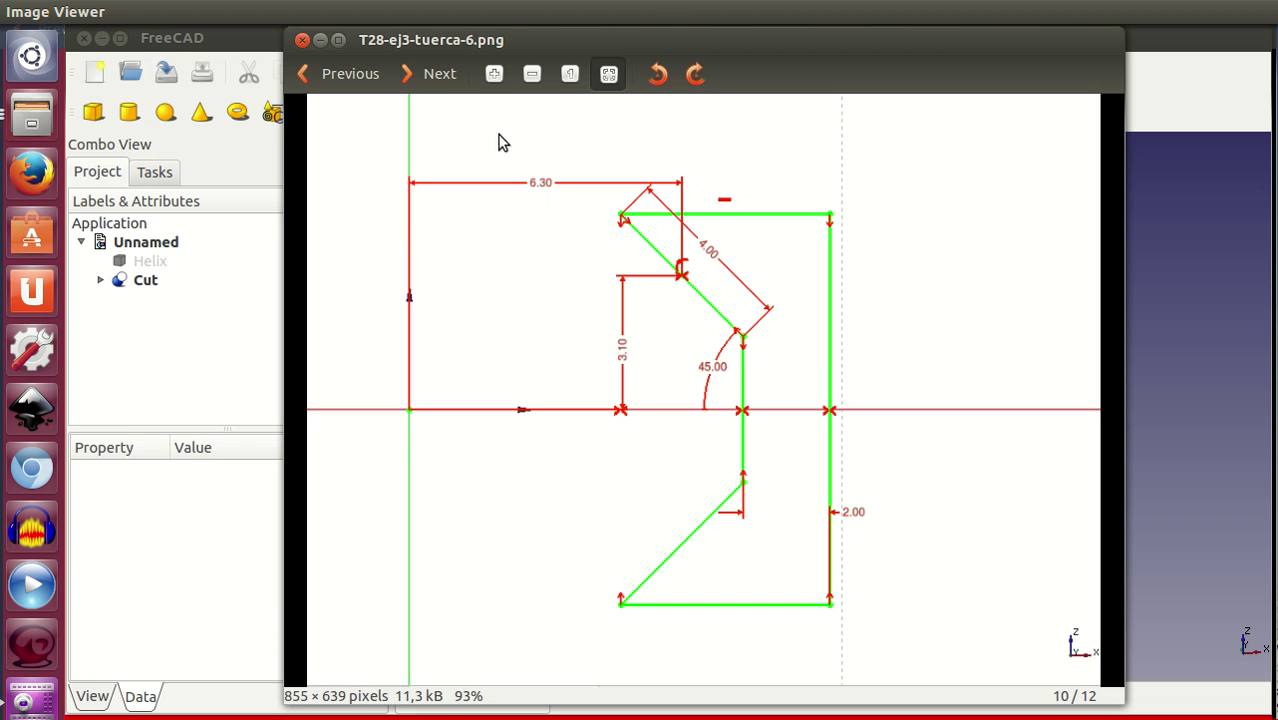
{"action": "left_click", "coordinate": [440, 74]}
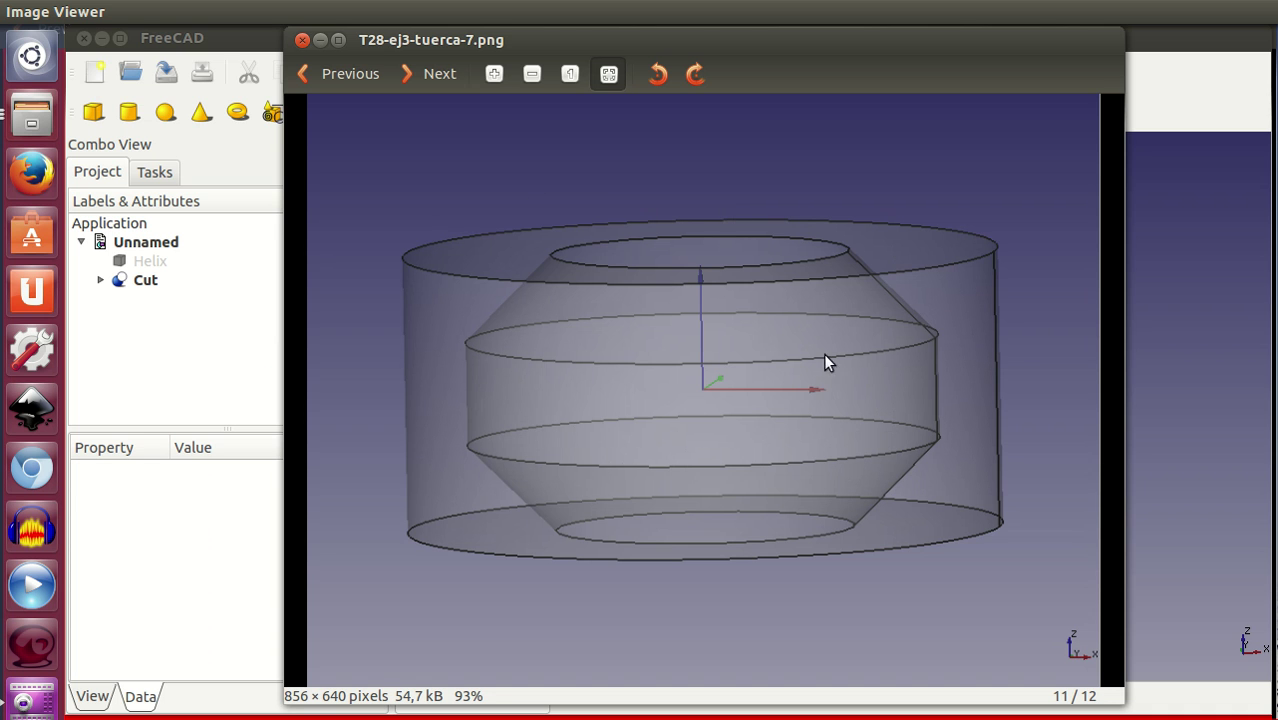
{"action": "left_click", "coordinate": [428, 73]}
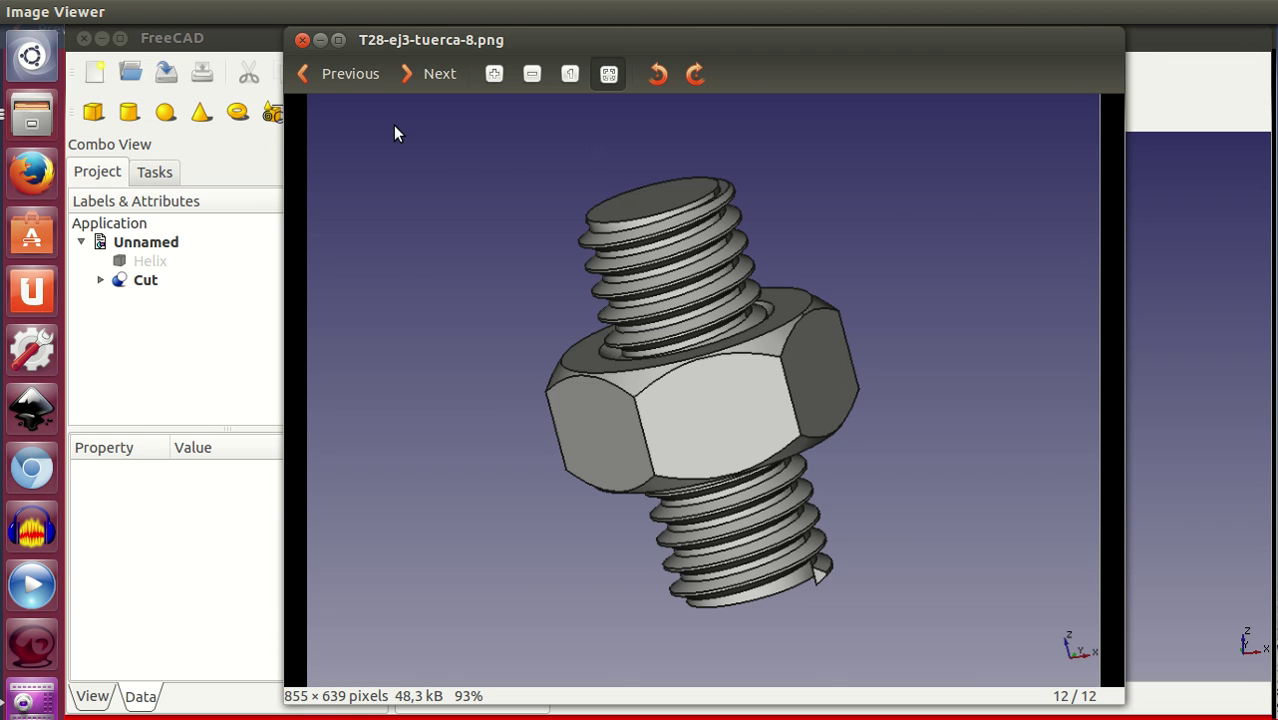
{"action": "left_click", "coordinate": [329, 76]}
{"action": "left_click", "coordinate": [329, 76]}
{"action": "left_click", "coordinate": [329, 76]}
{"action": "left_click", "coordinate": [329, 76]}
{"action": "left_click", "coordinate": [327, 74]}
{"action": "left_click", "coordinate": [327, 74]}
{"action": "left_click", "coordinate": [327, 74]}
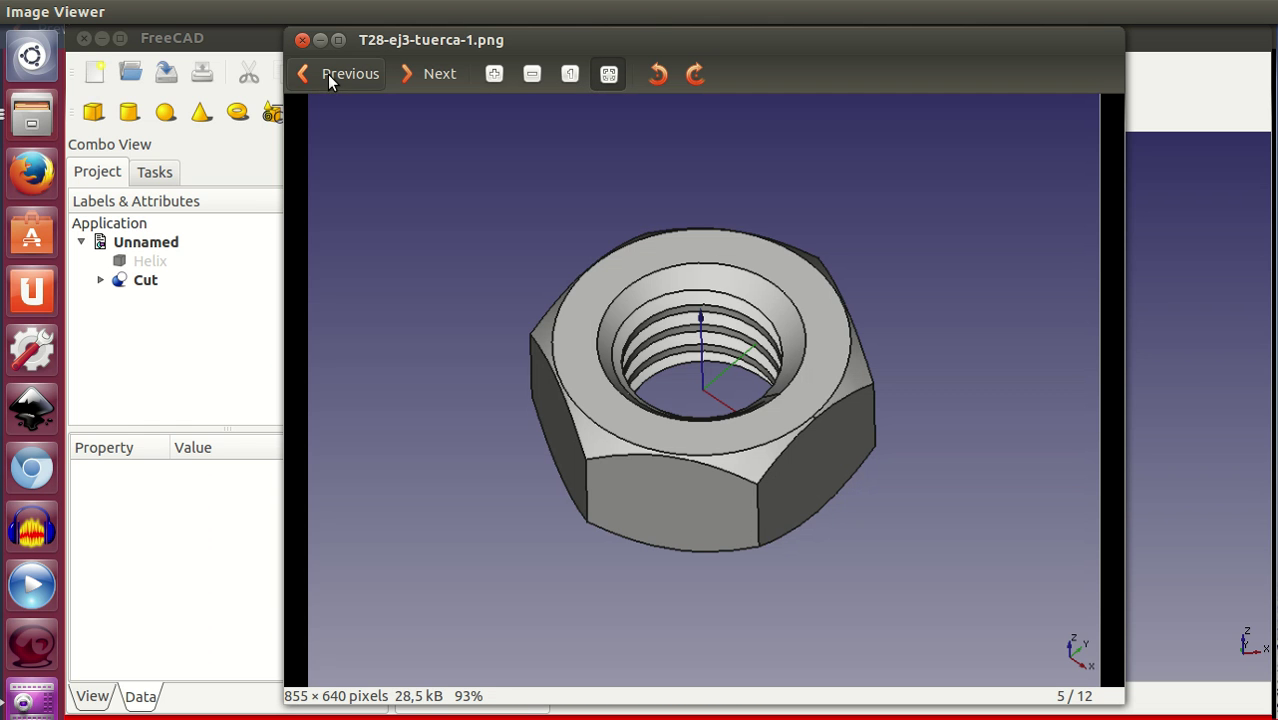